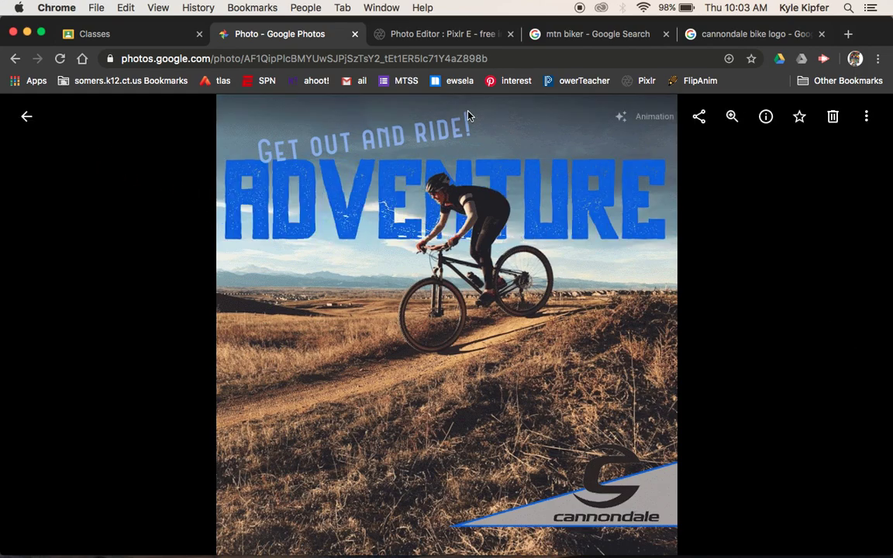
Step: Switch from the Google Photos ad to the Pixlr E projects page
left_click(439, 35)
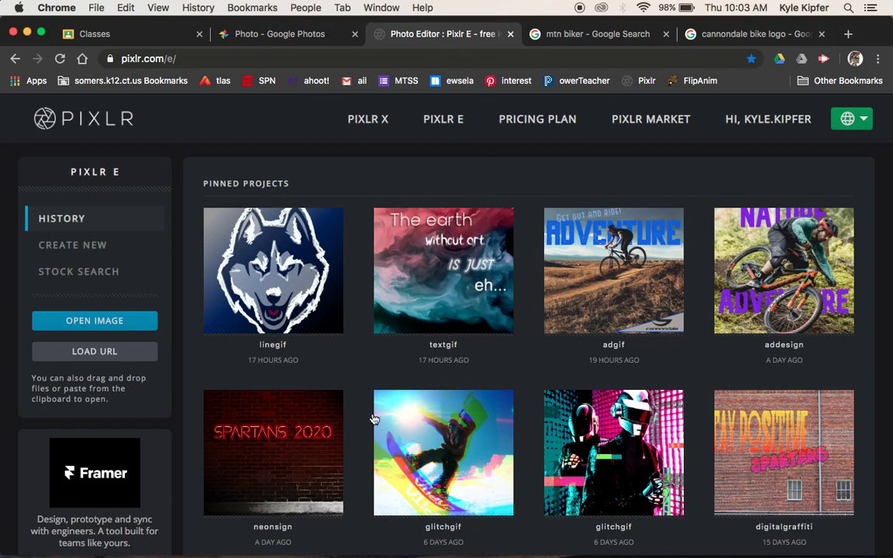
Step: Create a new 1080×1080 image named adGIF from the Instagram preset
left_click(92, 243)
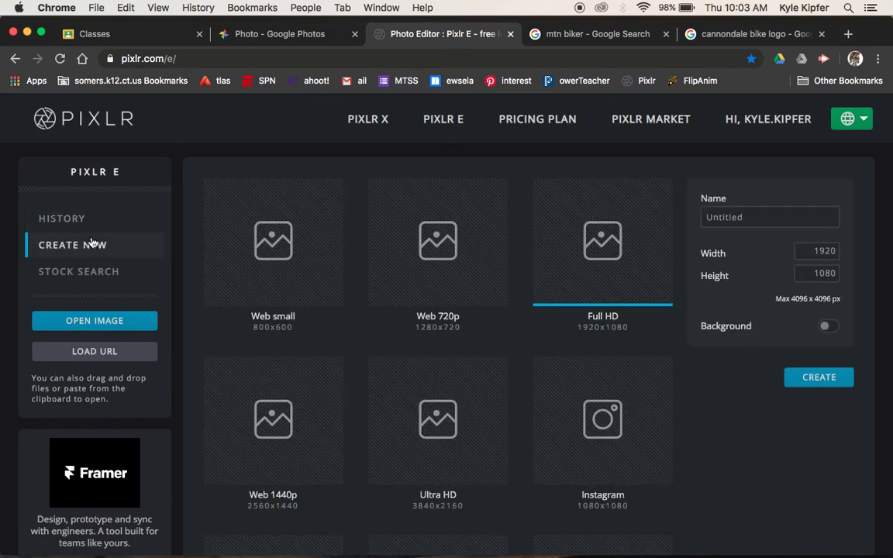
left_click(612, 443)
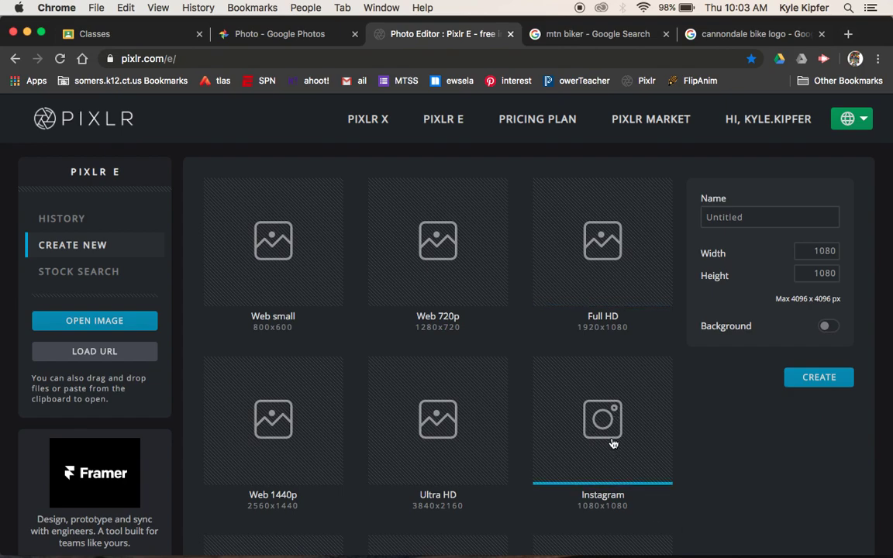
left_click(764, 216)
type("adGIF")
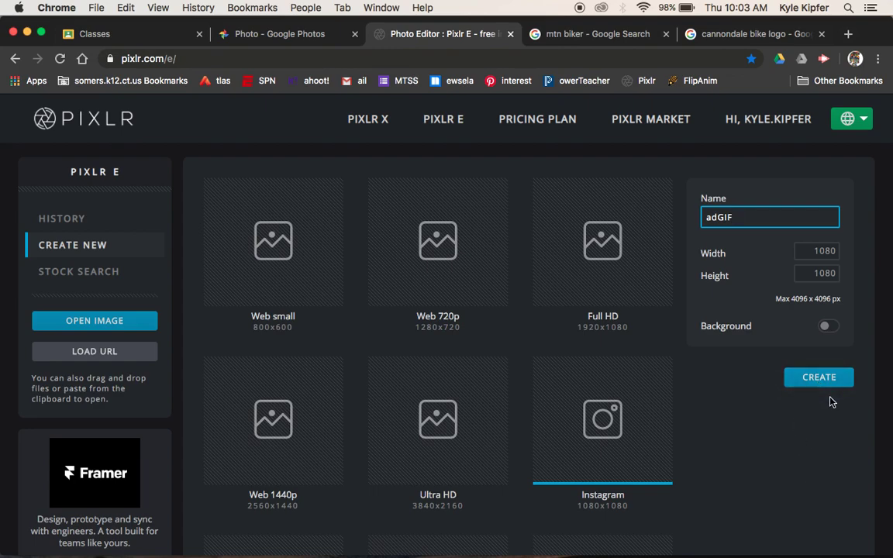
left_click(822, 377)
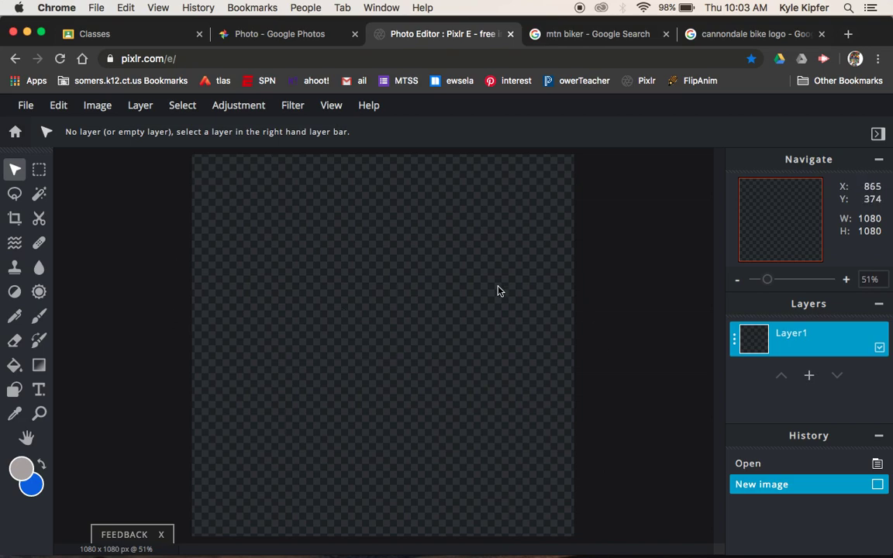
Step: Copy the golden-grassland mountain biker photo from Google Images and return to Pixlr
left_click(602, 41)
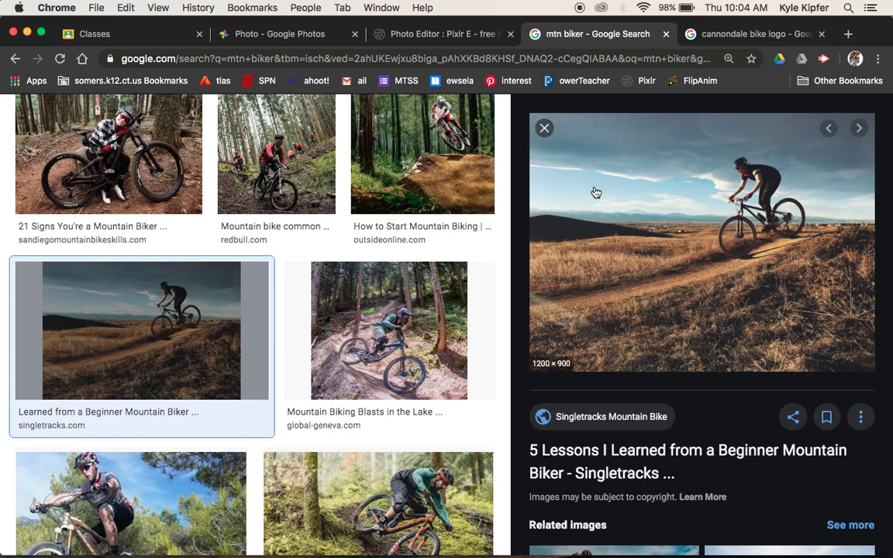
right_click(656, 203)
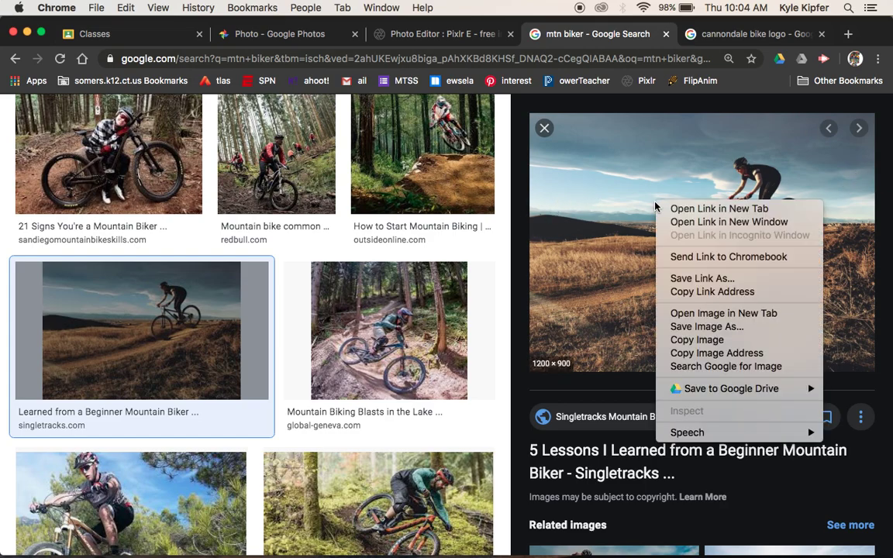
left_click(720, 346)
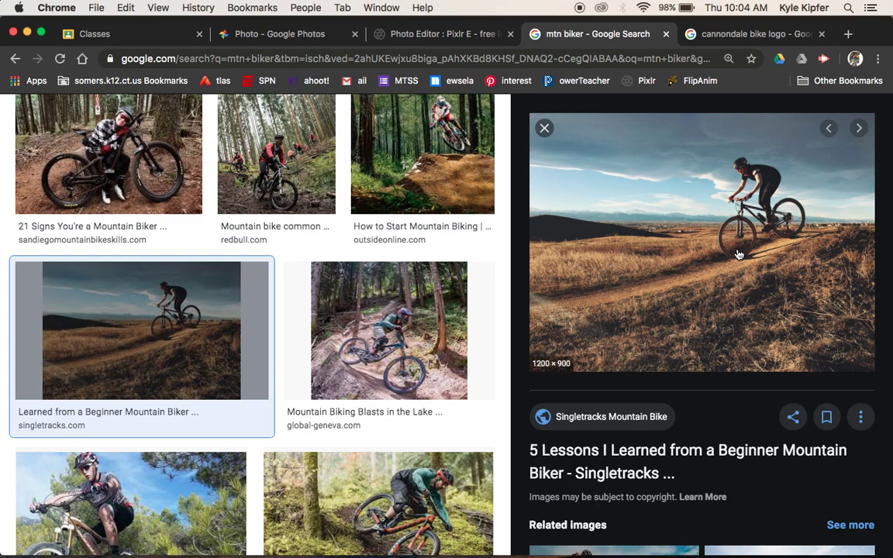
right_click(739, 255)
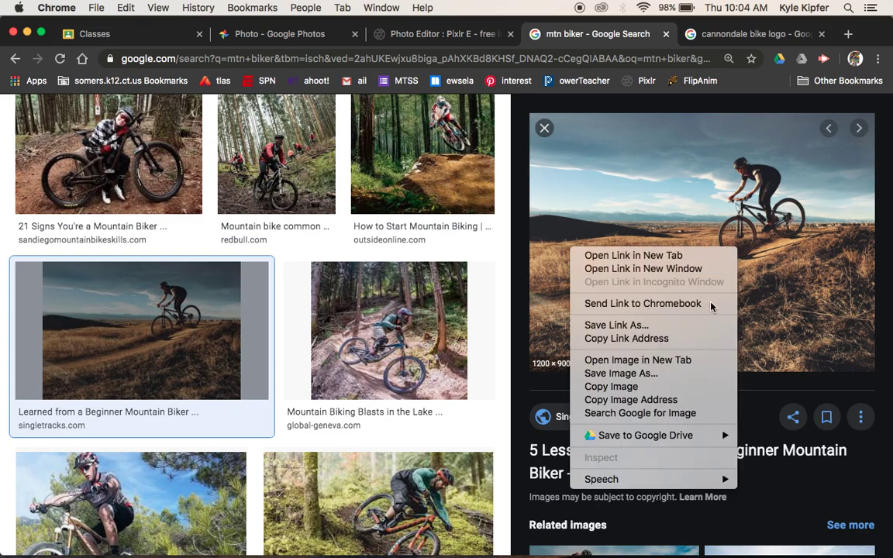
left_click(683, 386)
left_click(434, 32)
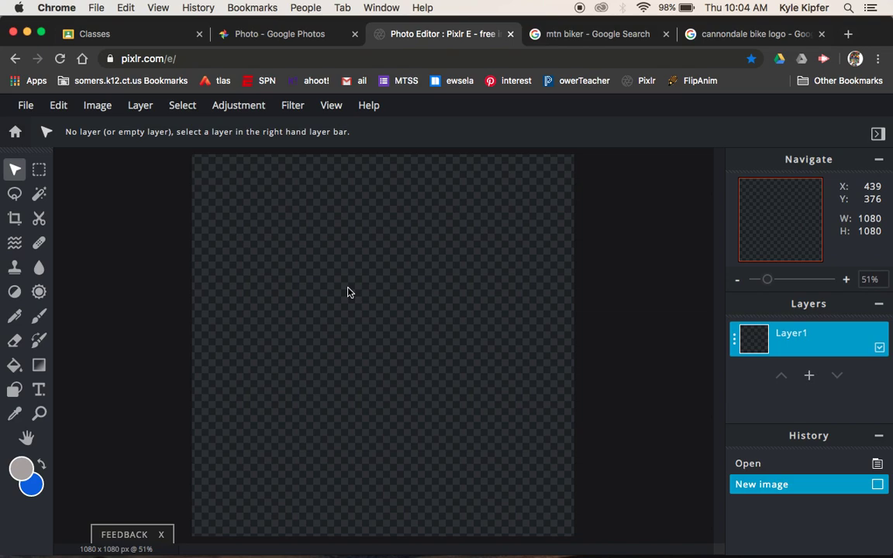
Step: Paste the biker photo as a layer and scale it to fill the canvas, flush to the top
key("super+v")
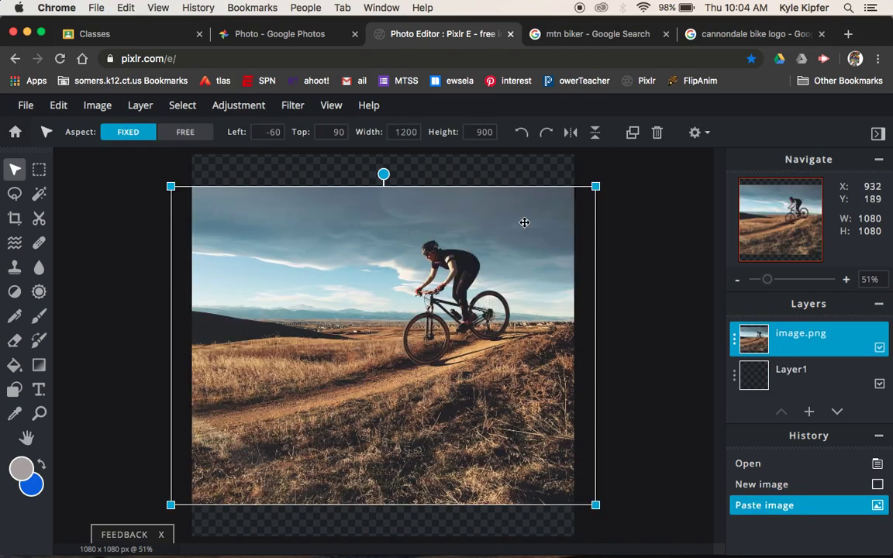
left_click(739, 280)
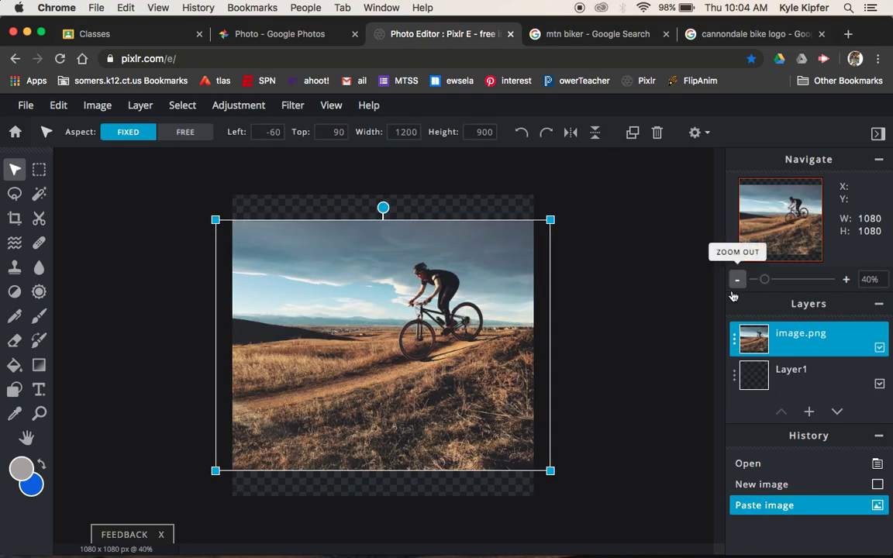
left_click_drag(215, 220, 180, 186)
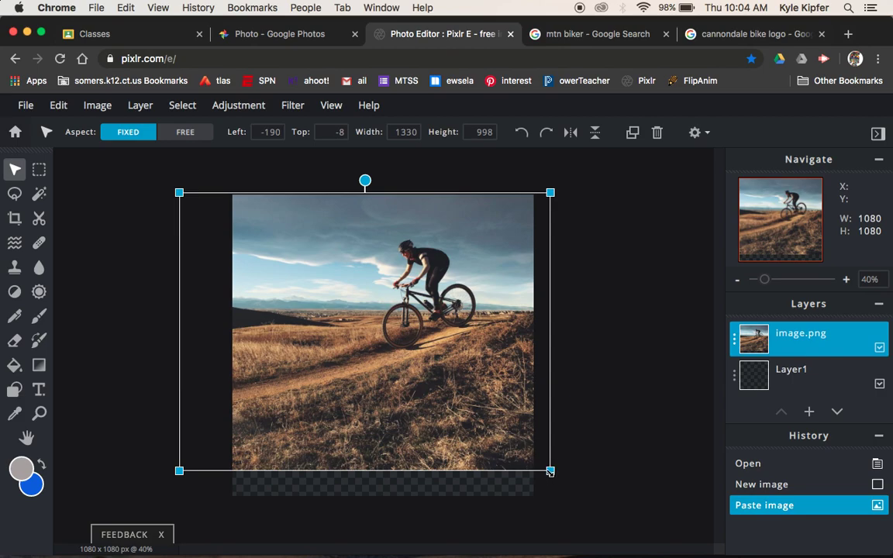
left_click_drag(550, 471, 587, 497)
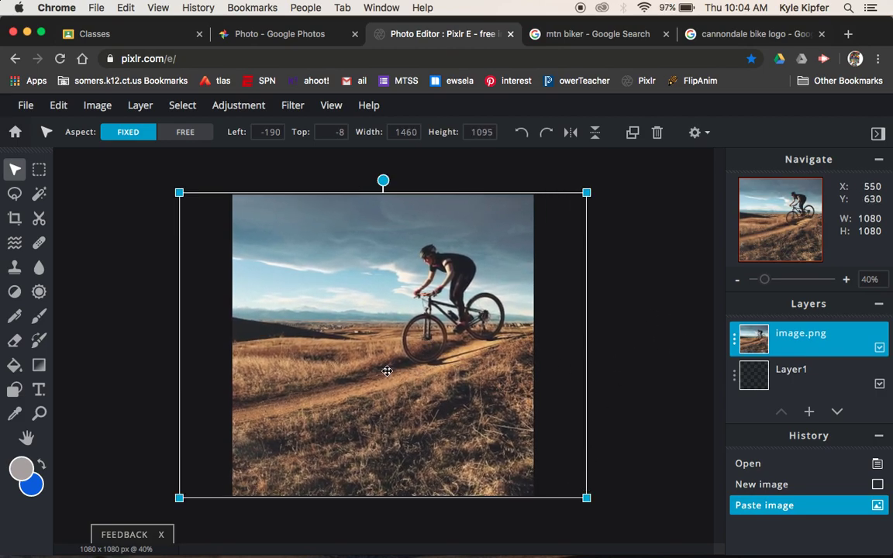
left_click_drag(387, 370, 336, 371)
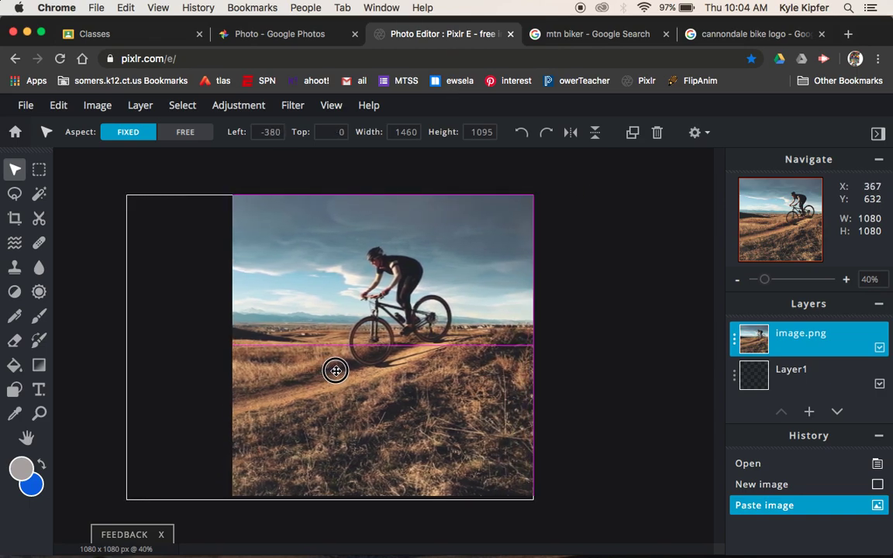
left_click_drag(336, 371, 336, 368)
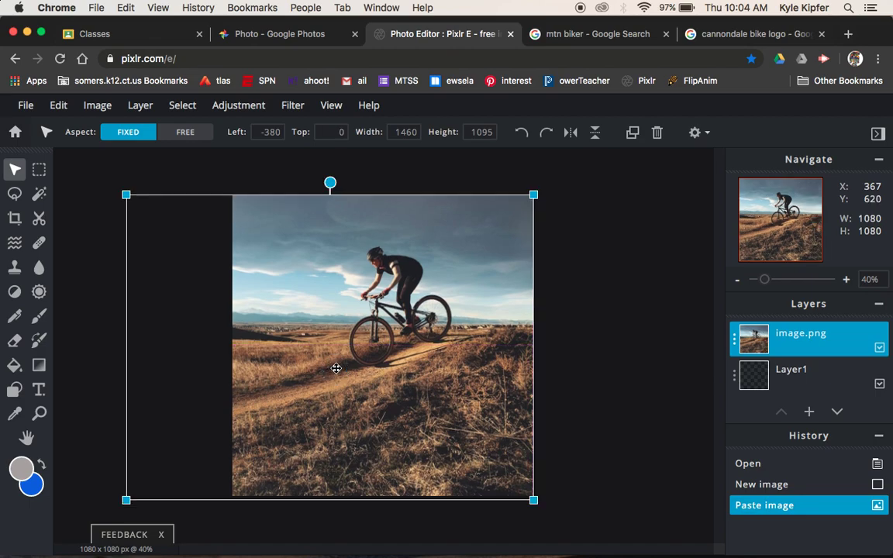
left_click(619, 378)
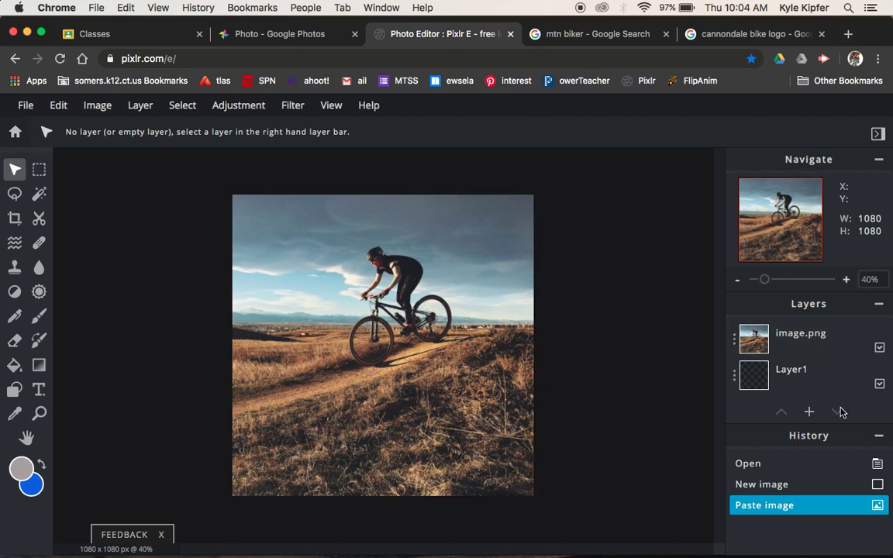
Step: Duplicate the biker photo layer into an image.png Copy layer
left_click(737, 343)
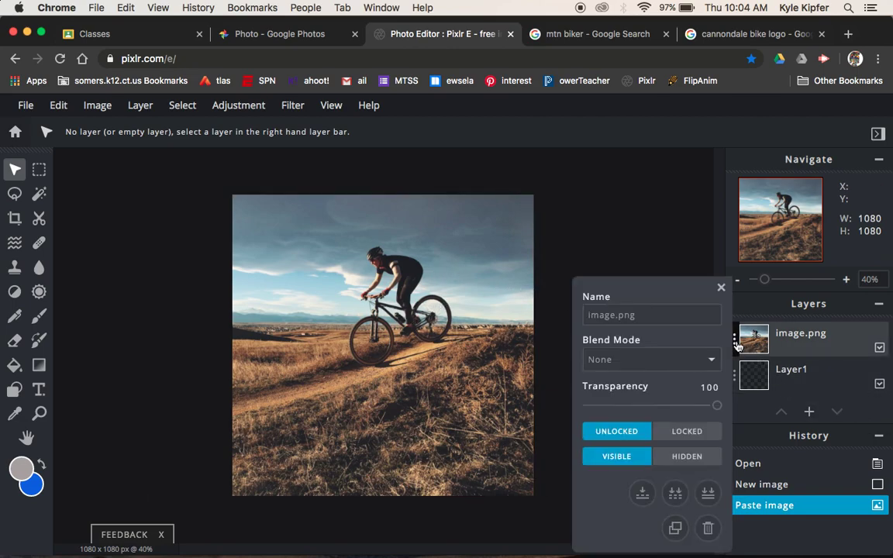
left_click(675, 529)
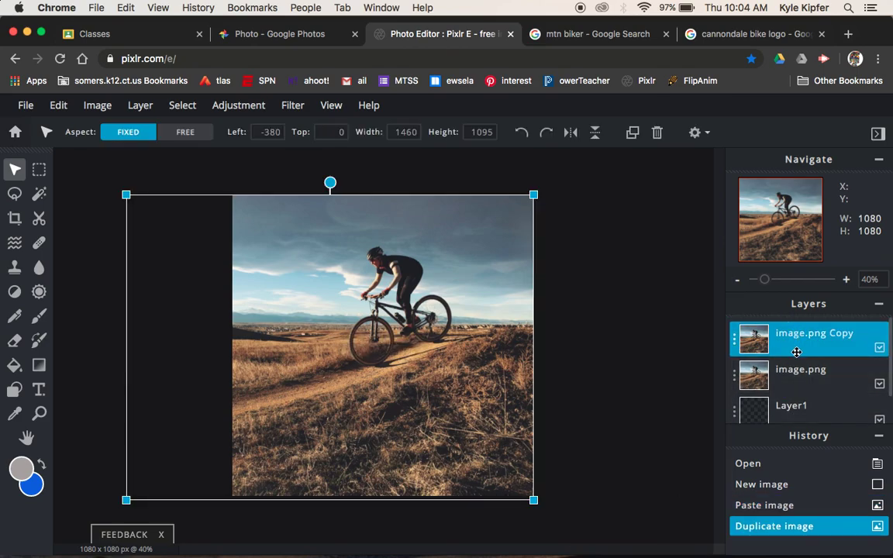
left_click(566, 291)
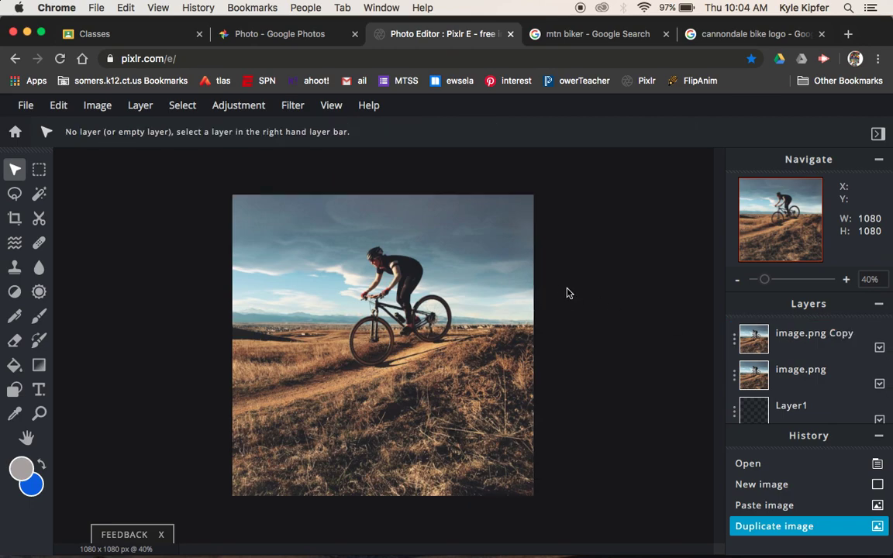
Step: Select the image.png Copy layer and set the Cutout tool to Magic Mask
left_click(39, 220)
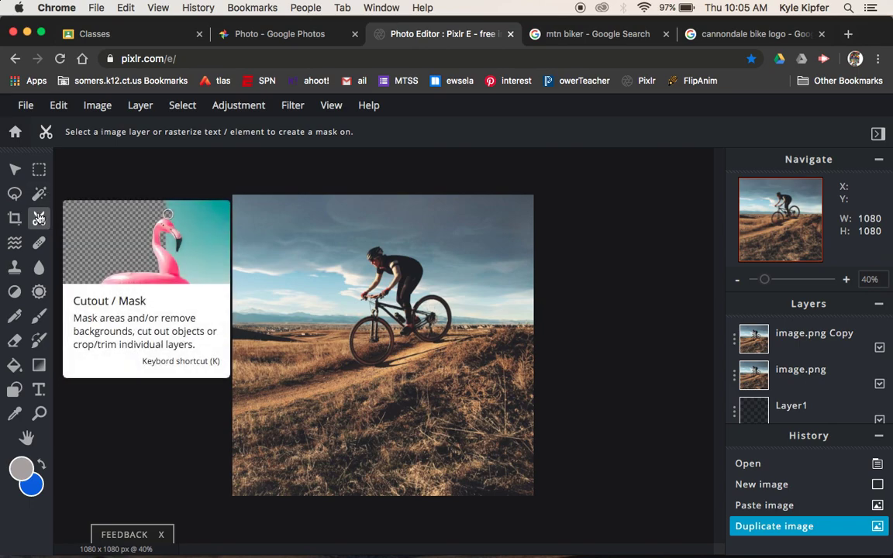
left_click(802, 341)
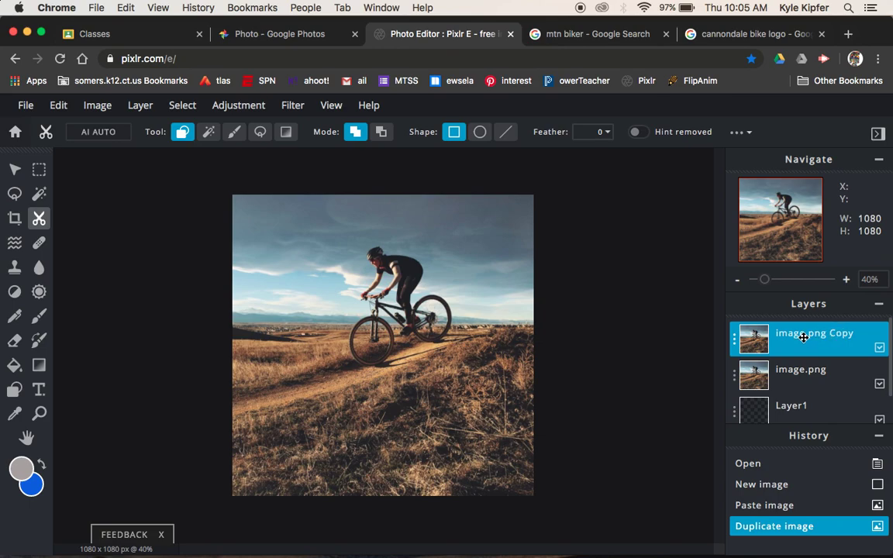
left_click(40, 221)
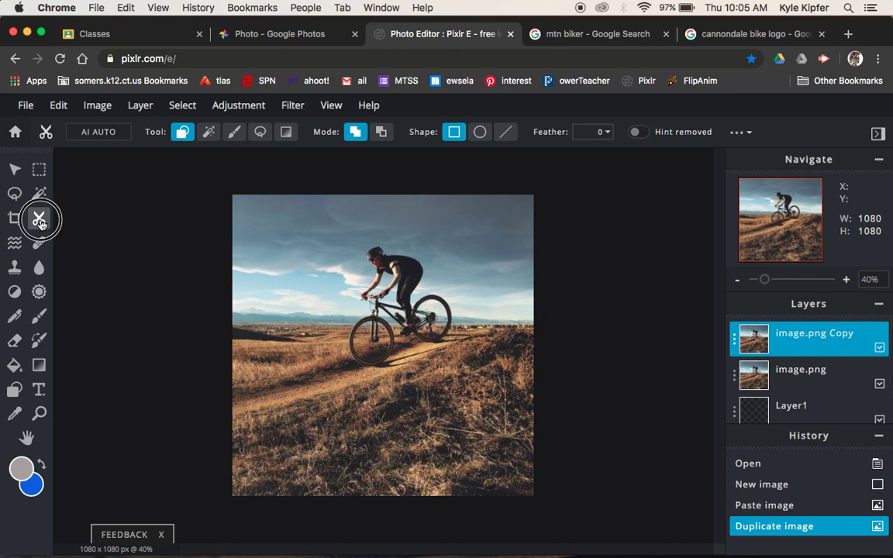
left_click(235, 133)
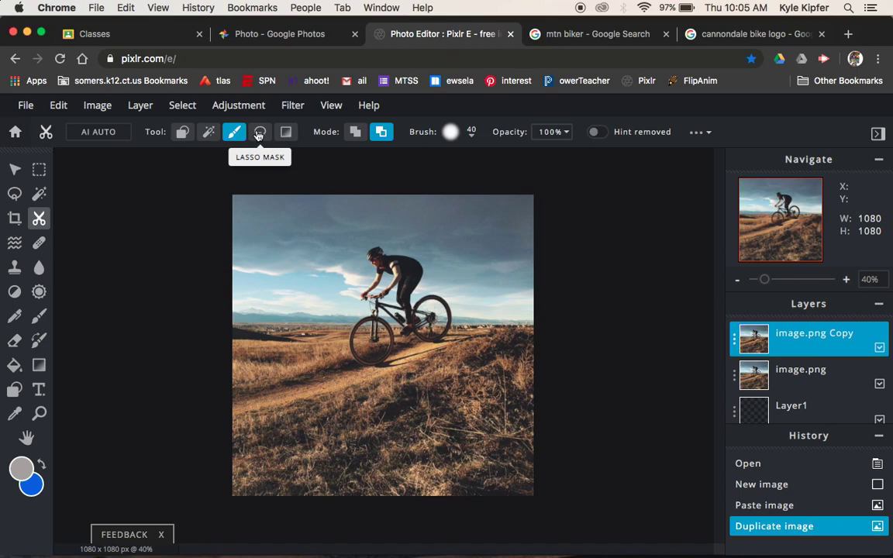
left_click(210, 133)
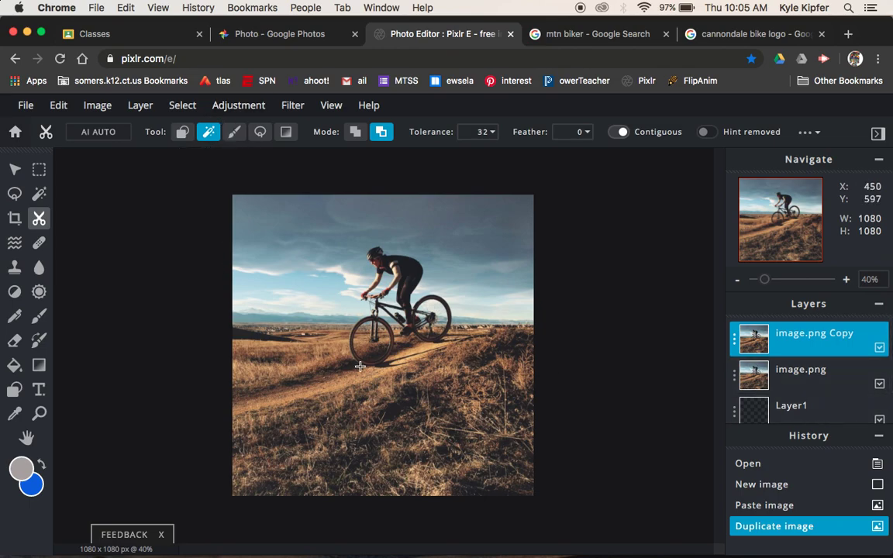
Step: Magic-mask the white and blue sky off the copy layer, with the original layer hidden
left_click(283, 259)
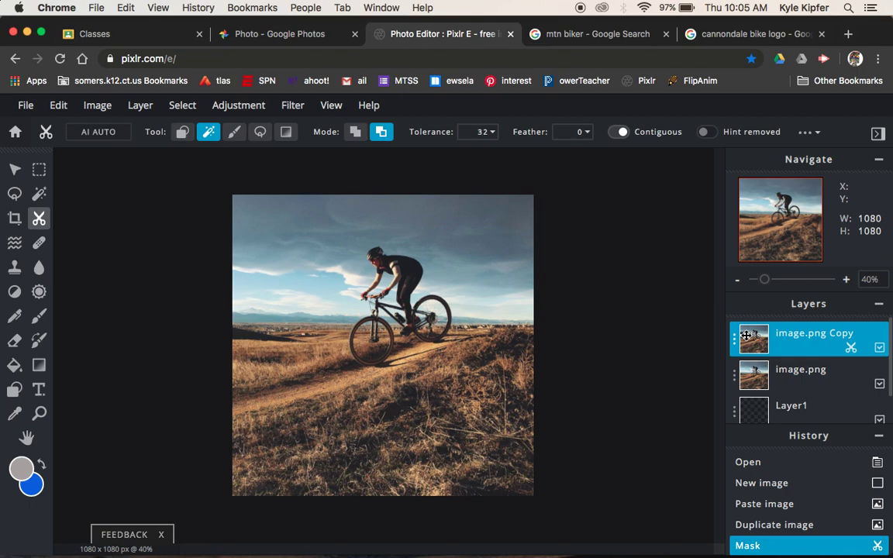
left_click(318, 260)
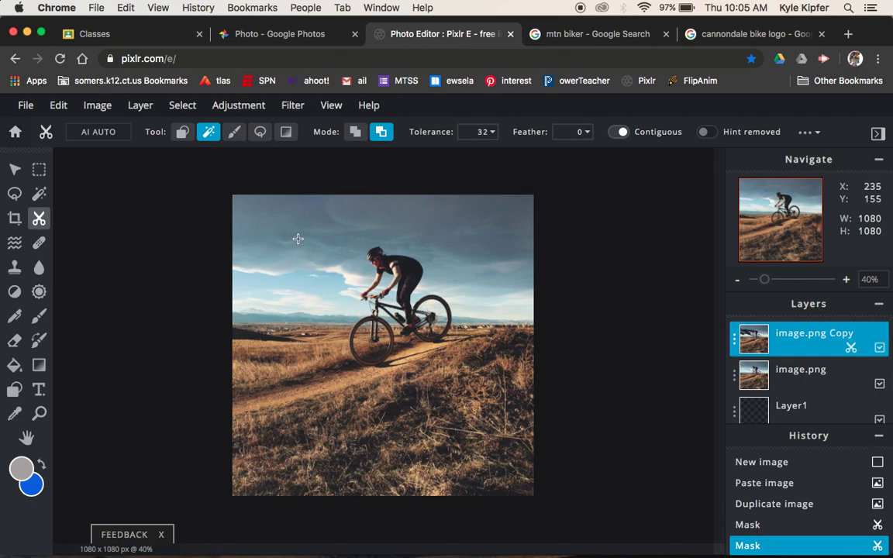
left_click(298, 238)
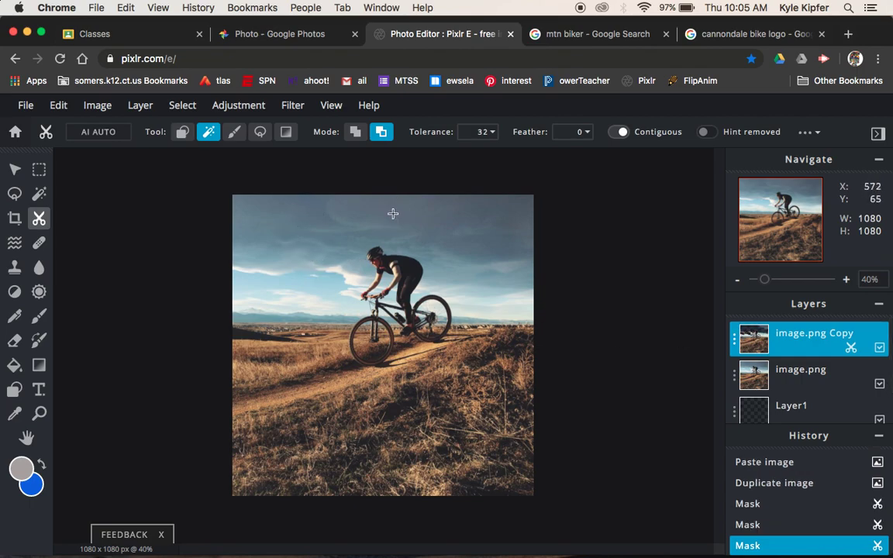
left_click(881, 385)
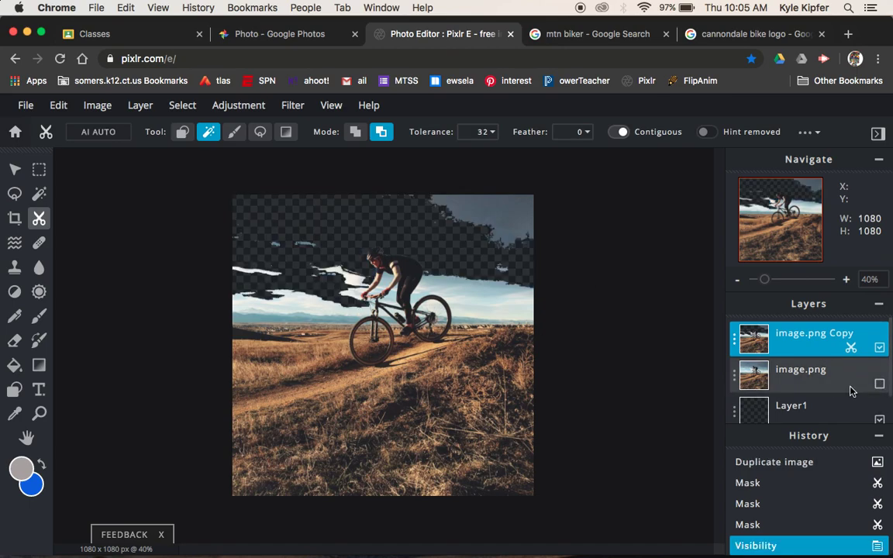
left_click(482, 210)
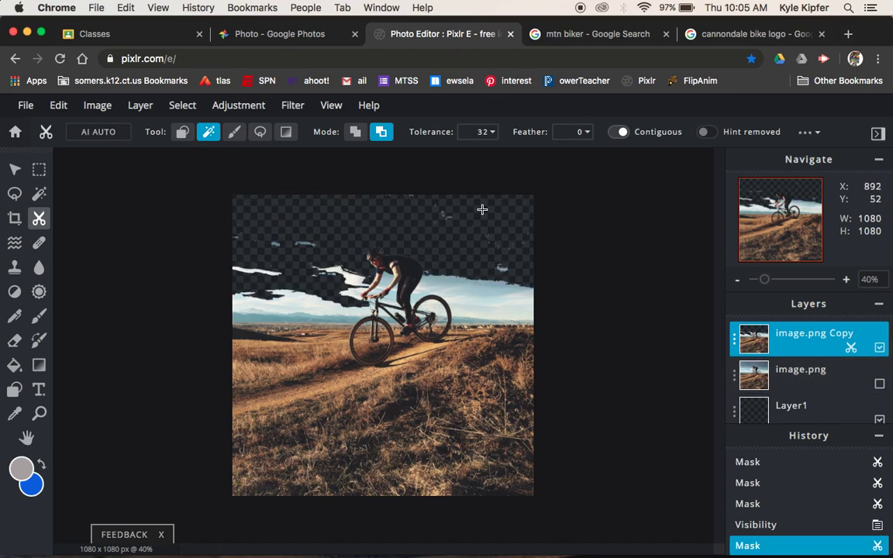
left_click(481, 297)
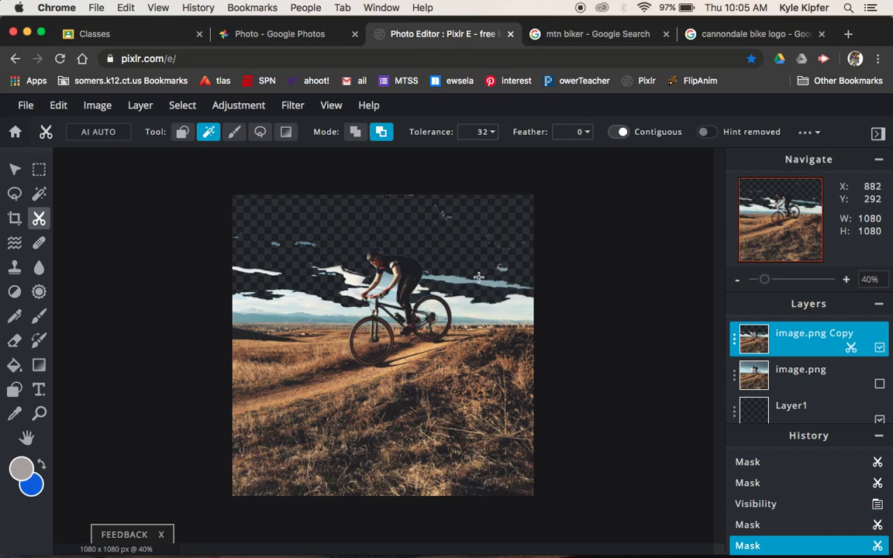
left_click(480, 280)
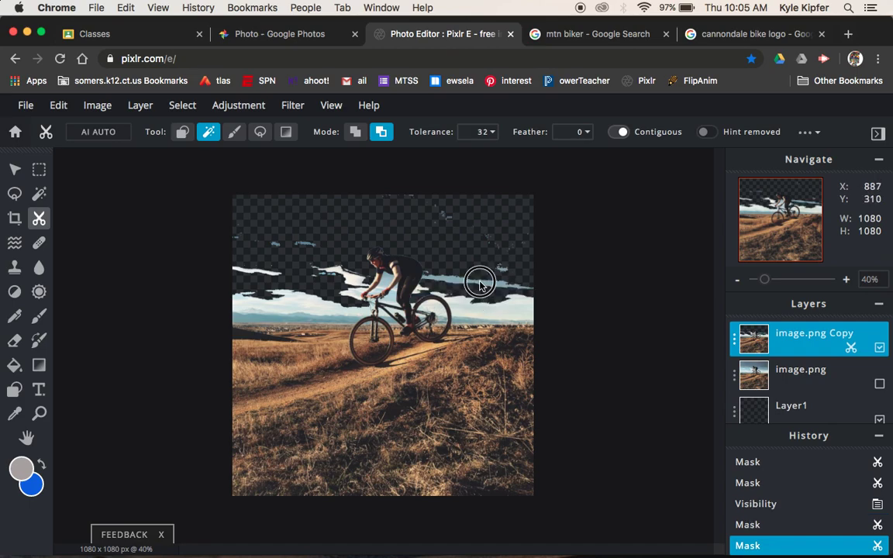
left_click(270, 272)
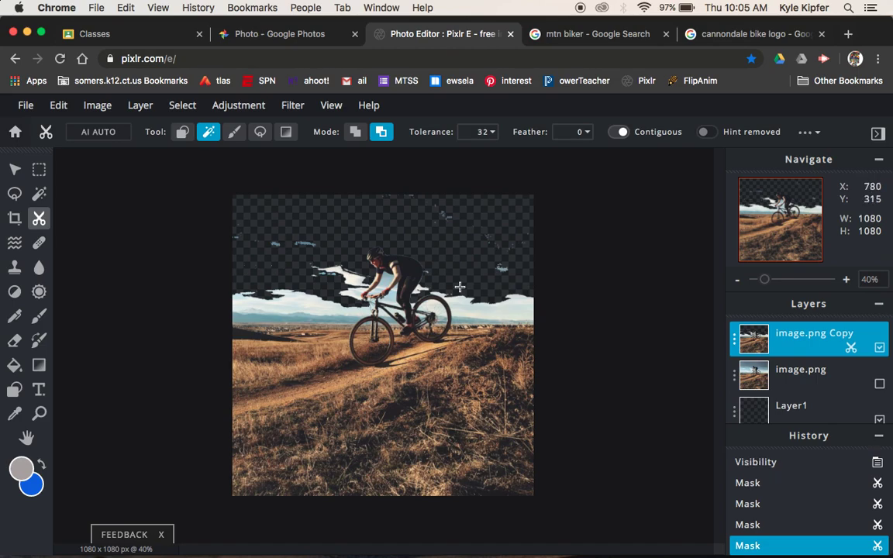
Step: Paint out leftover sky at the upper left, along the horizon and beside the rider
left_click(233, 135)
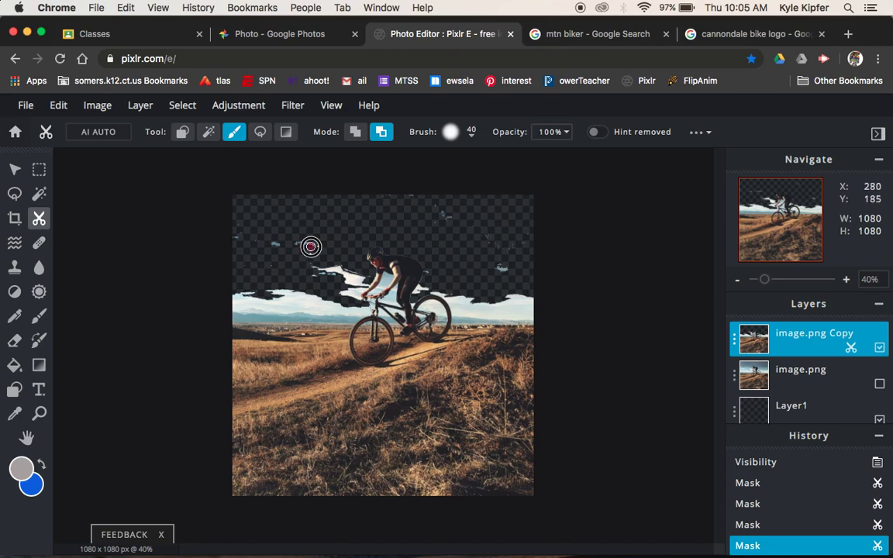
left_click_drag(321, 246, 240, 243)
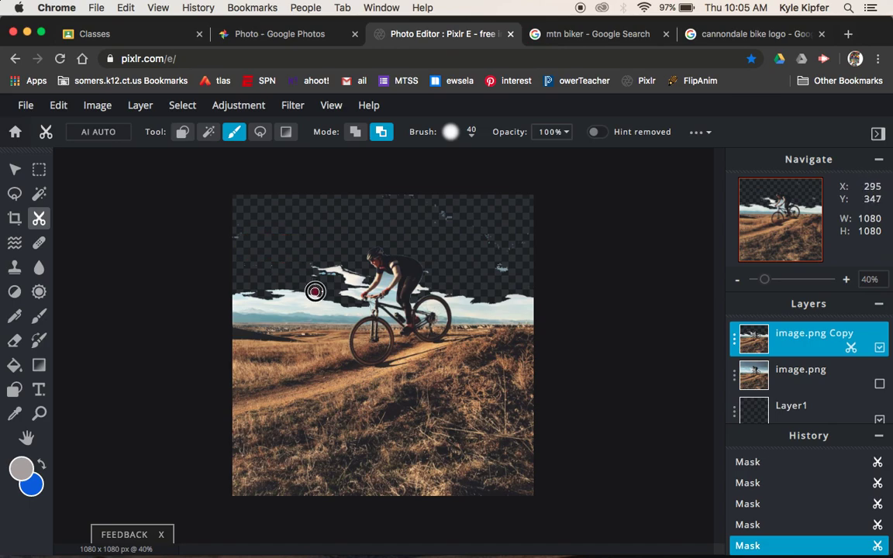
mouse_move(314, 291)
left_mouse_down()
mouse_move(282, 295)
mouse_move(261, 317)
left_mouse_up()
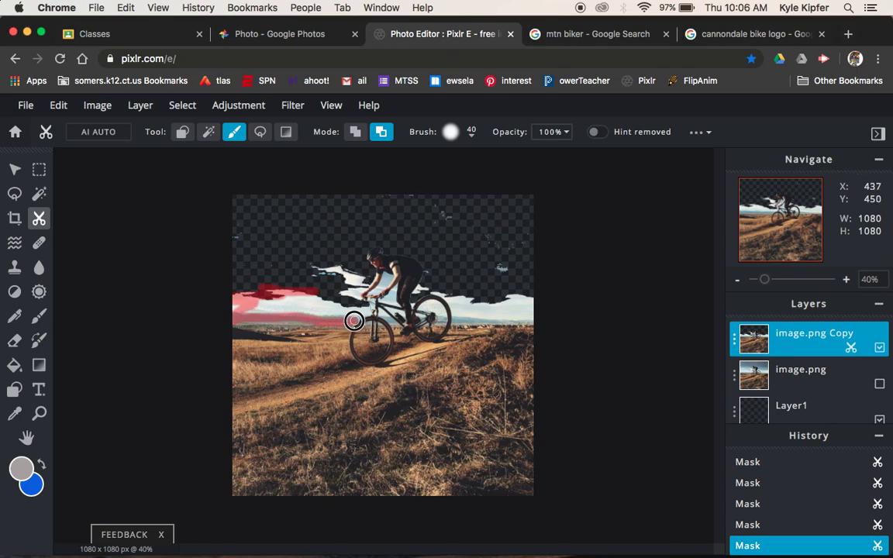
mouse_move(261, 317)
left_mouse_down()
mouse_move(363, 311)
mouse_move(357, 295)
mouse_move(365, 278)
left_mouse_up()
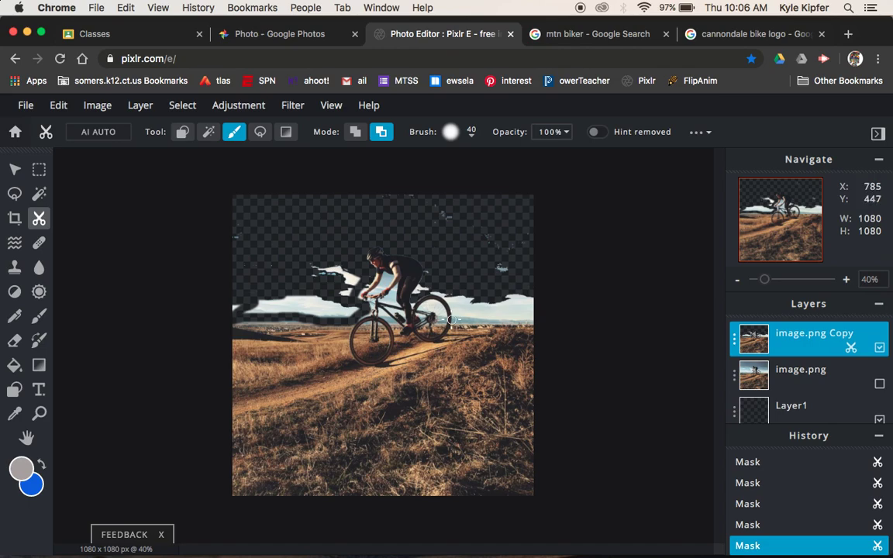
mouse_move(429, 271)
left_mouse_down()
mouse_move(418, 296)
mouse_move(432, 286)
mouse_move(461, 313)
mouse_move(542, 315)
left_mouse_up()
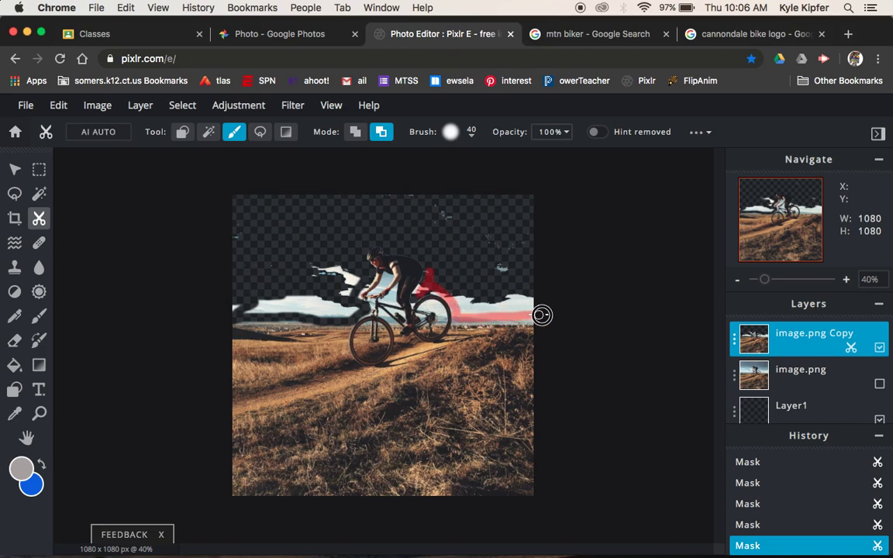
Step: Enlarge the mask brush and erase remaining sky around the rider's head and back
left_click(472, 135)
left_click_drag(464, 183, 478, 183)
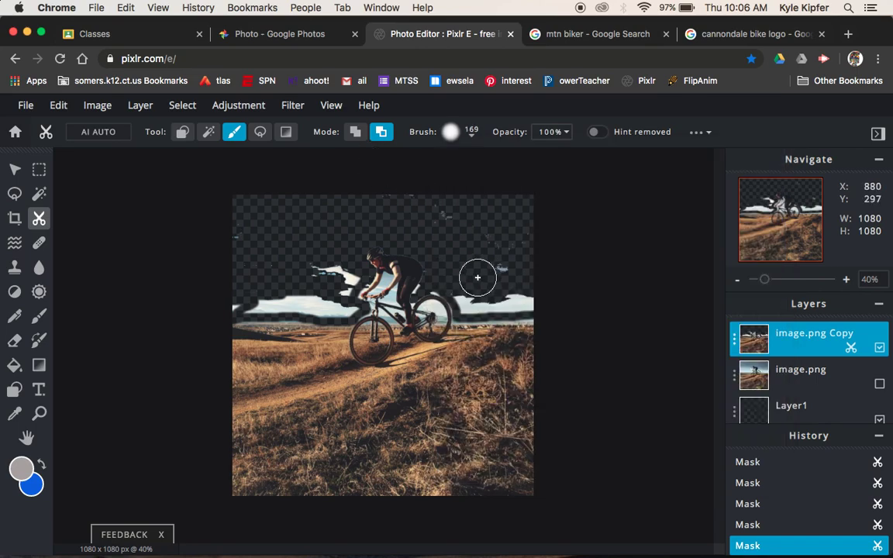
mouse_move(472, 293)
left_mouse_down()
mouse_move(542, 296)
mouse_move(388, 213)
left_mouse_up()
mouse_move(335, 270)
left_mouse_down()
mouse_move(324, 267)
mouse_move(344, 279)
mouse_move(340, 309)
mouse_move(226, 307)
left_mouse_up()
left_click(314, 302)
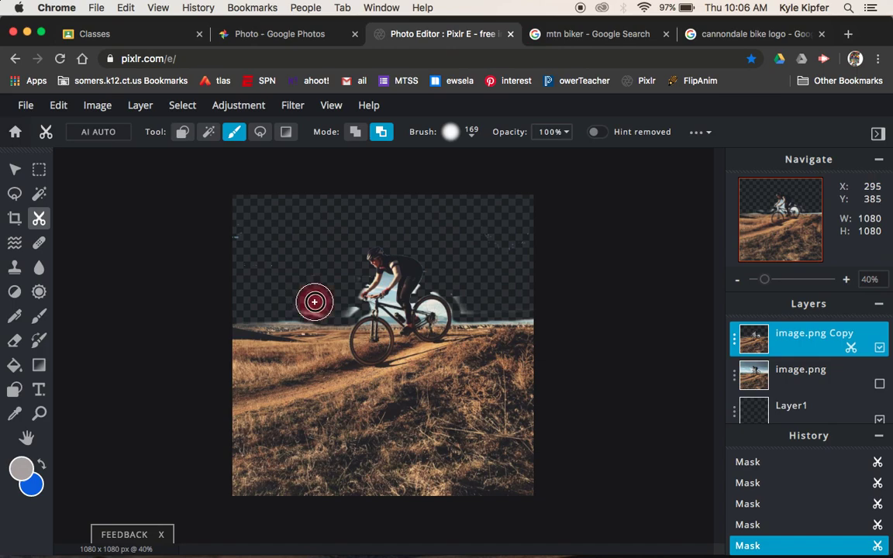
left_click_drag(315, 302, 342, 303)
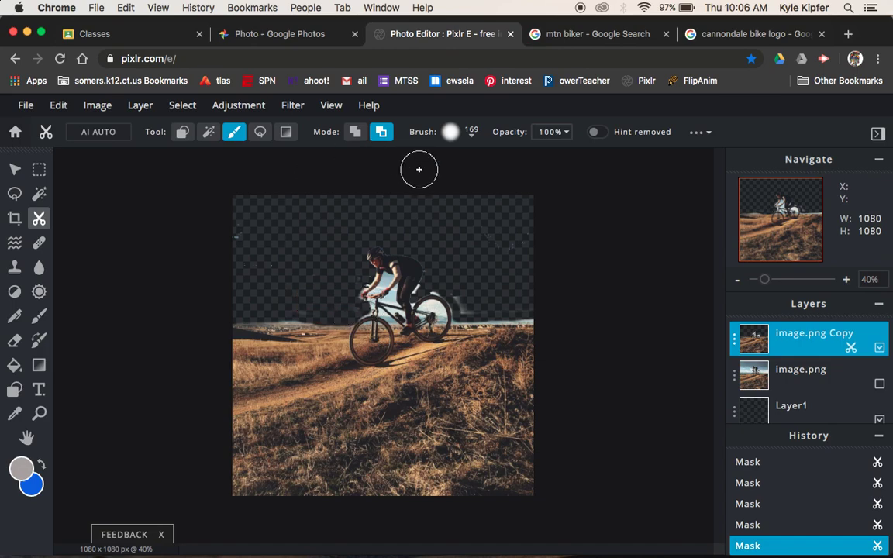
left_click(206, 132)
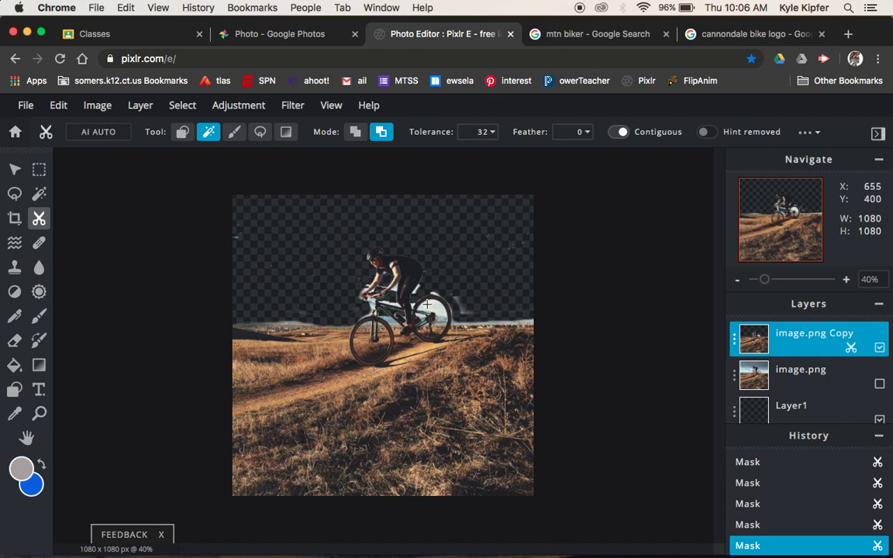
Step: Clear the sky inside the rear wheel and stray edge bits, then show image.png again
left_click(426, 308)
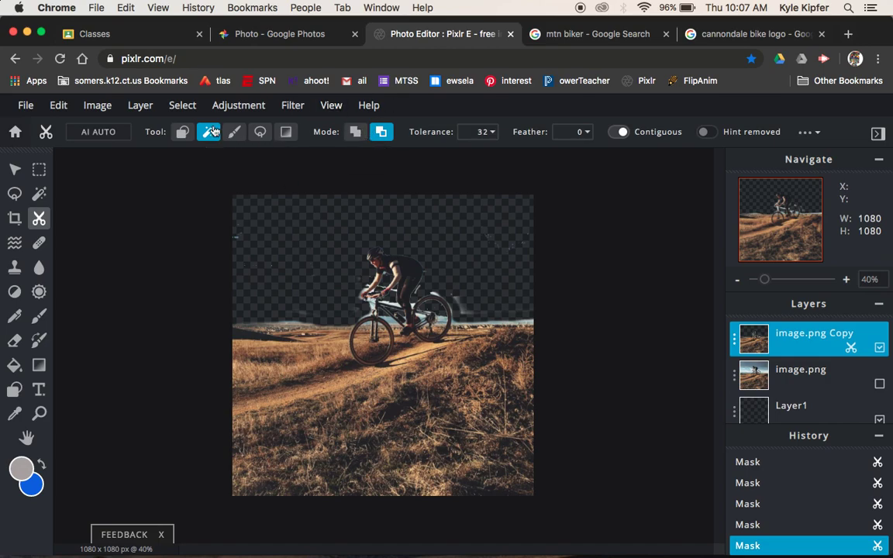
left_click(234, 132)
left_click_drag(247, 240, 185, 239)
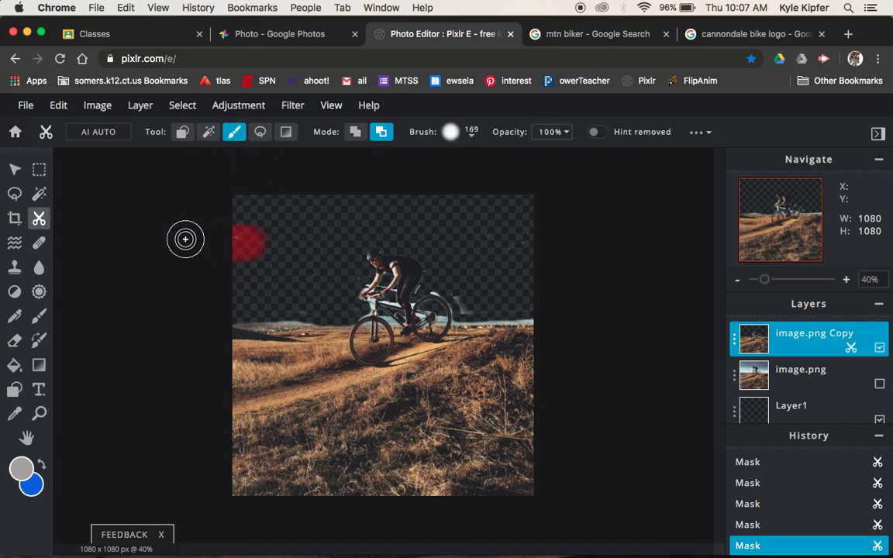
left_click_drag(500, 244, 512, 241)
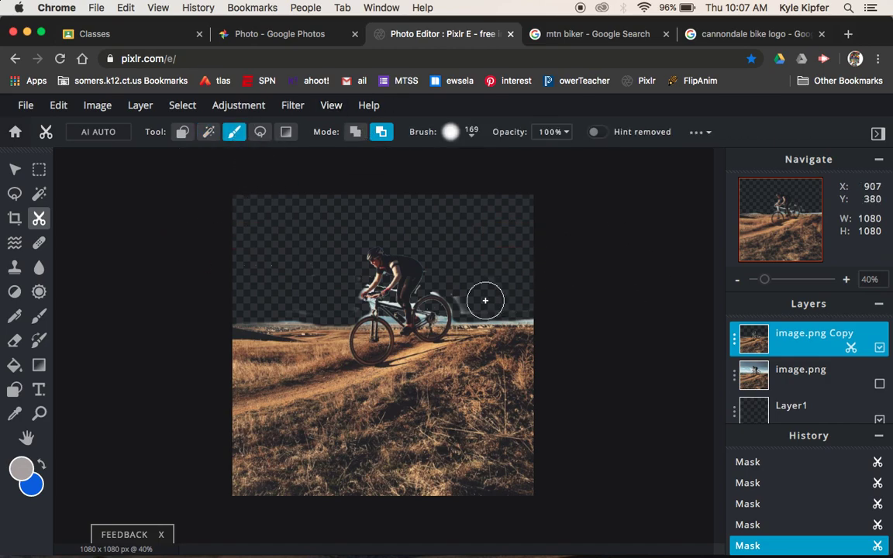
left_click_drag(443, 276, 472, 298)
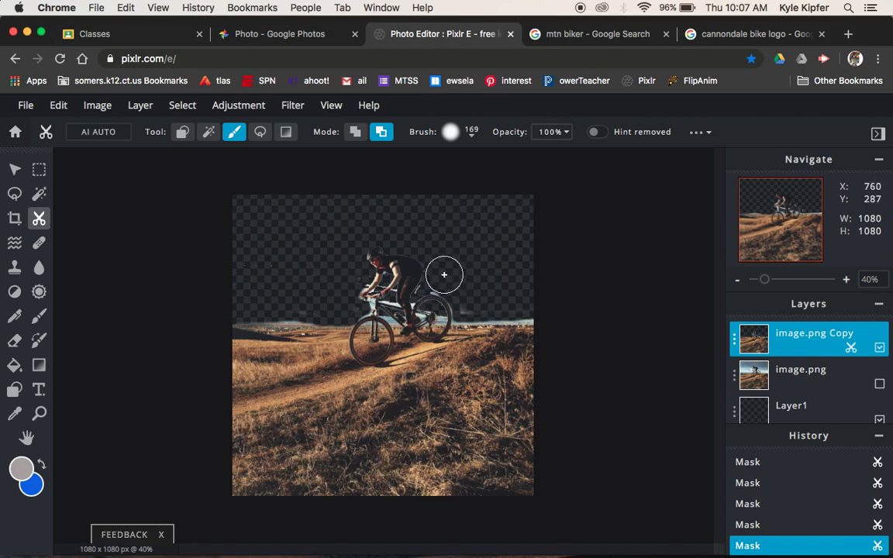
left_click(880, 384)
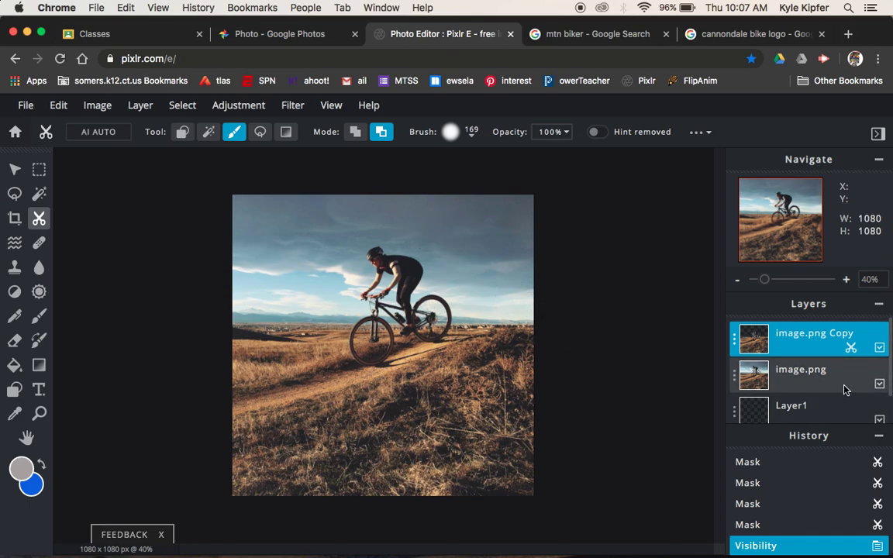
Step: Add a text layer reading 'Adventure'
scroll(832, 398, "down", 2)
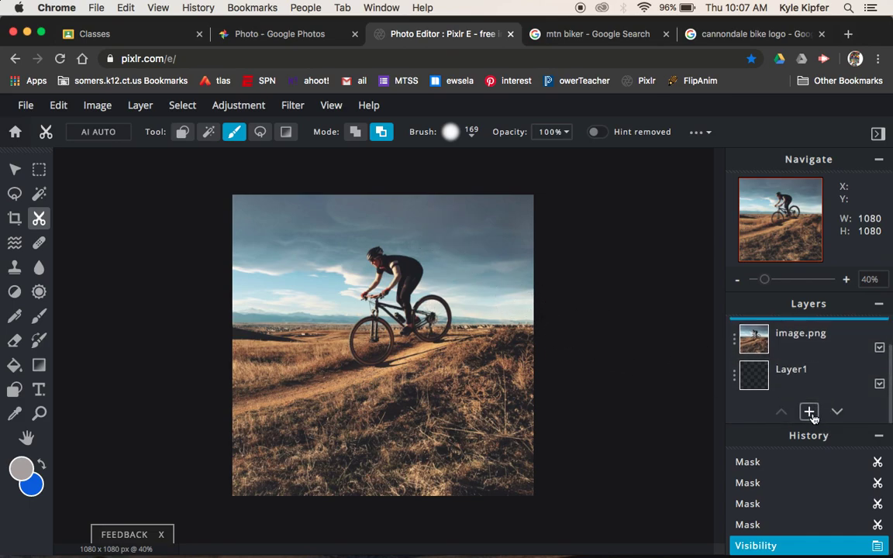
left_click(810, 412)
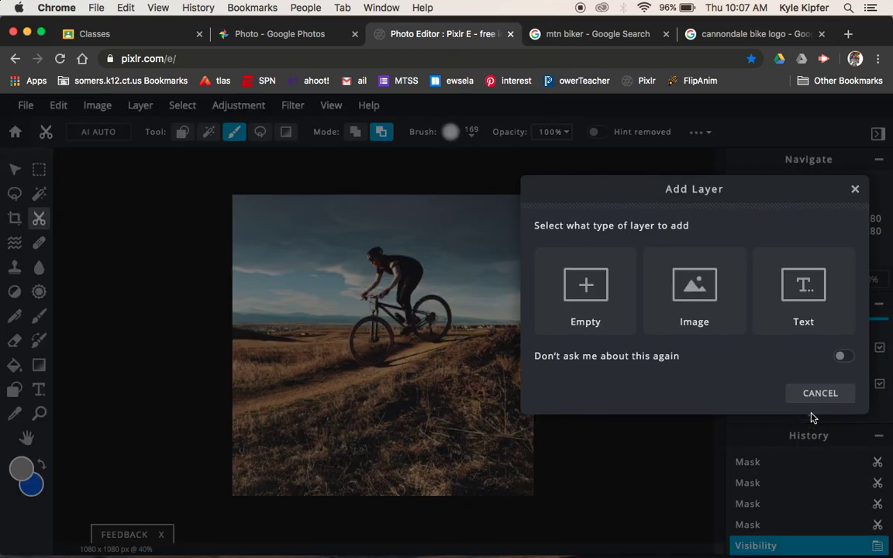
left_click(818, 295)
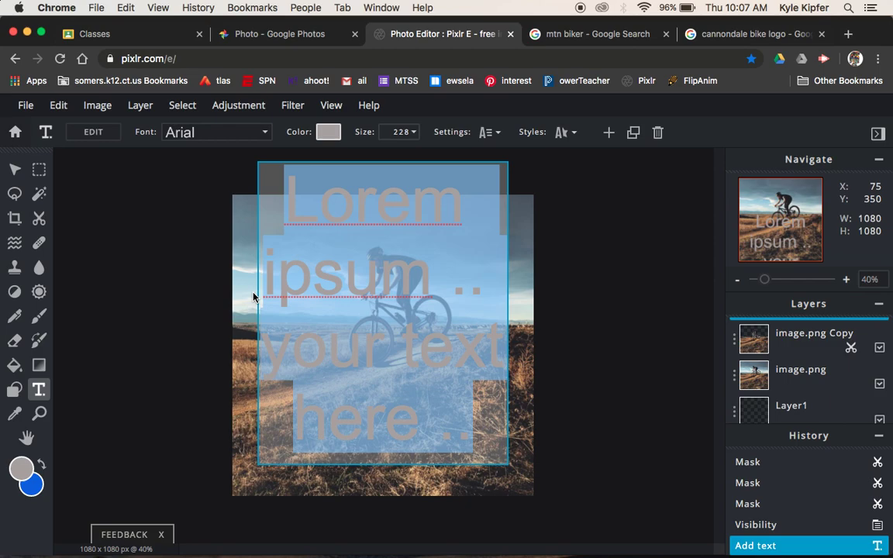
type("A")
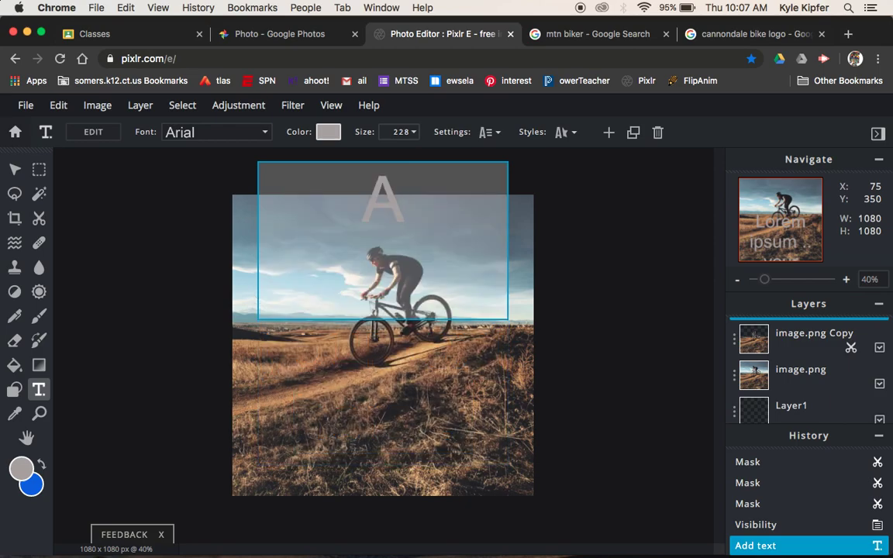
type("dventure")
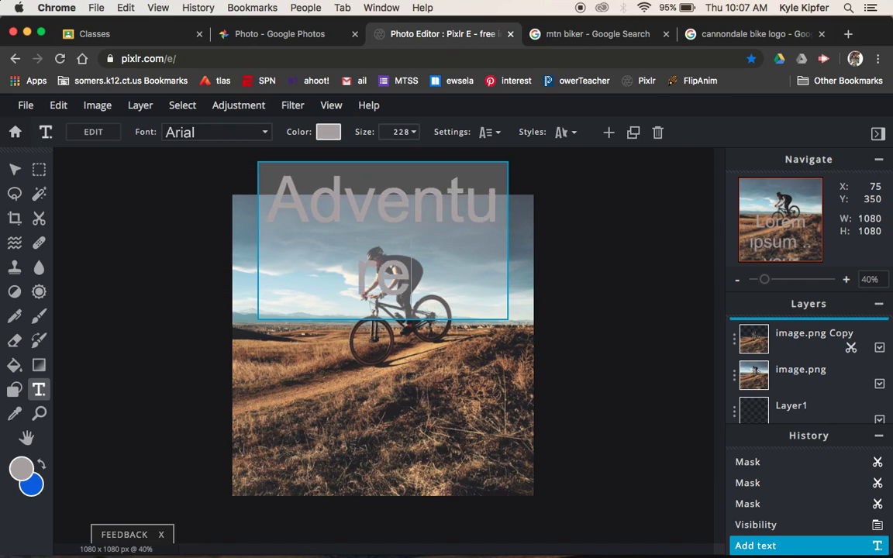
left_click(16, 170)
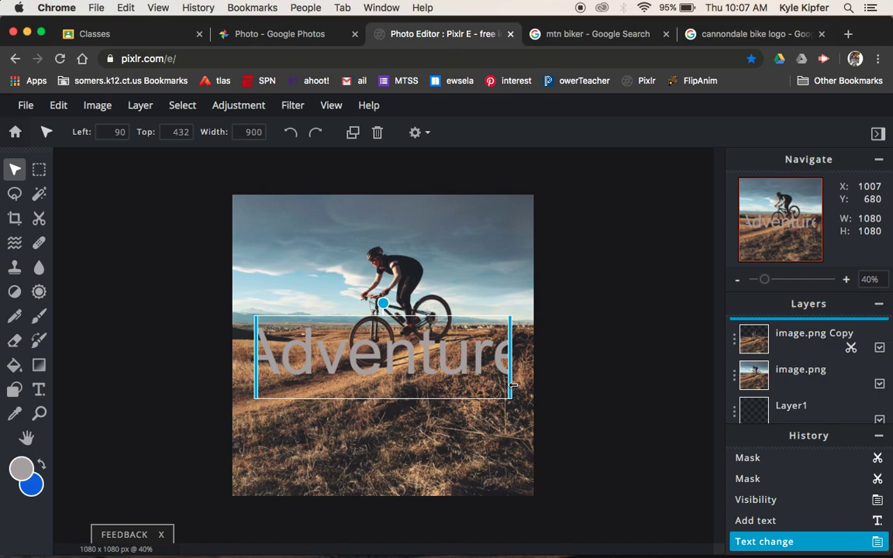
Step: Stretch the Adventure text across the full image width and raise it into the sky
left_click_drag(513, 385, 539, 384)
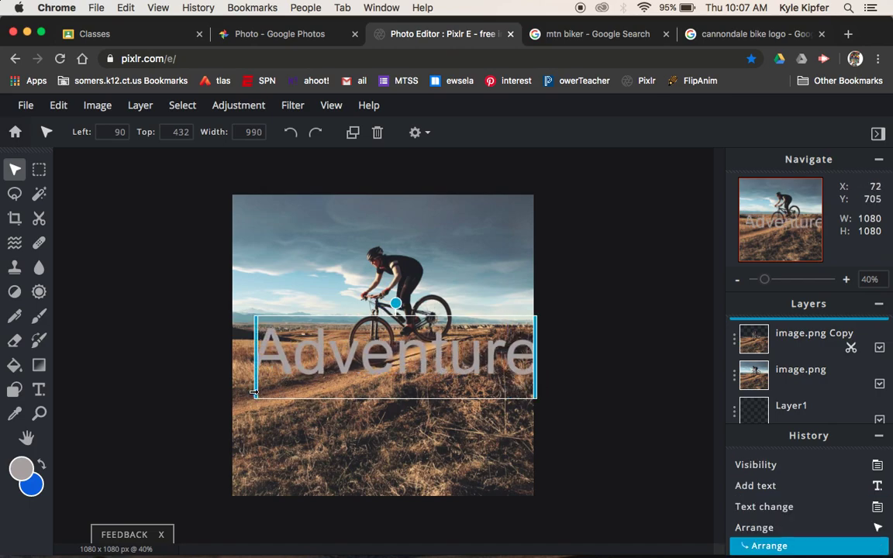
left_click_drag(254, 391, 227, 392)
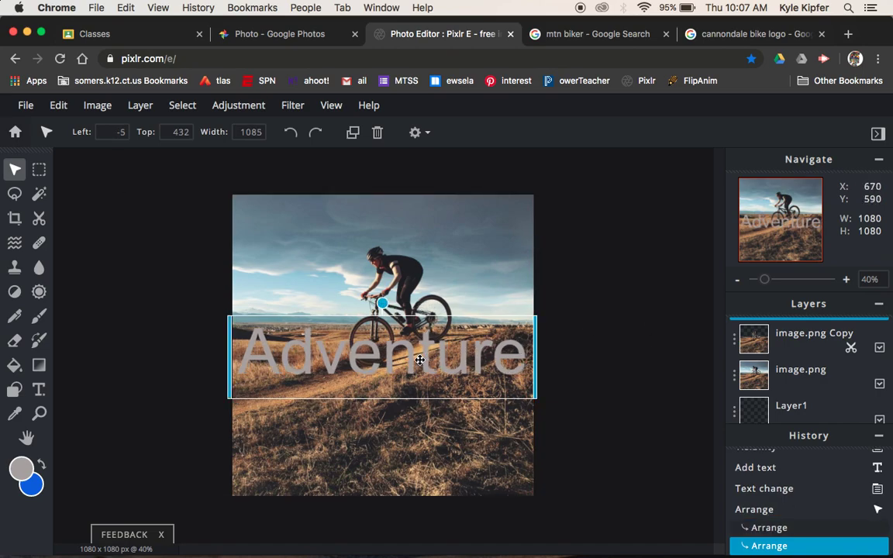
mouse_move(409, 366)
left_mouse_down()
mouse_move(414, 263)
mouse_move(412, 277)
left_mouse_up()
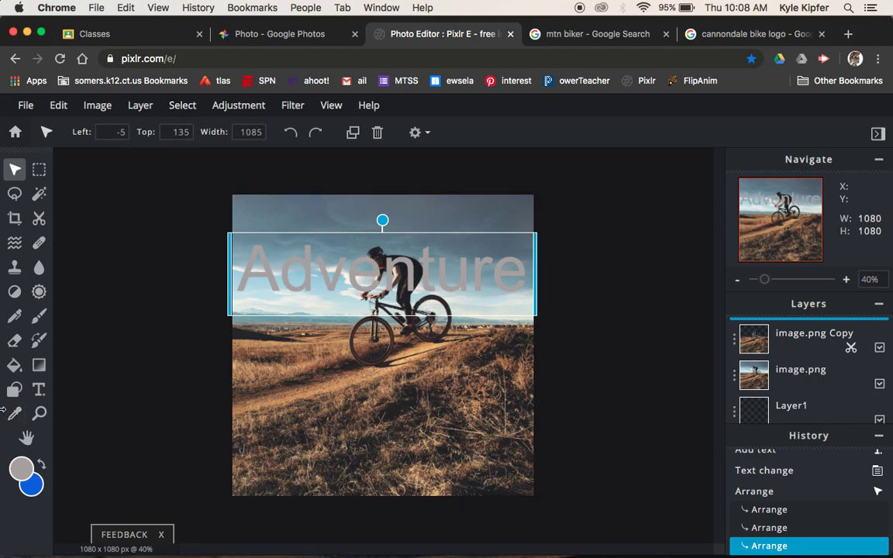
Step: Change the Adventure text font to BEORNHEARD and recentre it
left_click(38, 389)
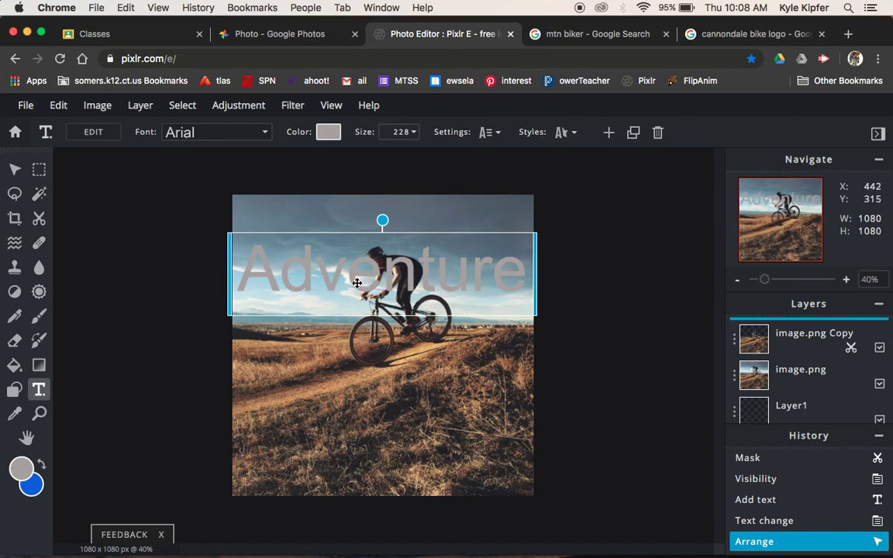
left_click(265, 132)
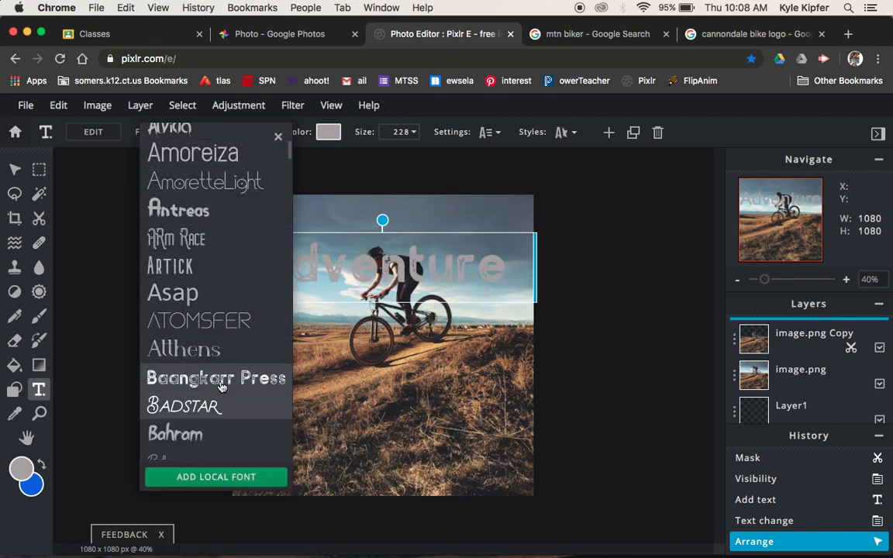
scroll(223, 387, "down", 3)
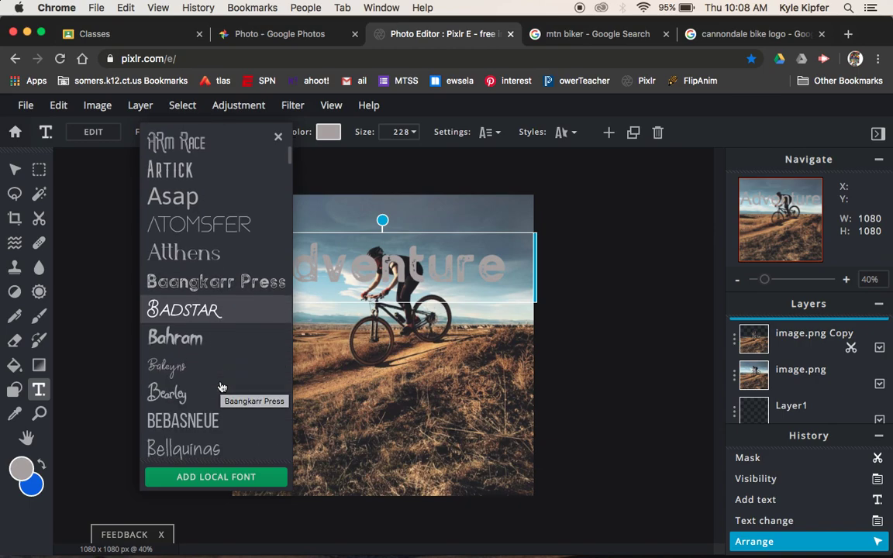
scroll(222, 387, "down", 2)
scroll(223, 385, "down", 3)
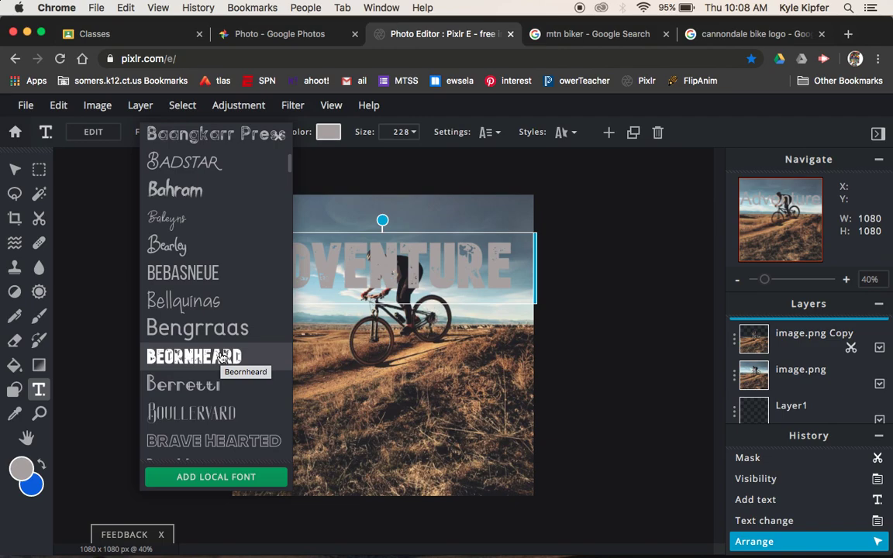
left_click(222, 356)
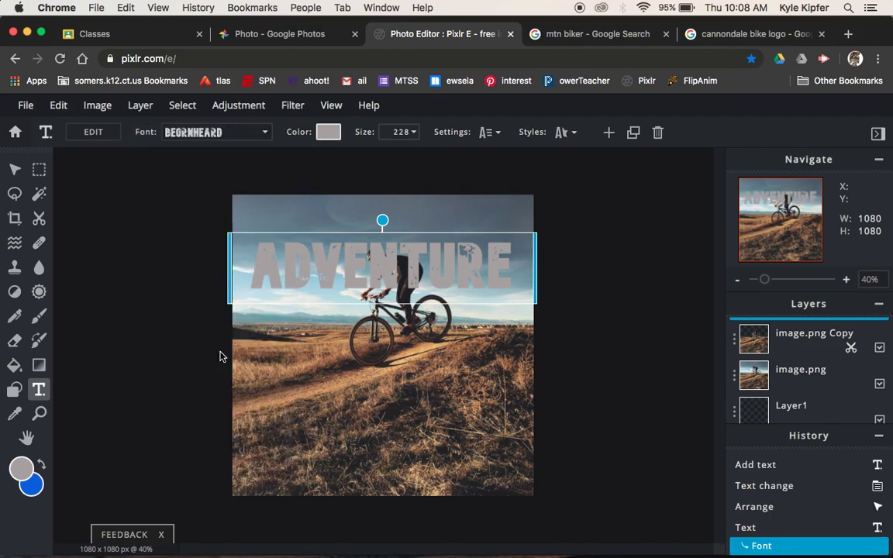
left_click_drag(354, 266, 355, 266)
Step: Set the Adventure text colour to a slightly deep bright blue
left_click(329, 132)
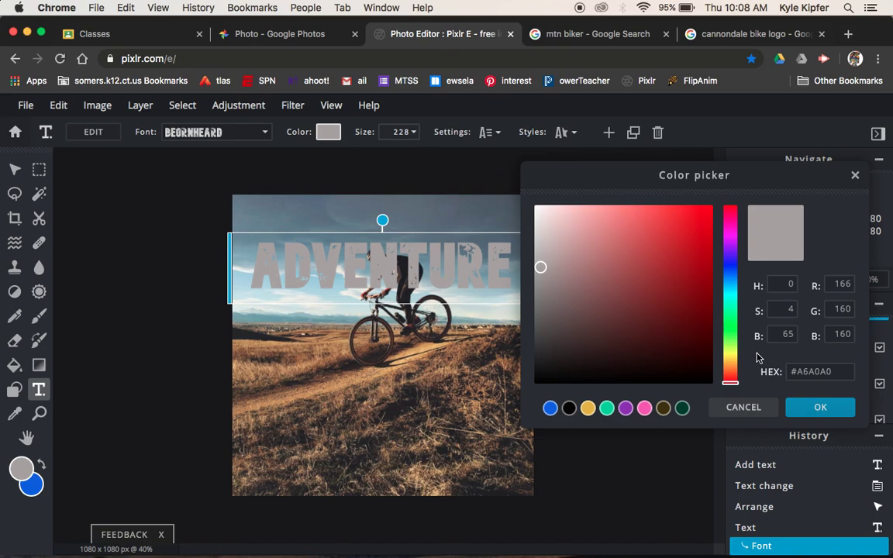
left_click(731, 268)
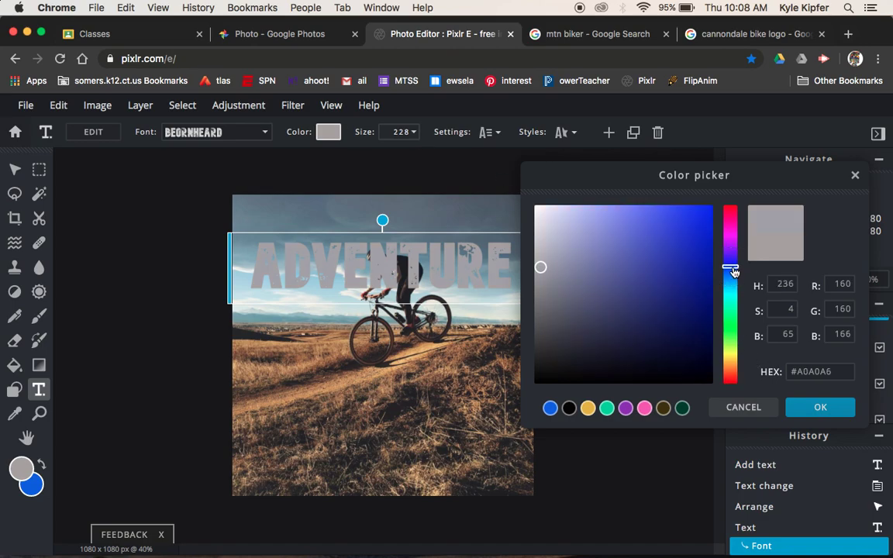
left_click(695, 316)
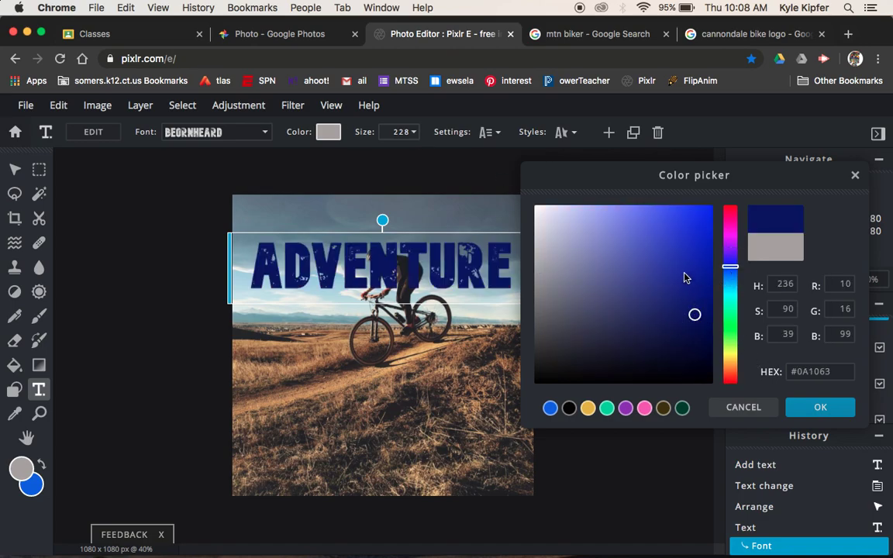
left_click(667, 222)
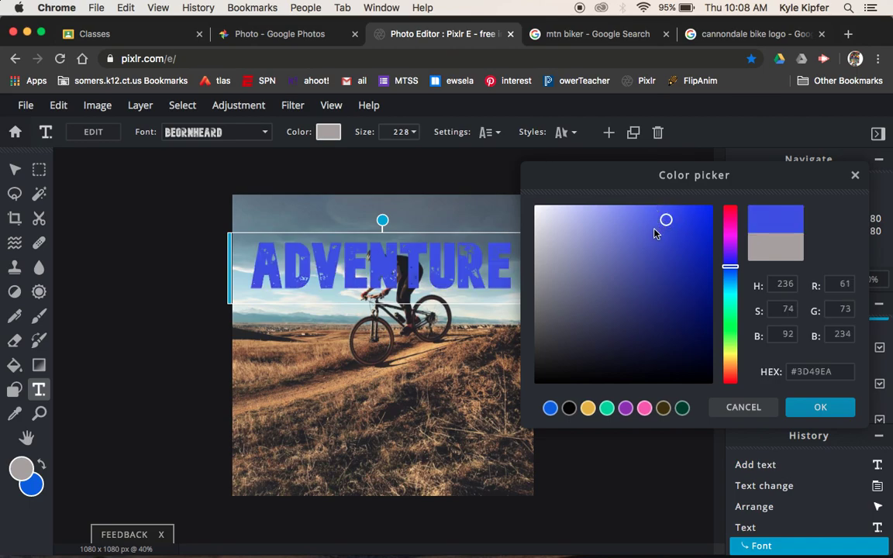
left_click(672, 232)
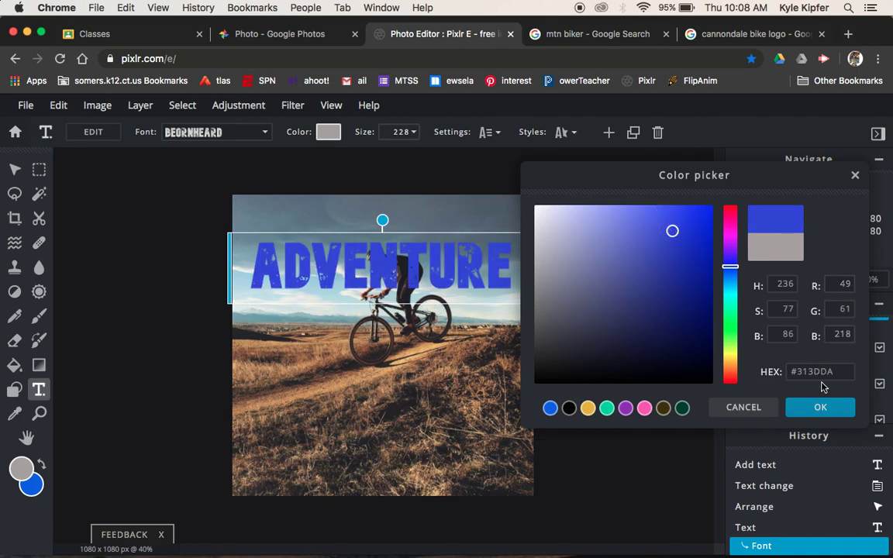
left_click(821, 407)
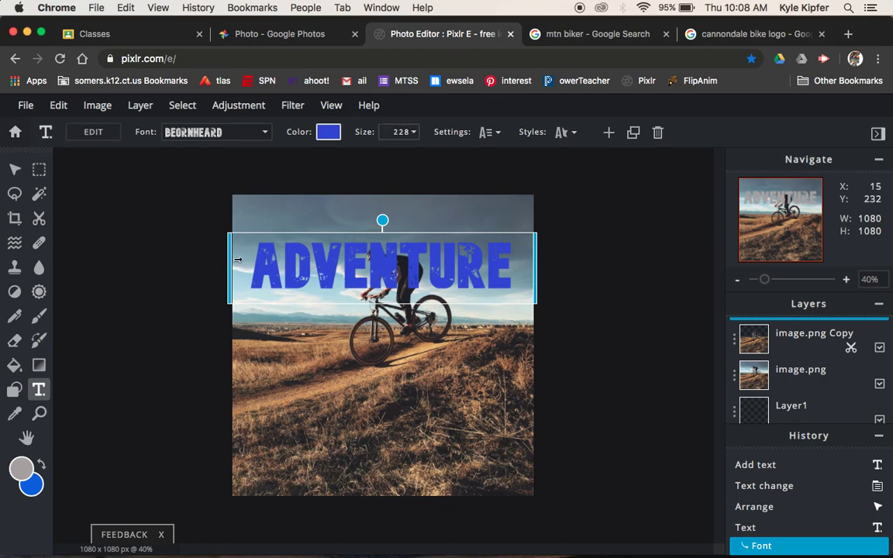
Step: Enlarge the ADVENTURE text to size 252 so it spans the photo
left_click(401, 132)
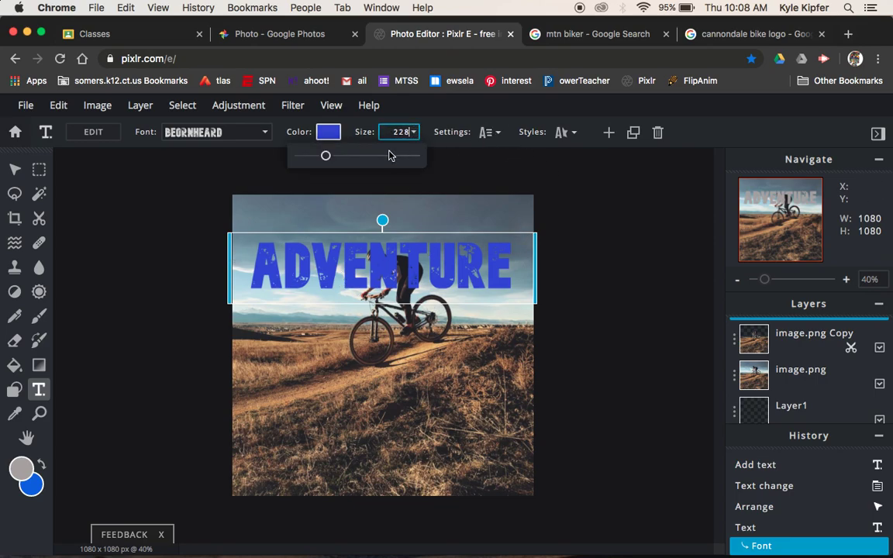
left_click_drag(326, 156, 330, 158)
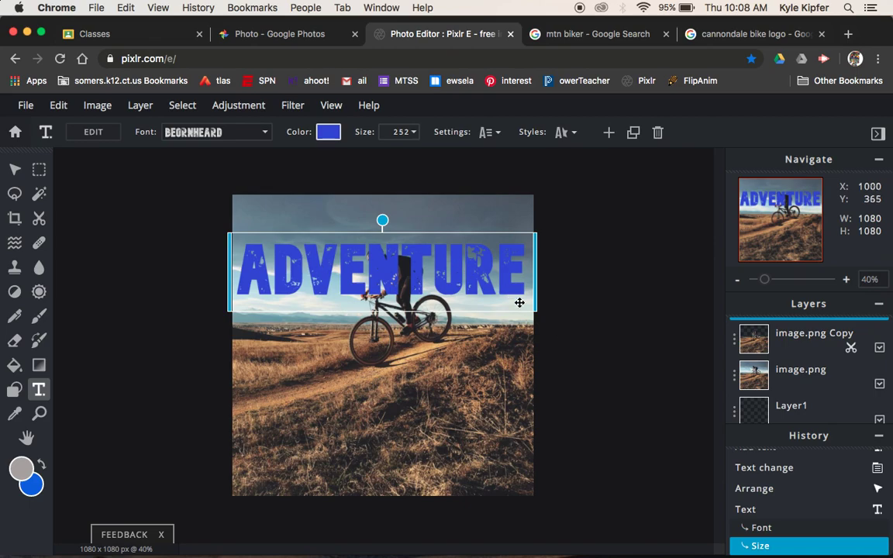
scroll(829, 355, "up", 2)
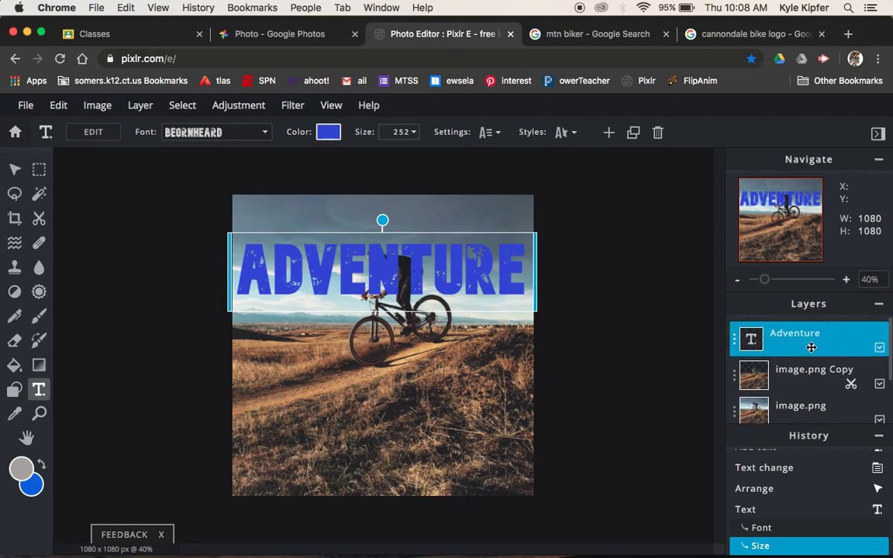
Step: Move the Adventure text layer below image.png Copy so the cyclist overlaps it
left_click_drag(803, 333, 809, 380)
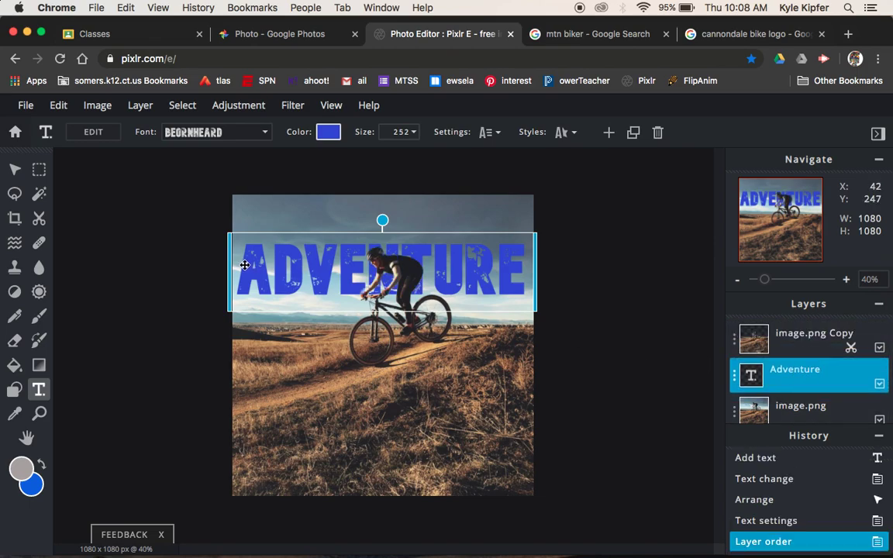
left_click(624, 254)
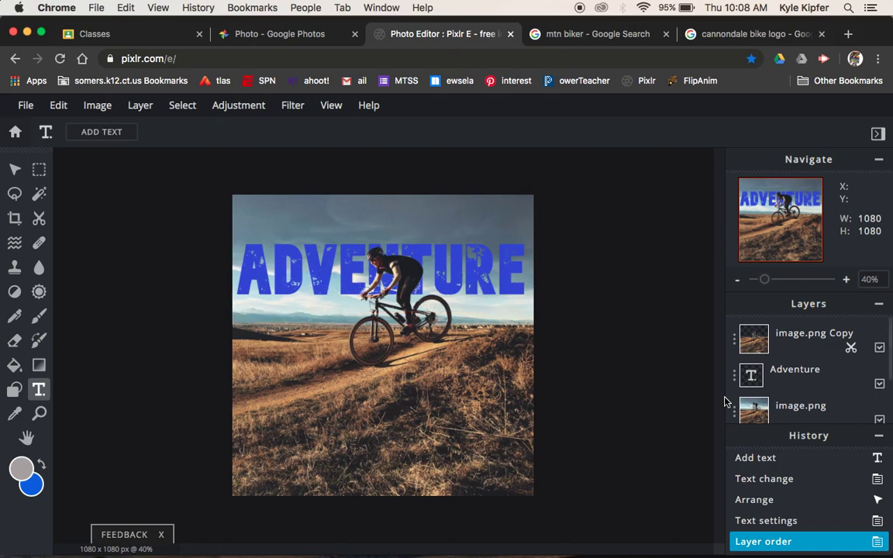
left_click(827, 373)
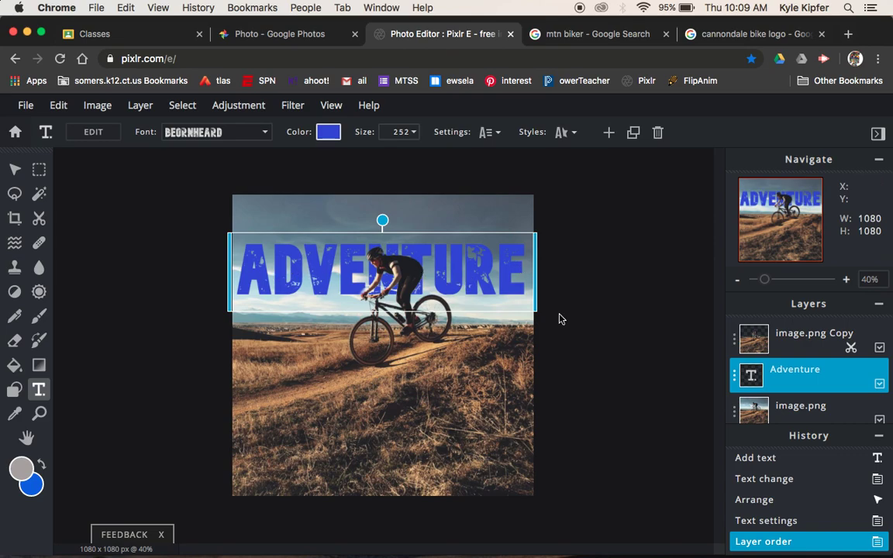
Step: Duplicate the Adventure text layer and retype the copy as NATURE
left_click(739, 384)
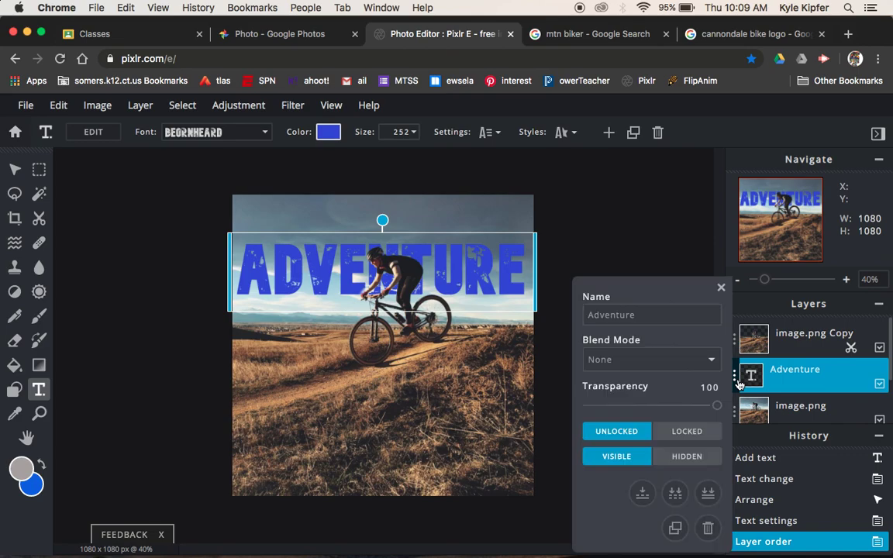
left_click(676, 528)
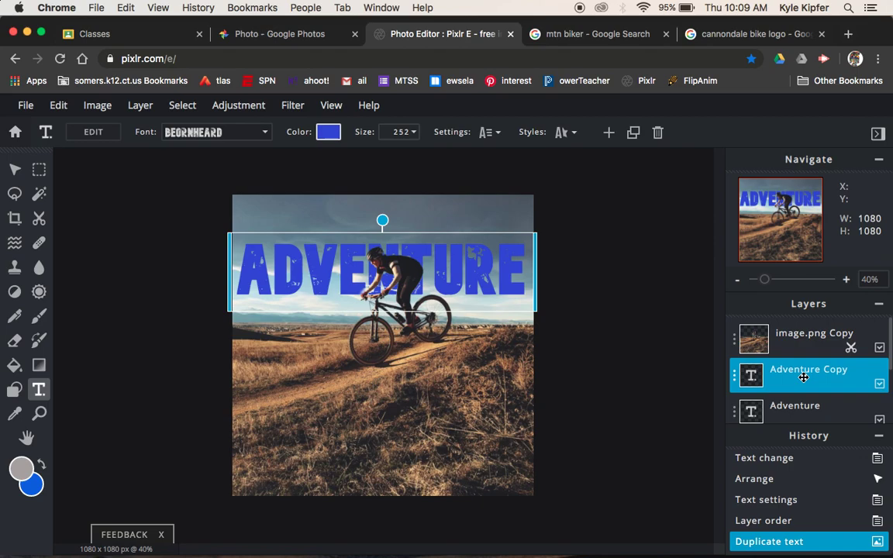
double_click(473, 276)
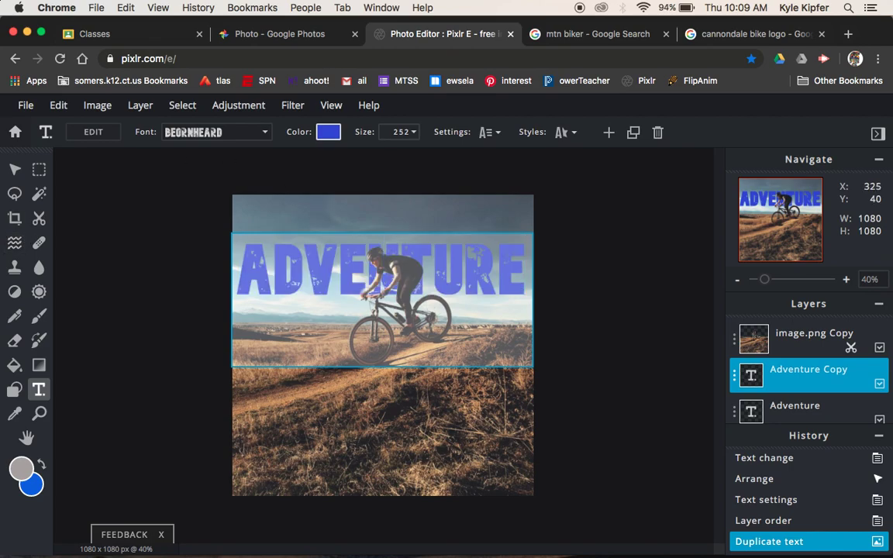
left_click_drag(382, 244, 398, 244)
type("A")
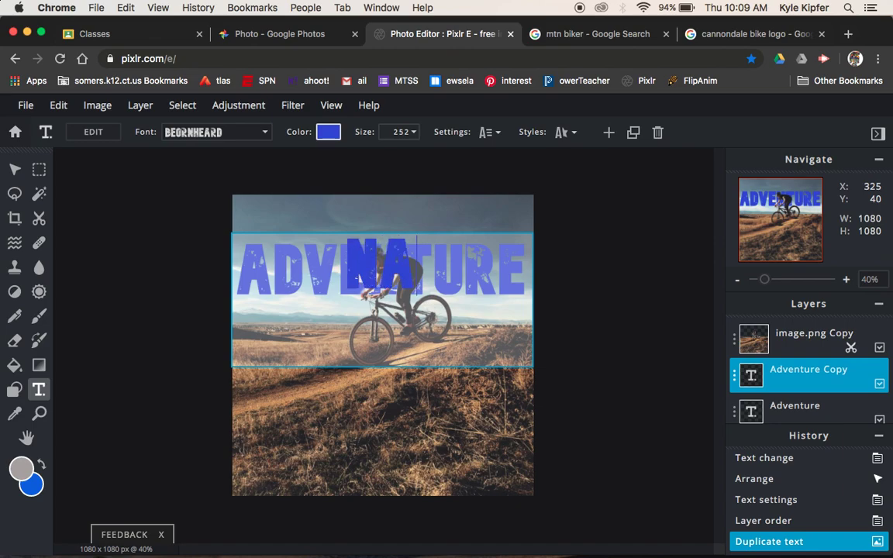
type("TURE")
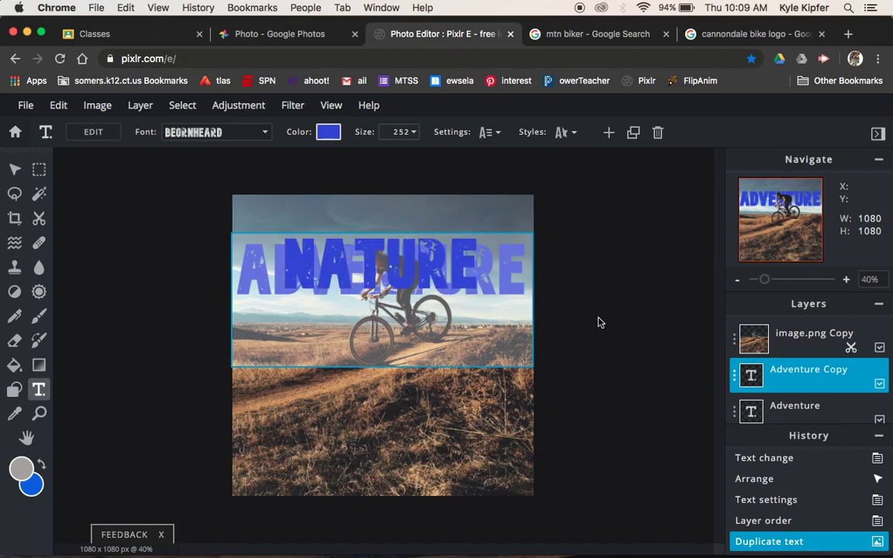
left_click(599, 322)
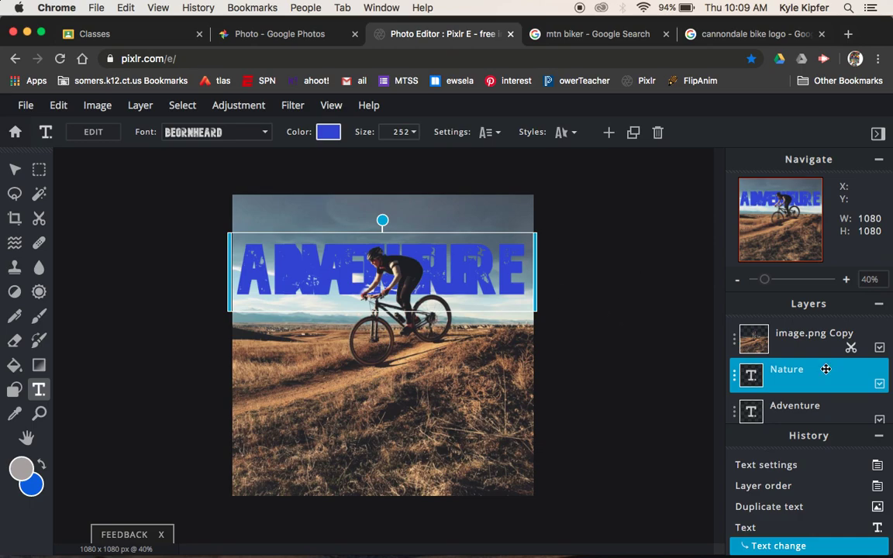
Step: Hide the Adventure text layer so only NATURE remains visible
scroll(847, 378, "down", 2)
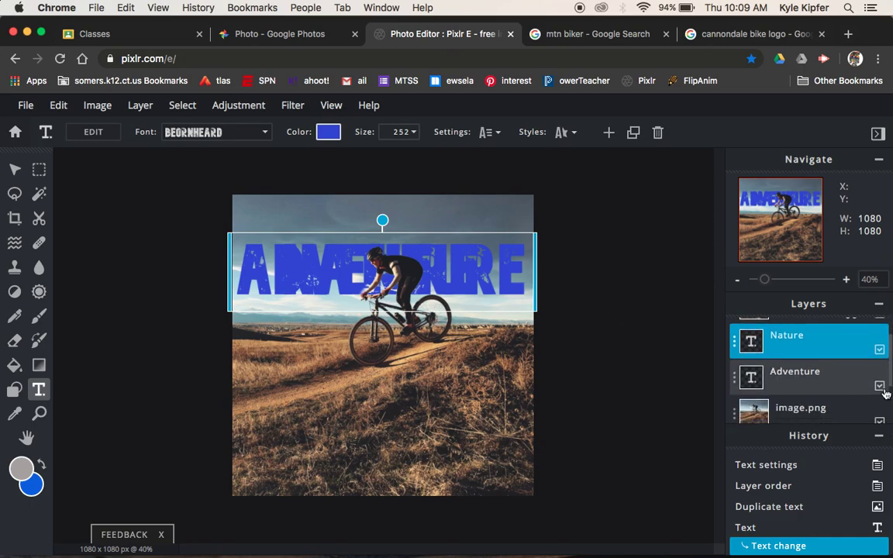
left_click(881, 386)
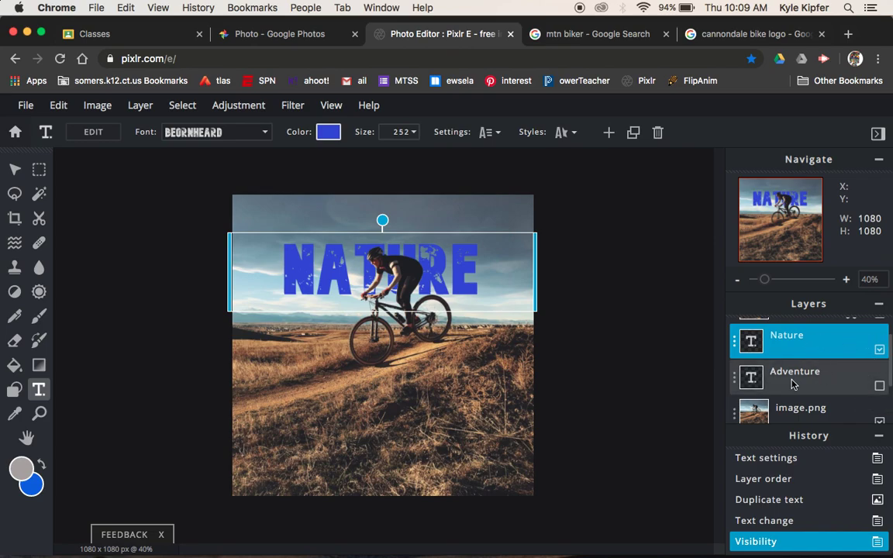
scroll(738, 373, "up", 1)
left_click(735, 376)
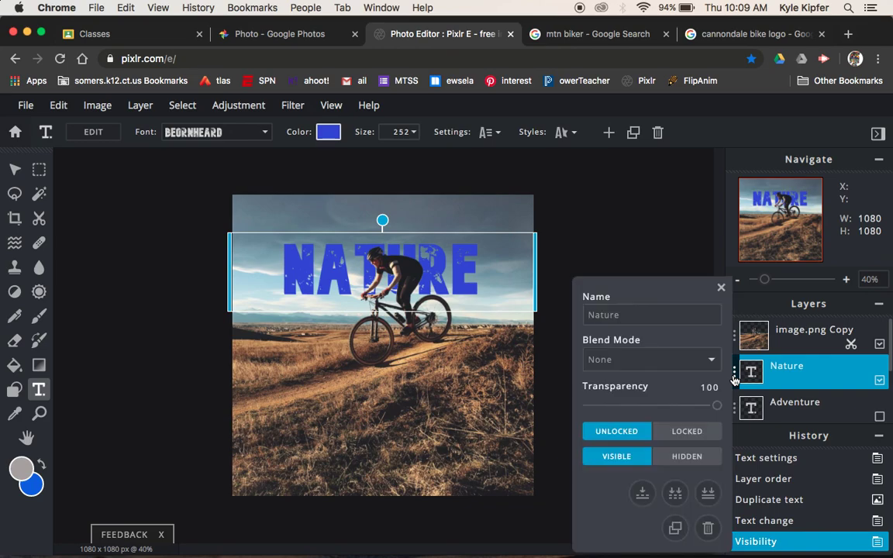
Step: Duplicate the Nature layer and change the copy's text to EXPLORATION
left_click(676, 528)
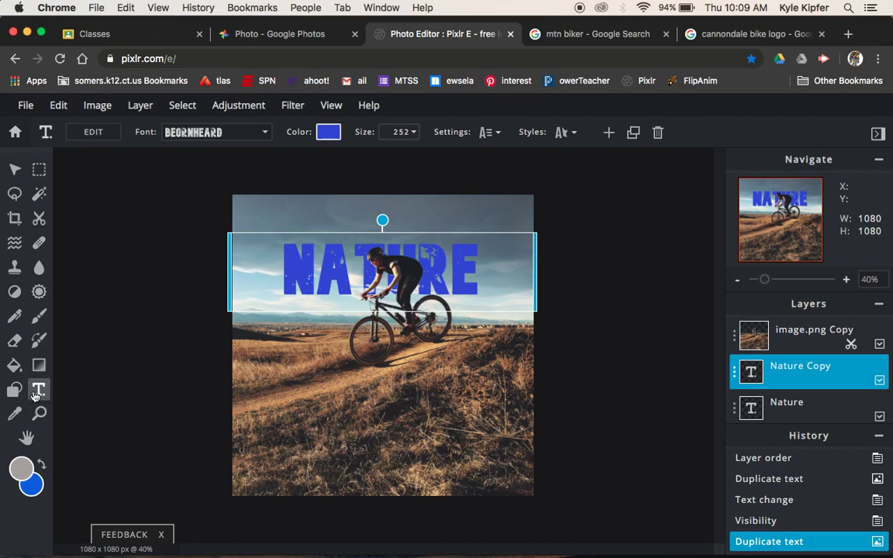
double_click(330, 269)
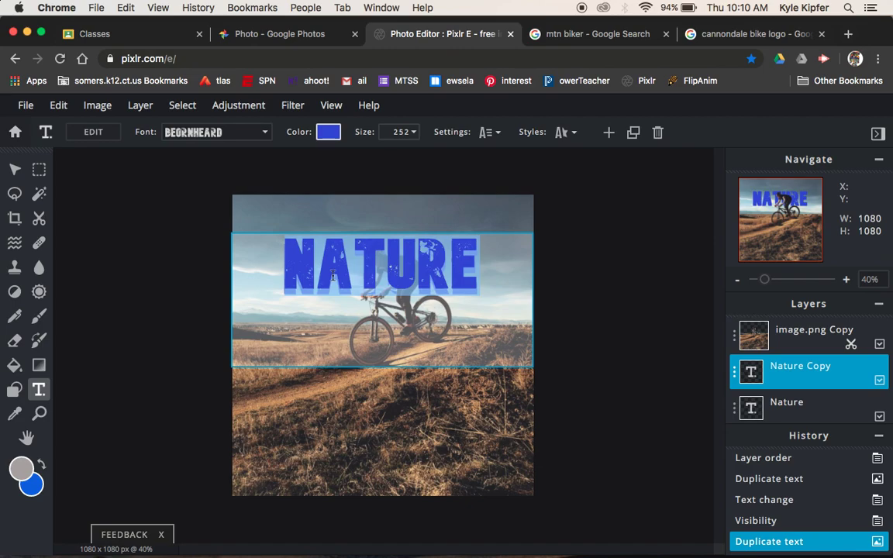
type("EX")
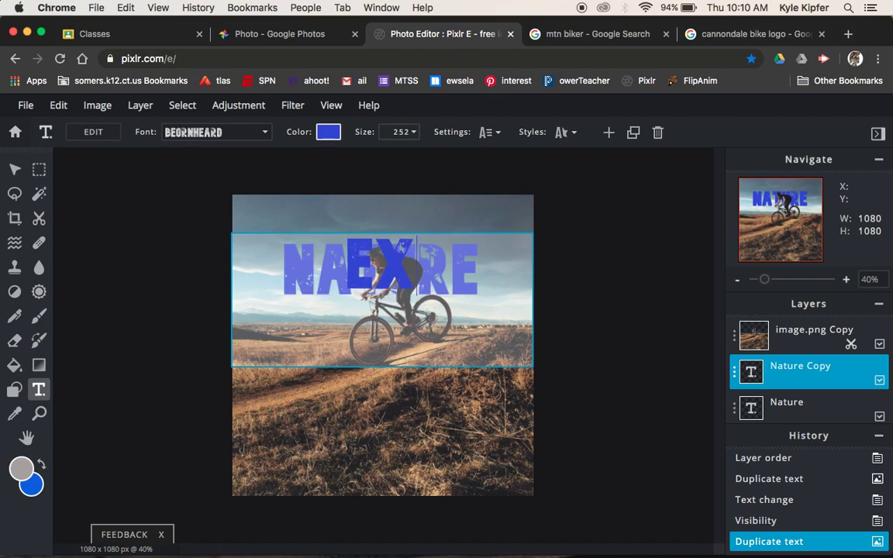
type("PLORATION")
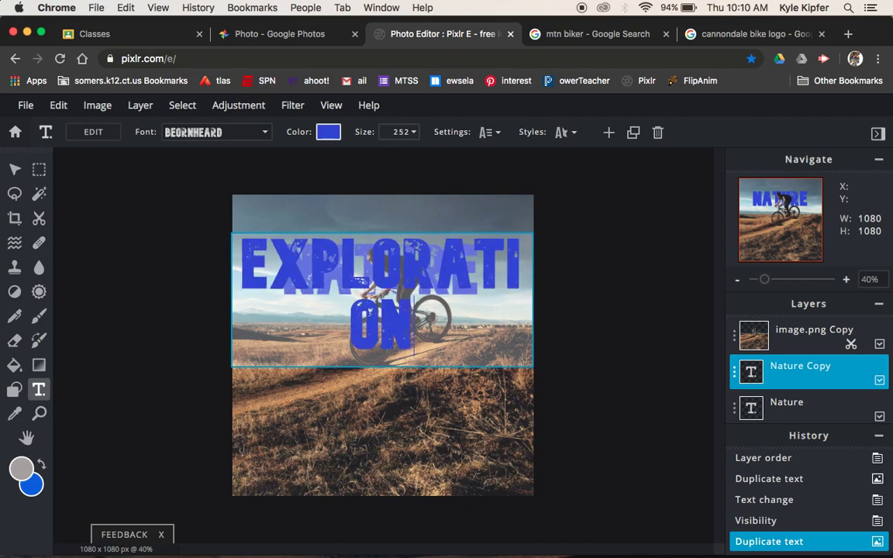
Step: Shrink the EXPLORATION text to size 210 to fit, and hide the Nature layer
left_click(417, 135)
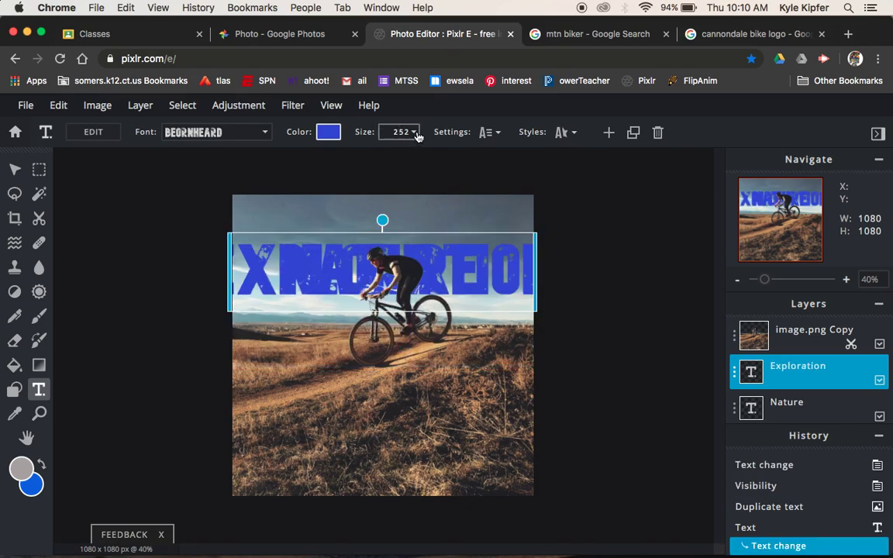
left_click(417, 135)
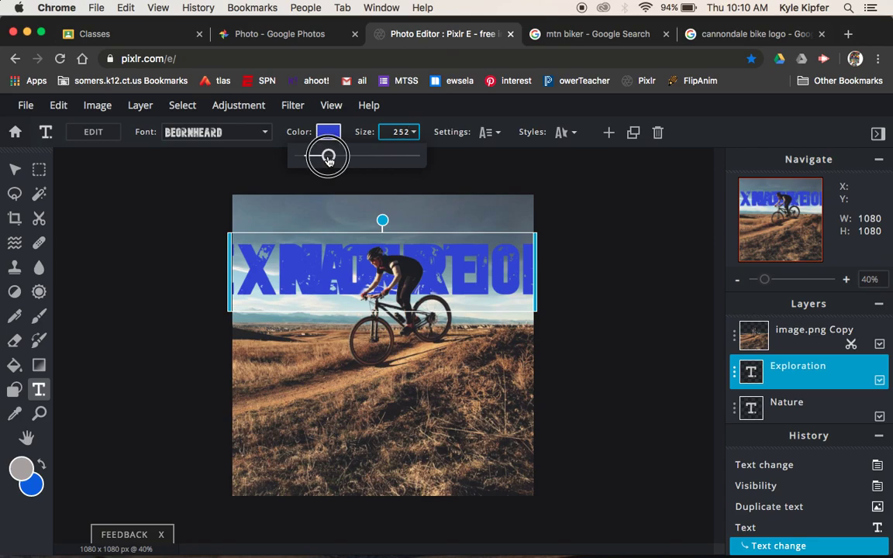
left_click_drag(328, 159, 325, 158)
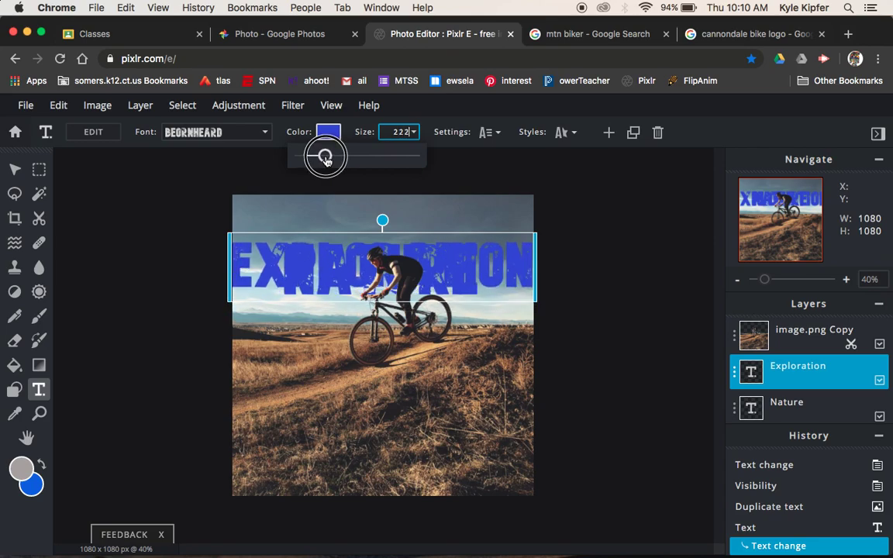
left_click_drag(325, 159, 323, 156)
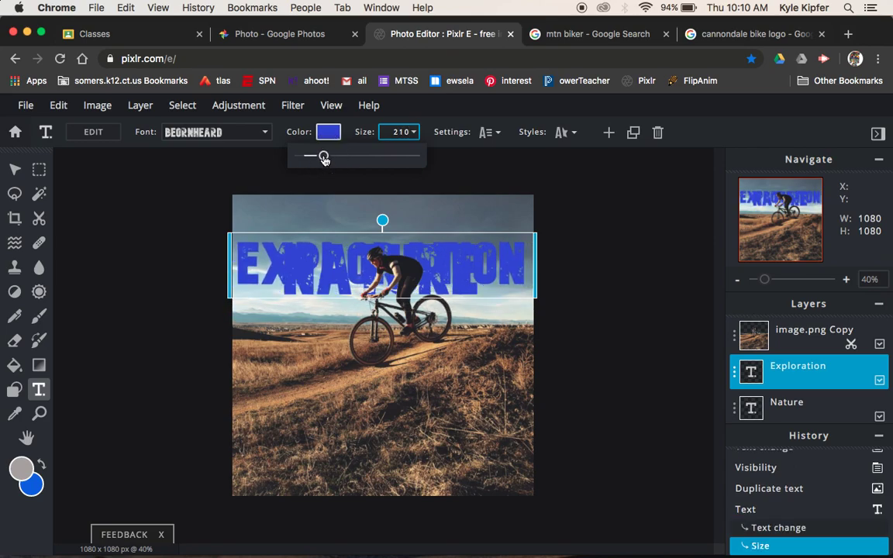
left_click(557, 253)
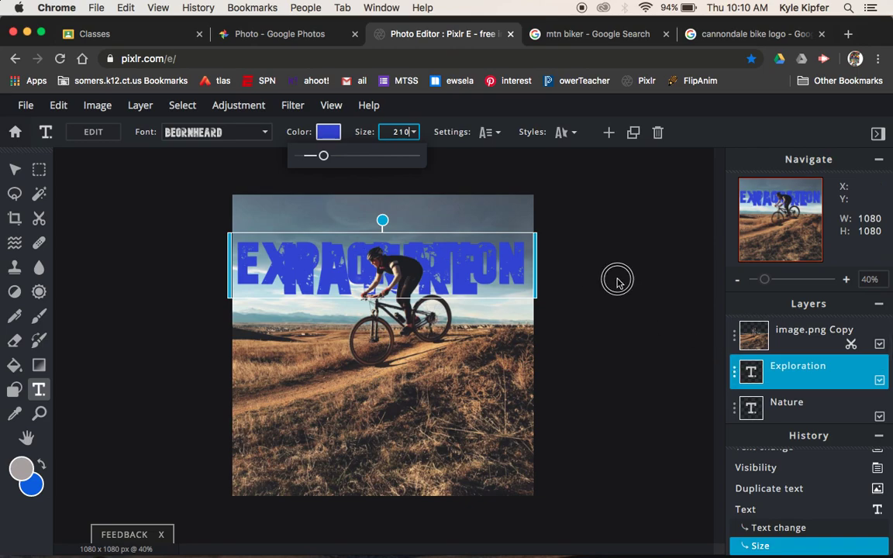
left_click(880, 418)
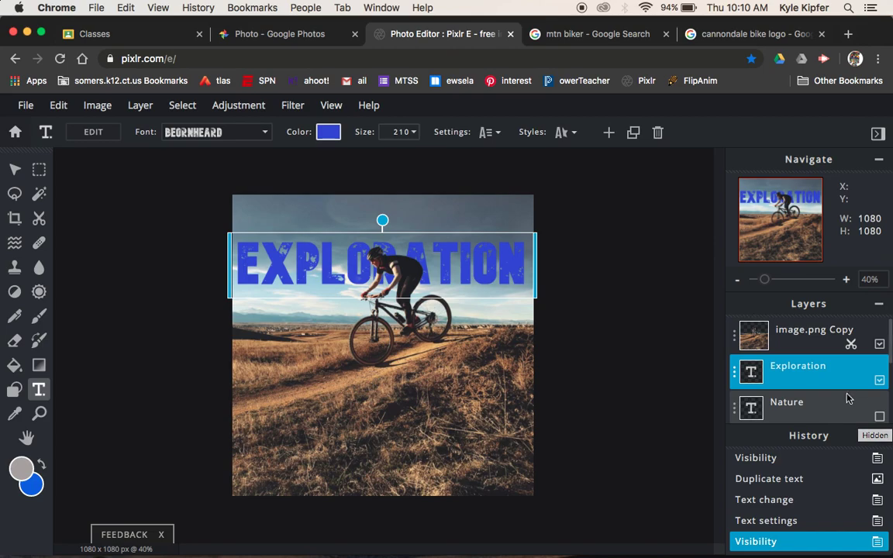
Step: Duplicate the Exploration layer and retype the copy as EXPERIENCE
left_click(735, 380)
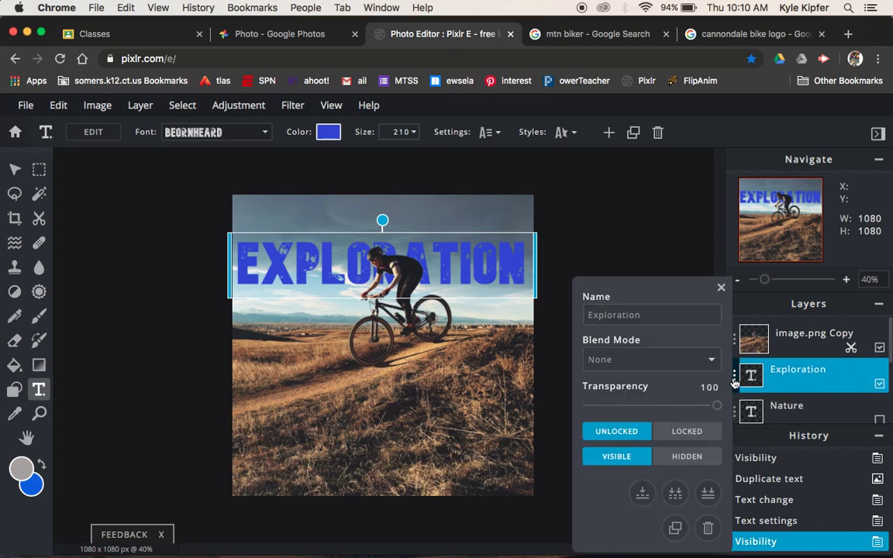
left_click(675, 528)
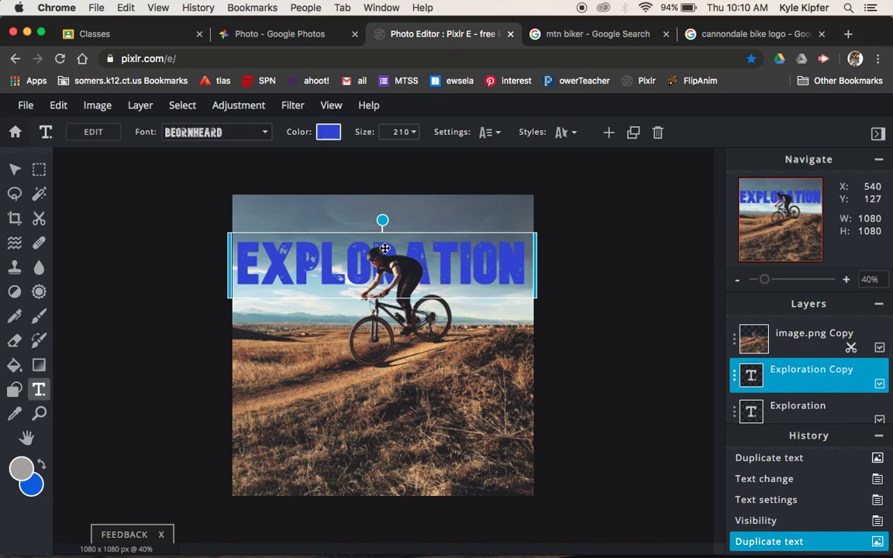
left_click(300, 271)
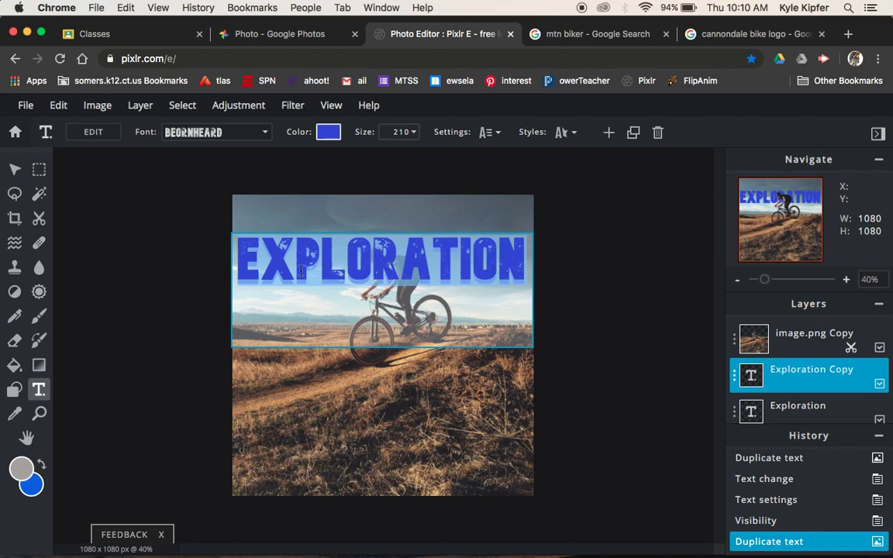
double_click(301, 271)
type("EXPER")
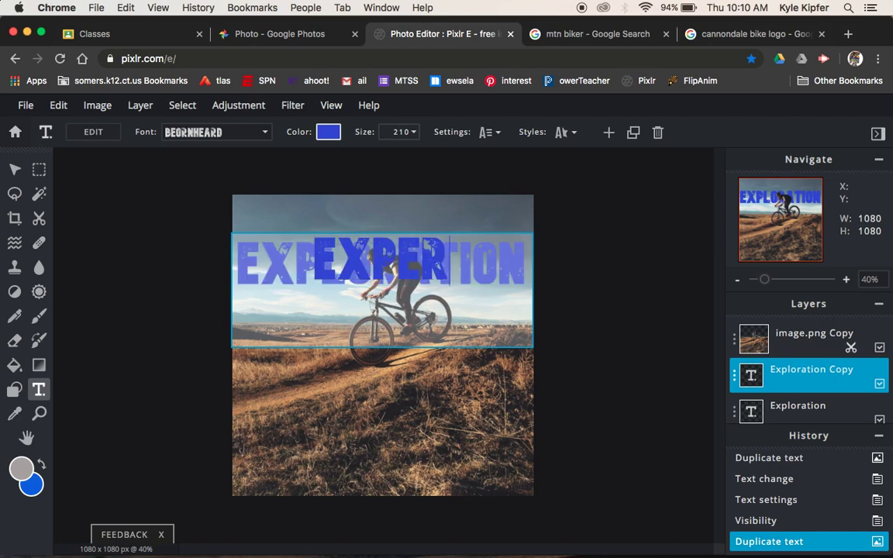
type("IENCE")
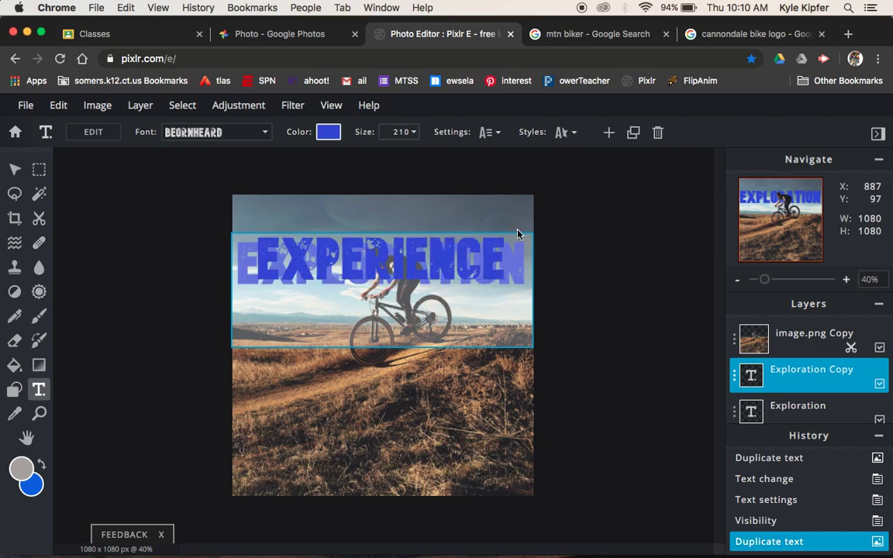
left_click(590, 311)
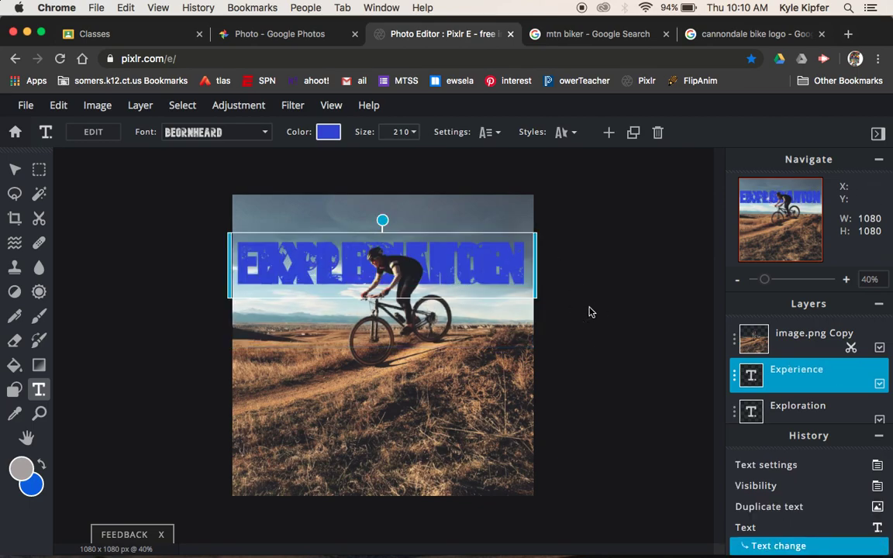
Step: Hide the Exploration text layer and deselect so only EXPERIENCE shows
left_click(880, 420)
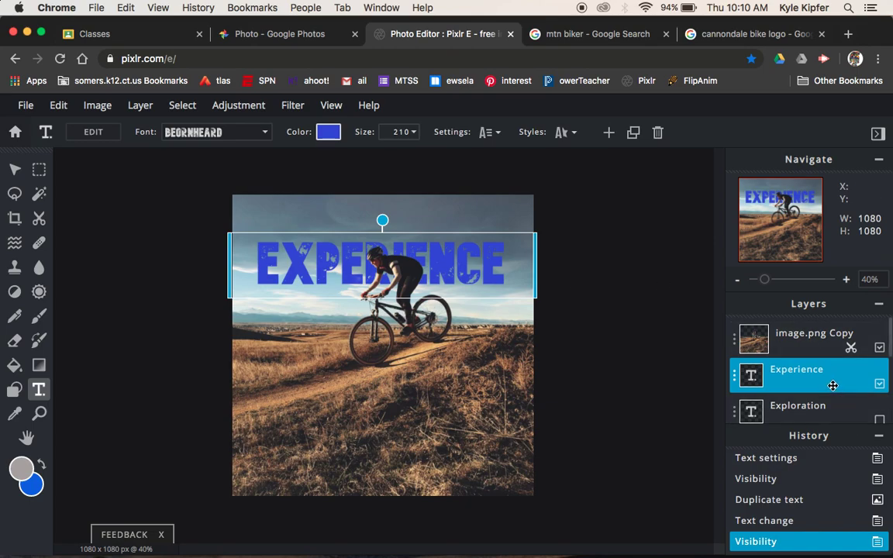
scroll(836, 384, "down", 1)
scroll(833, 388, "down", 4)
scroll(834, 388, "up", 2)
scroll(834, 388, "up", 2)
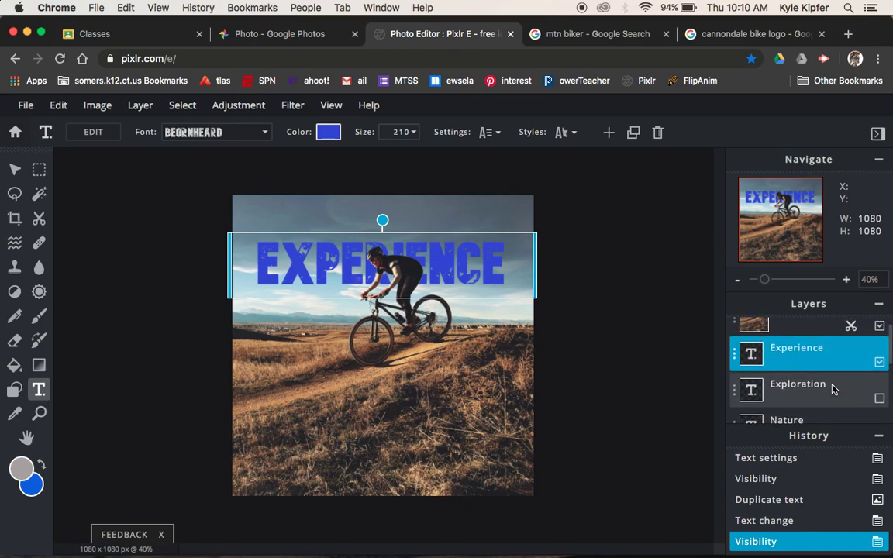
scroll(833, 386, "up", 1)
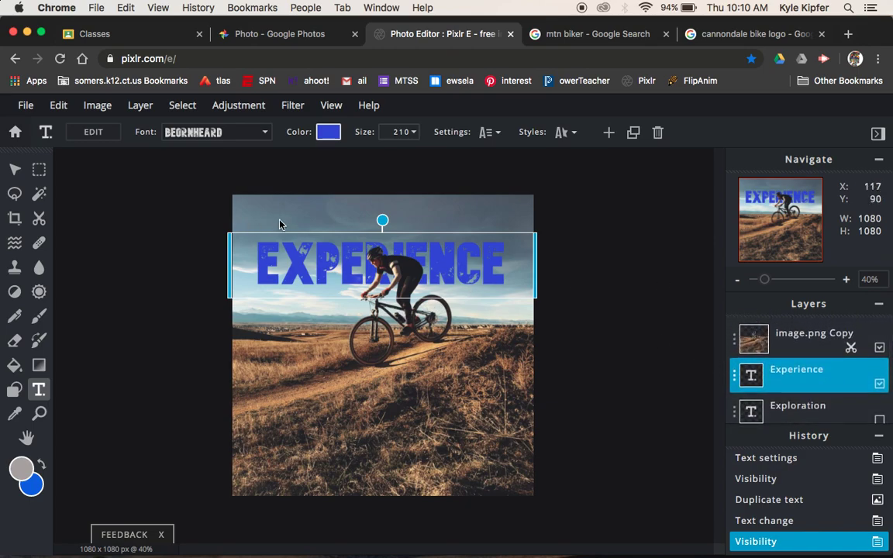
left_click(141, 231)
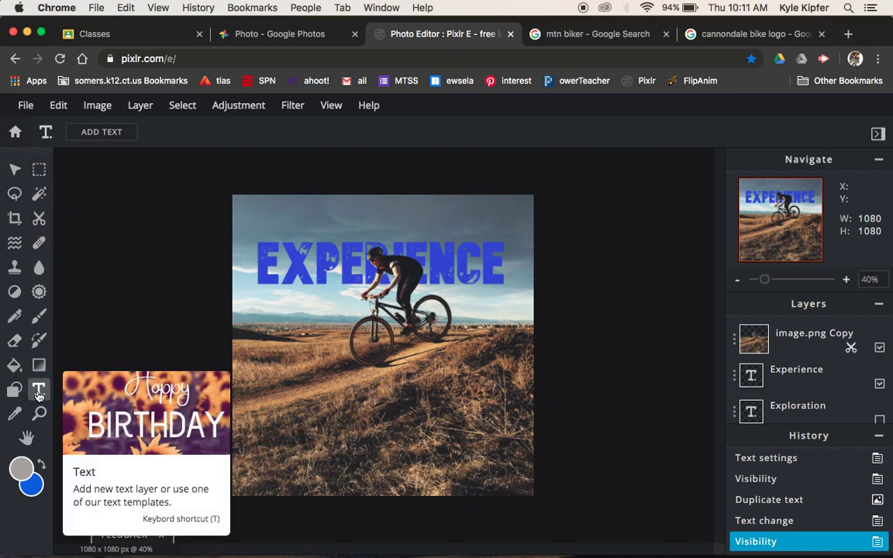
Step: Add a new text layer reading 'GET OUT AND RIDE!'
left_click(280, 221)
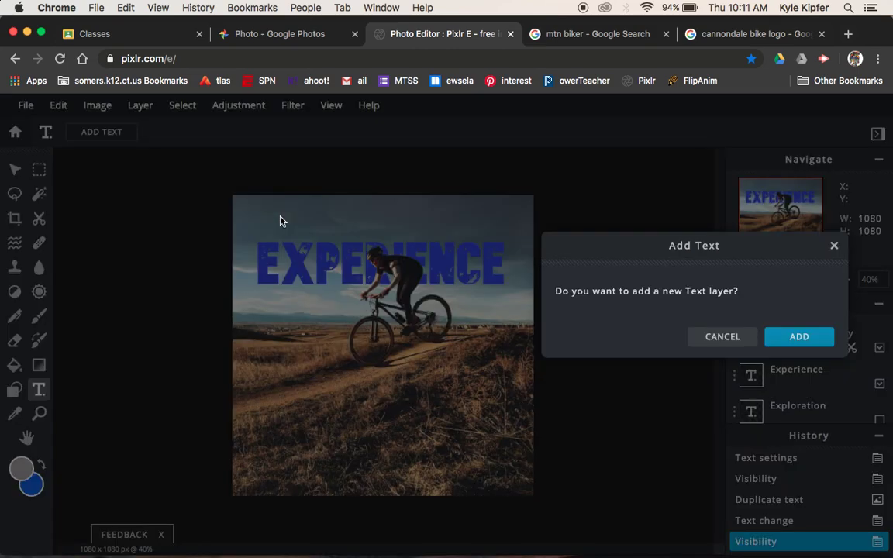
left_click(816, 341)
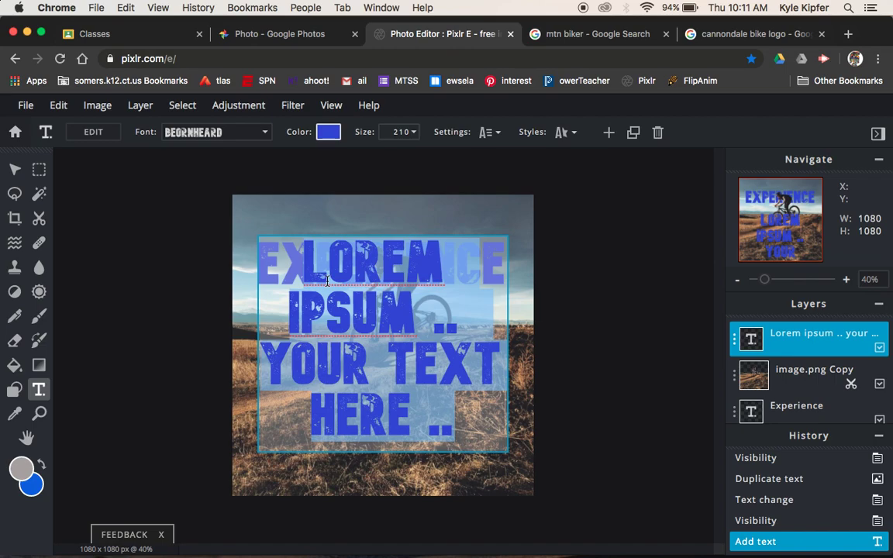
type("GET")
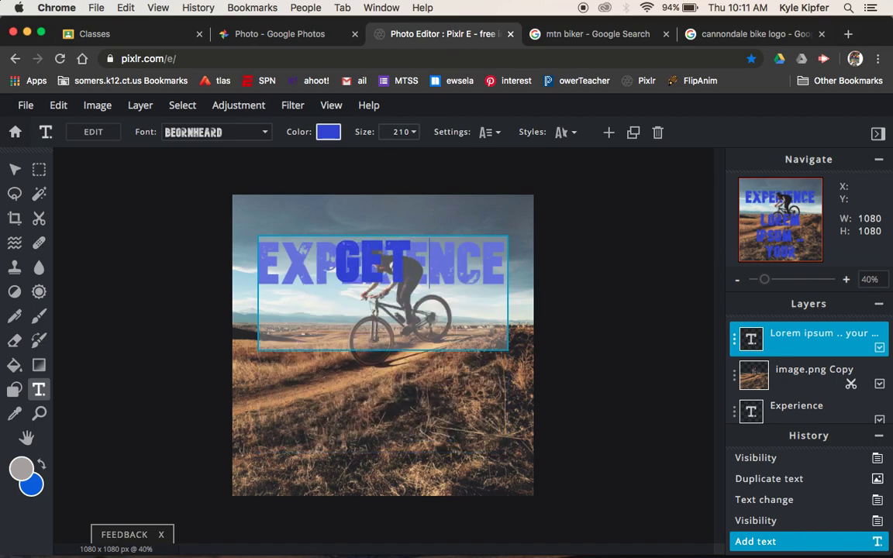
type(" OUT AND RI")
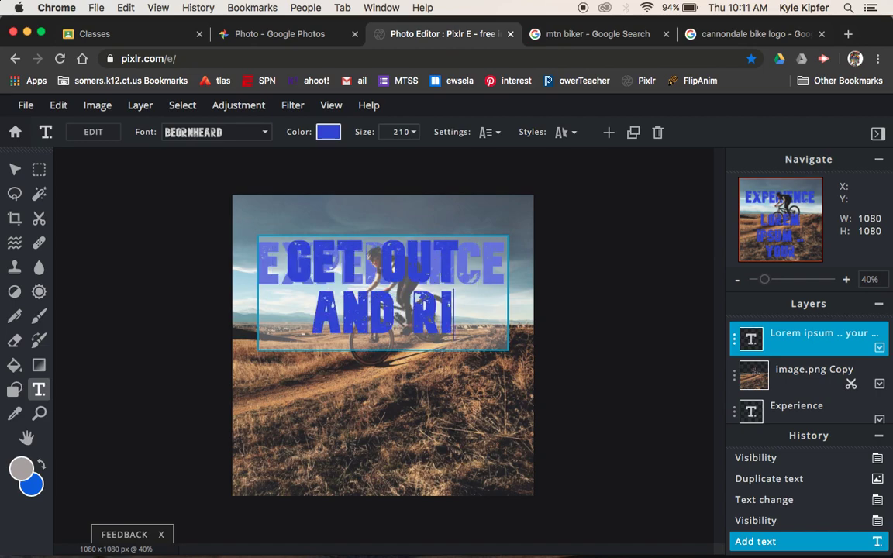
type("DE!")
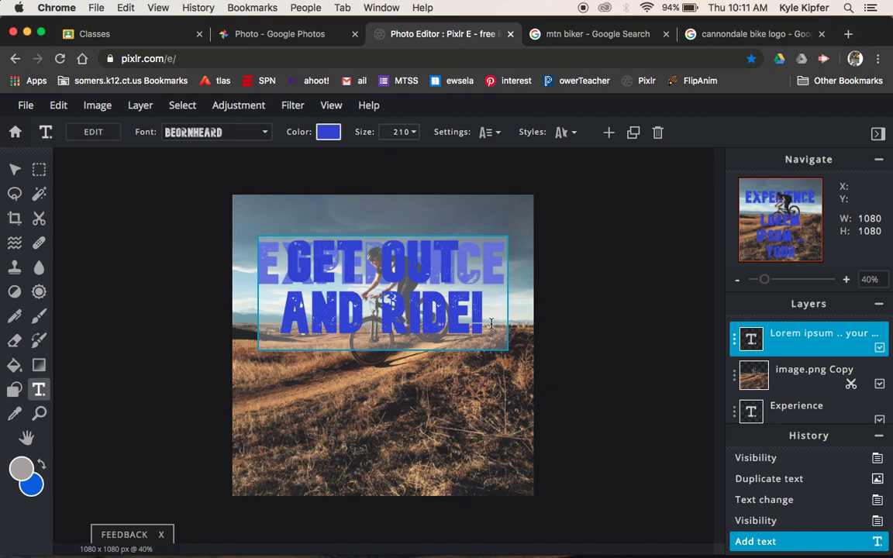
left_click(416, 135)
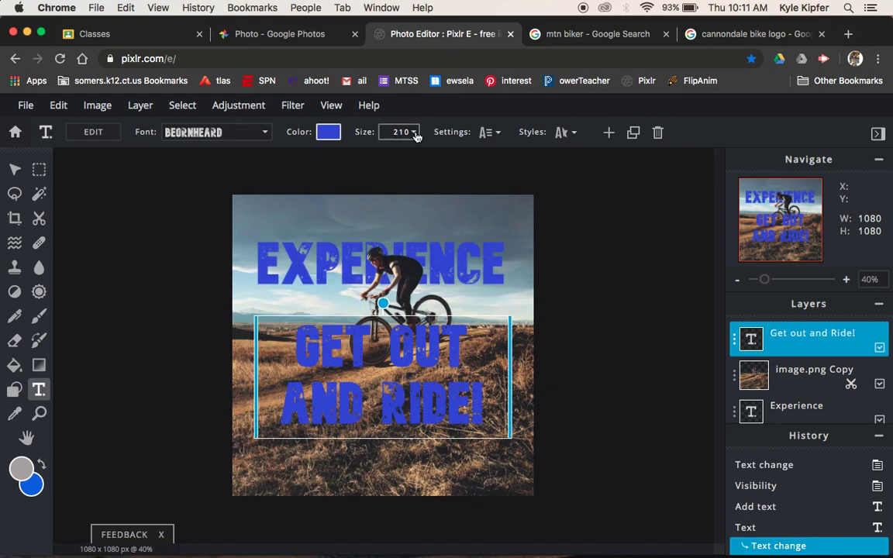
Step: Shrink the slogan to size 89 and move it above the EXPERIENCE headline
left_click(417, 135)
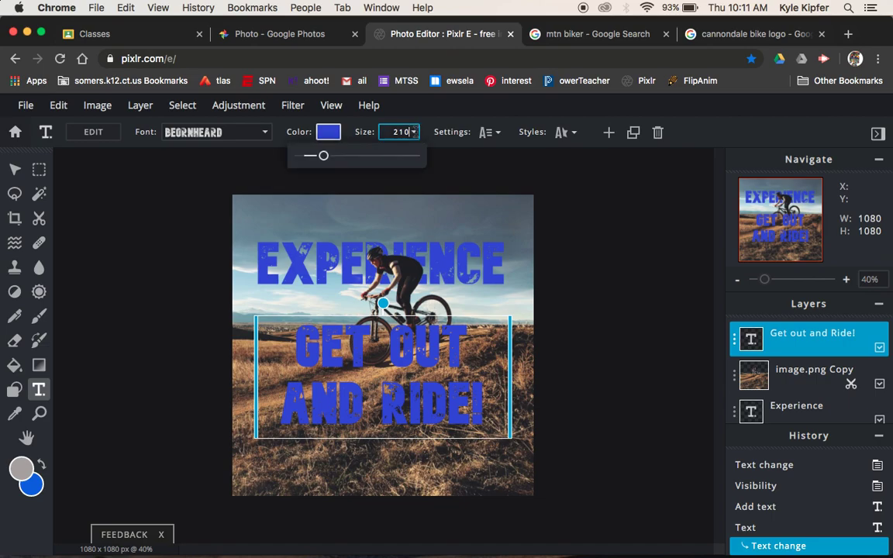
left_click_drag(324, 159, 312, 160)
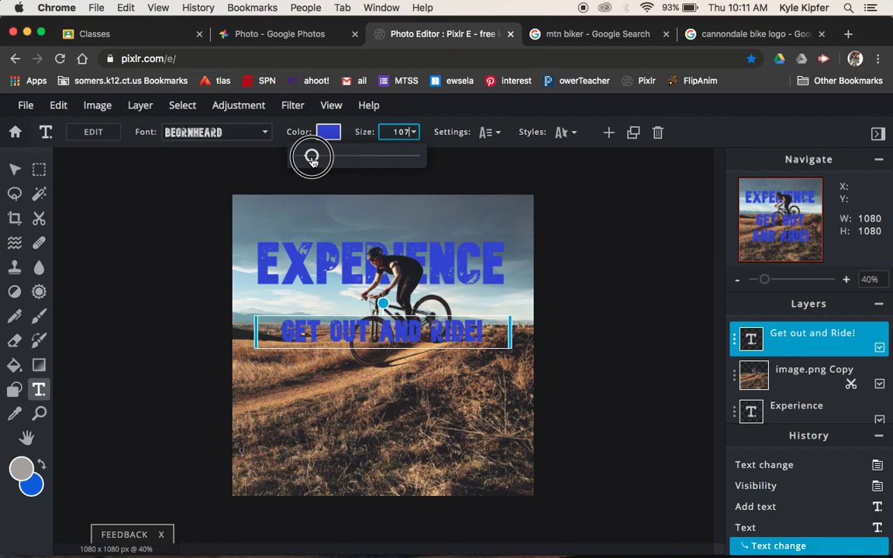
left_click_drag(312, 161, 310, 160)
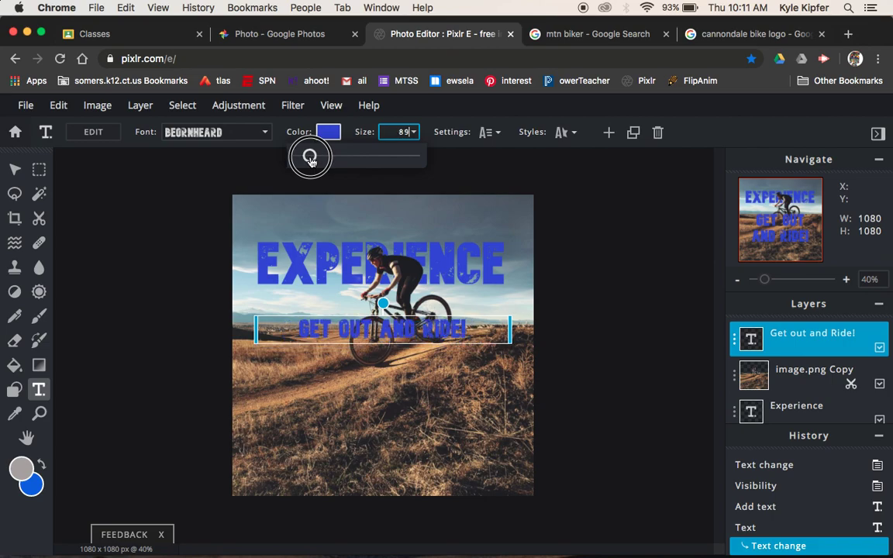
left_click(430, 335)
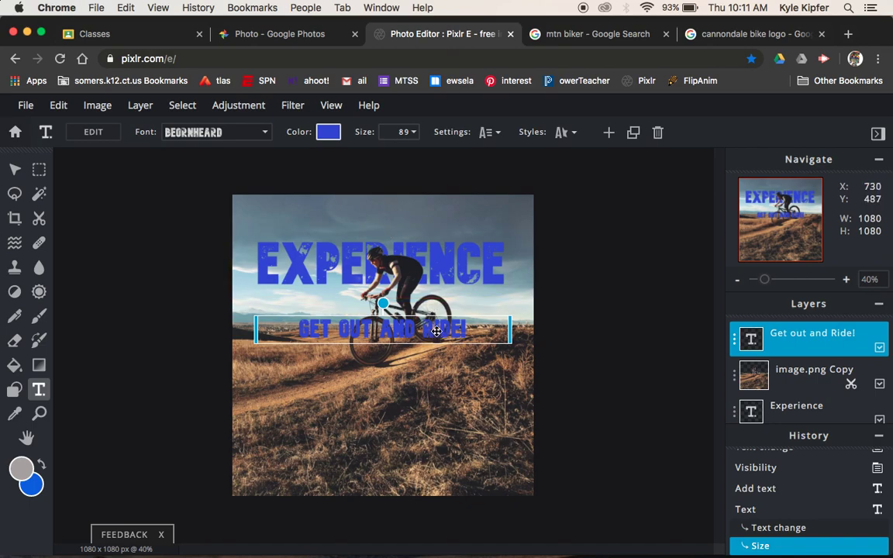
left_click_drag(437, 331, 370, 222)
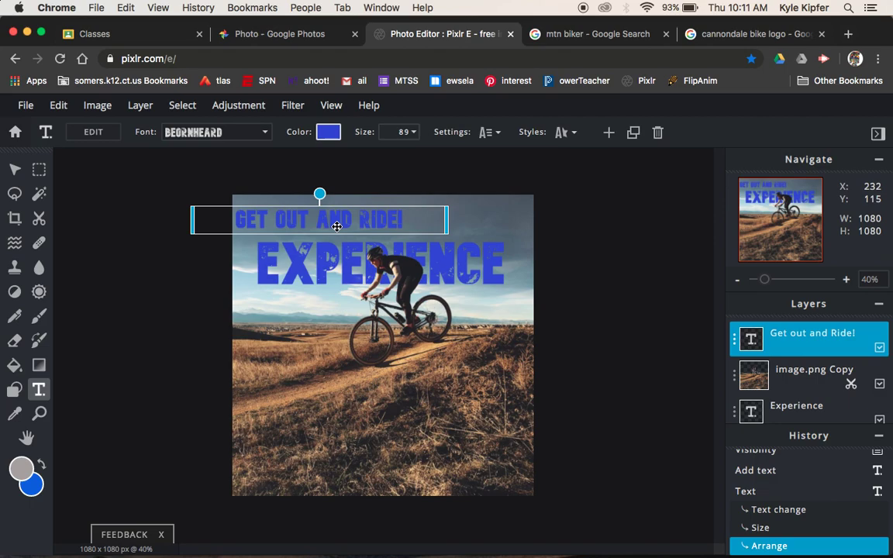
Step: Set the slogan's font to Badstar and its size to 65
left_click(265, 135)
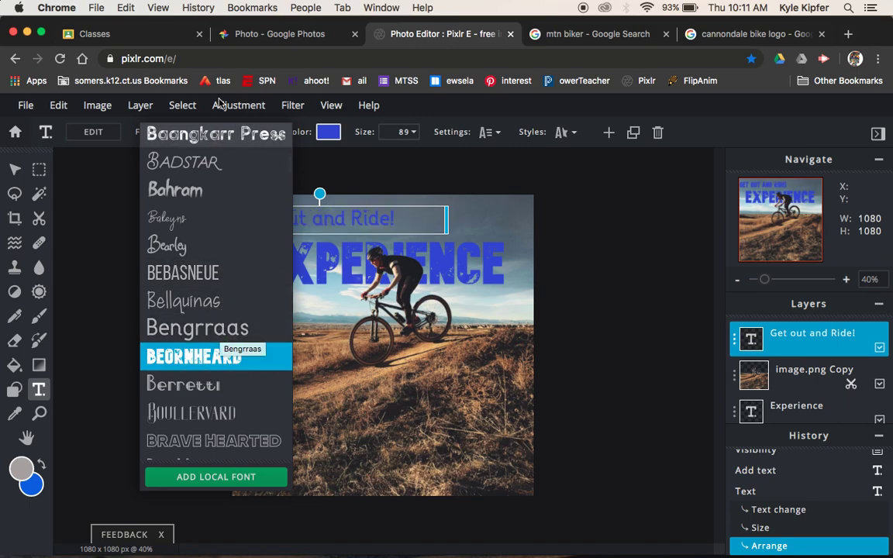
left_click(210, 168)
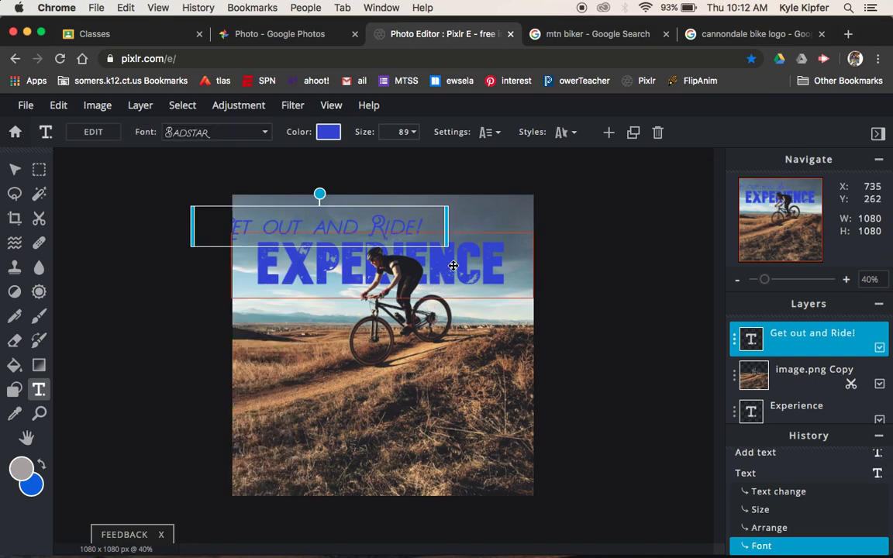
left_click(419, 133)
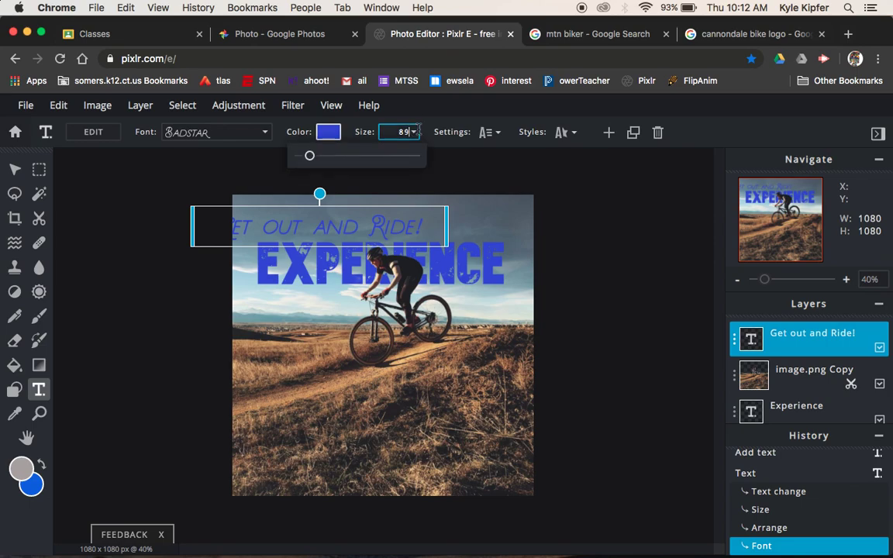
left_click(308, 156)
left_click_drag(309, 156, 308, 157)
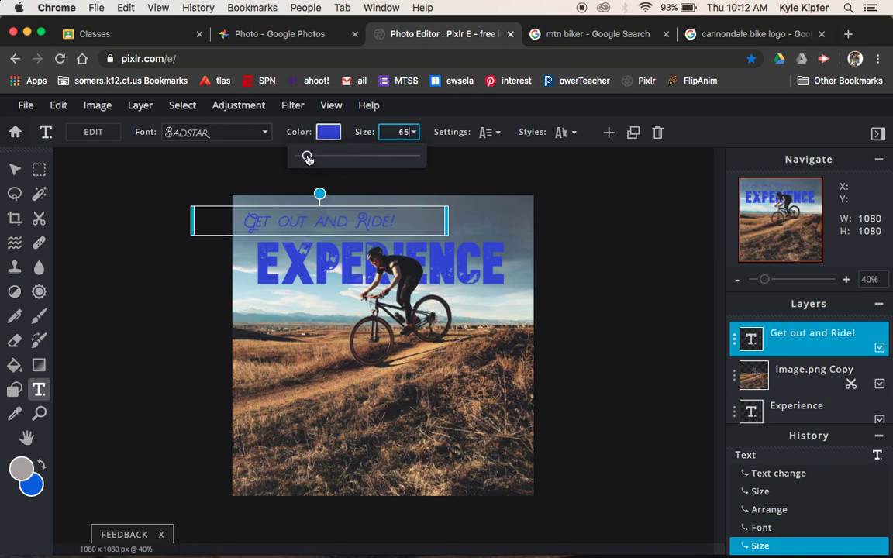
Step: Change the slogan text colour to green
left_click(326, 137)
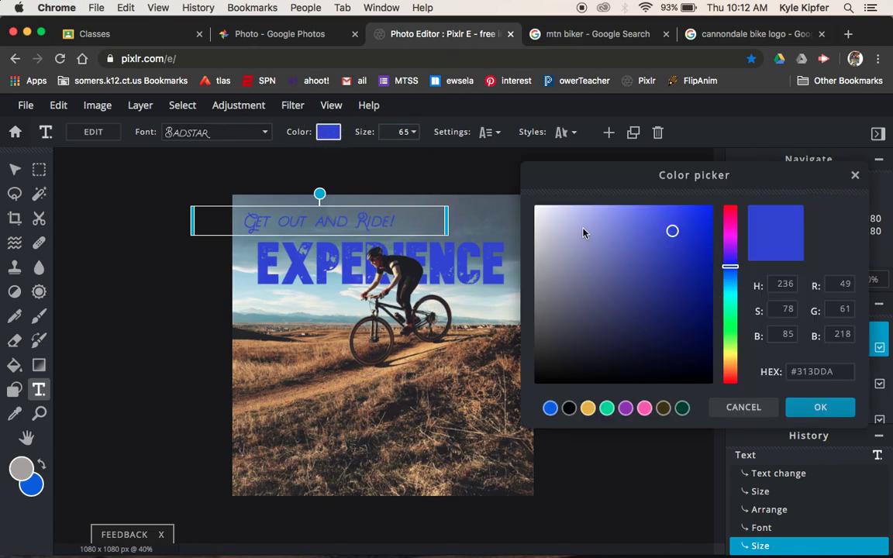
left_click(604, 229)
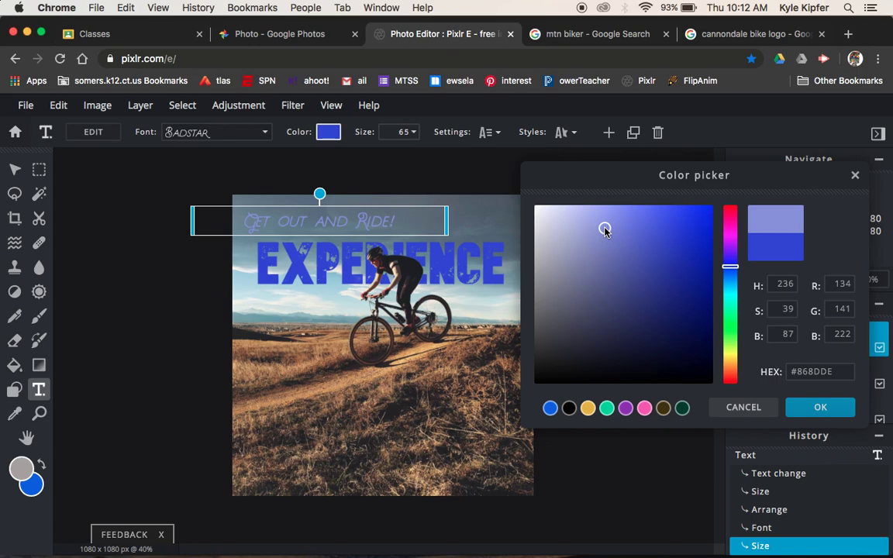
left_click(607, 408)
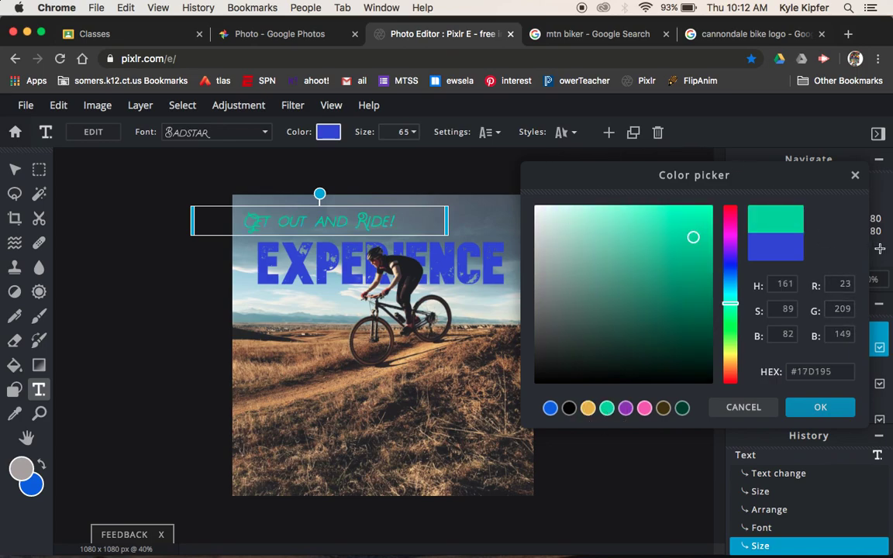
left_click(816, 405)
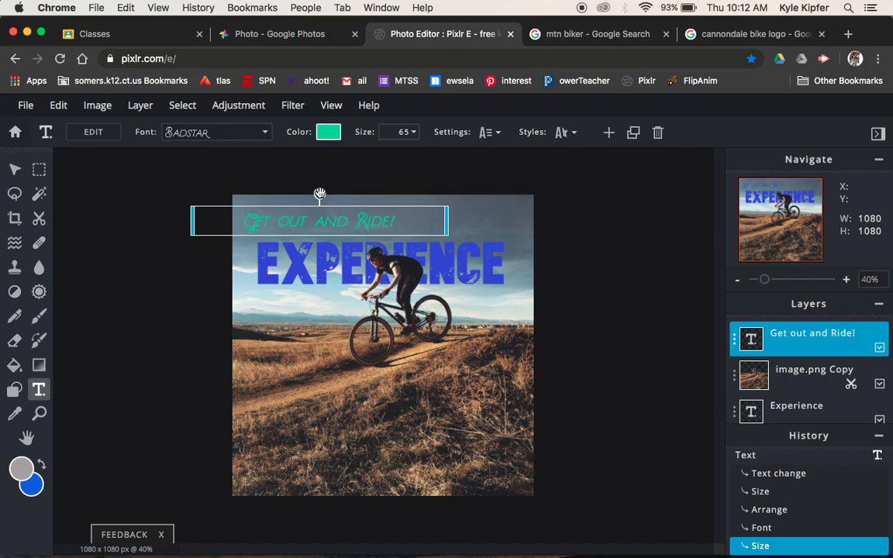
Step: Tilt the slogan counter-clockwise at an upward slant and nudge it slightly lower
left_click_drag(320, 194, 311, 186)
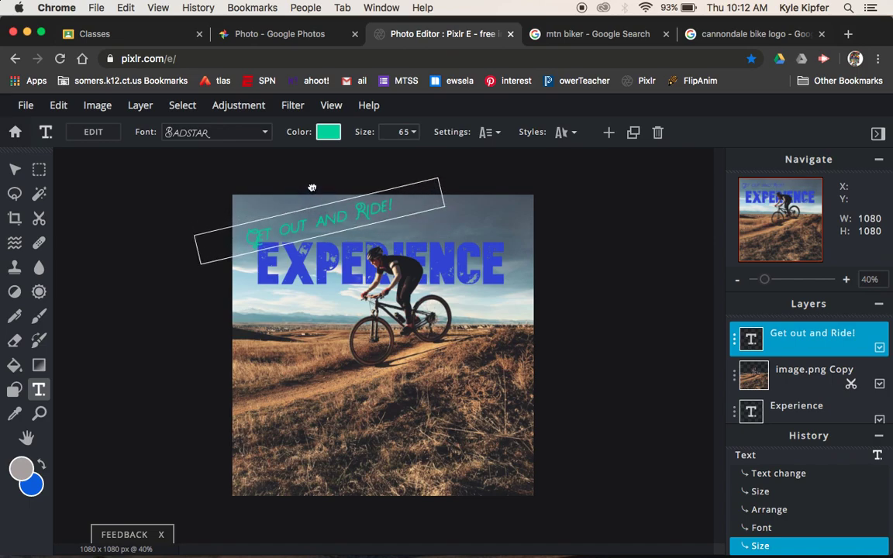
left_click_drag(311, 186, 311, 188)
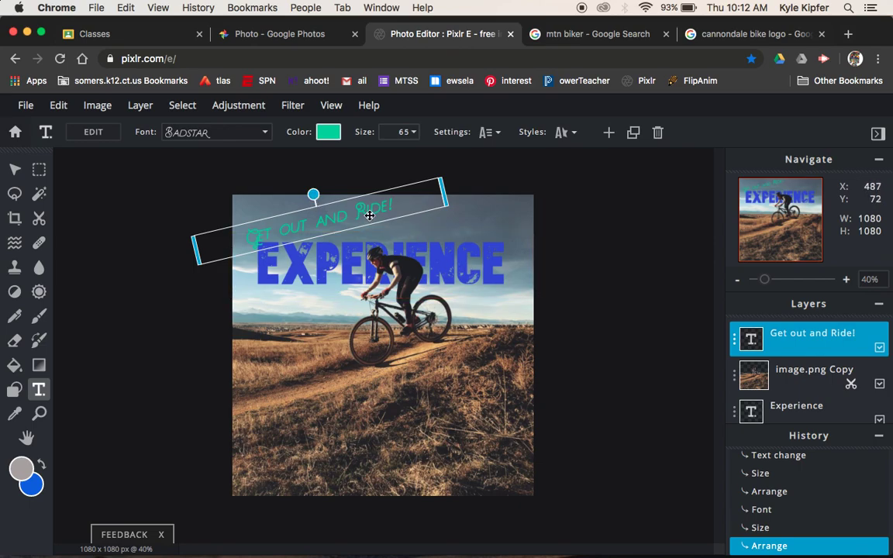
mouse_move(369, 207)
left_mouse_down()
mouse_move(371, 221)
mouse_move(364, 212)
left_mouse_up()
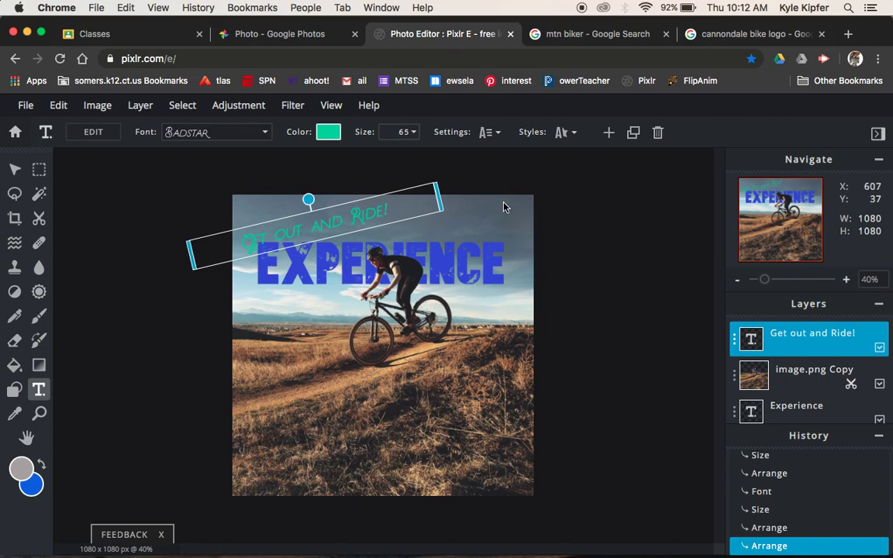
left_click(596, 247)
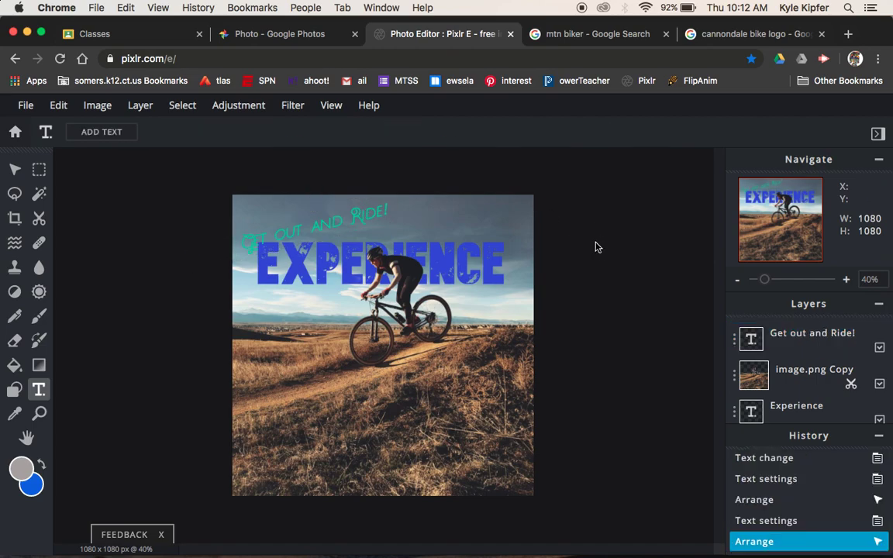
mouse_move(813, 341)
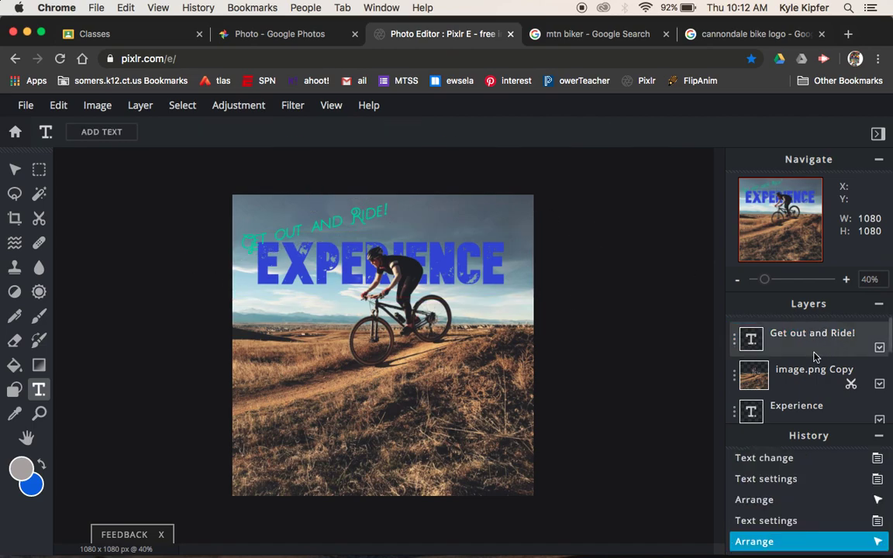
Step: Nudge the 'Get out and Ride!' layer up three arrow-key steps
scroll(814, 358, "down", 1)
scroll(815, 349, "up", 1)
scroll(801, 347, "down", 1)
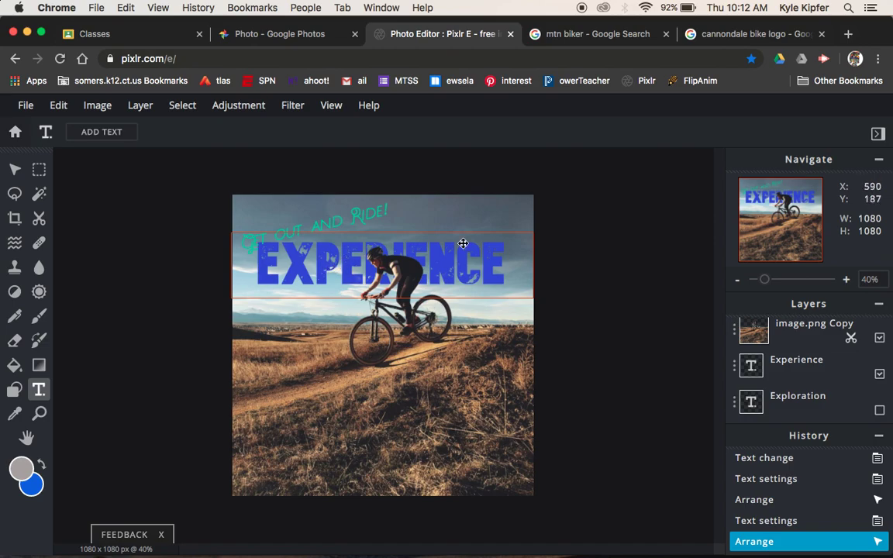
scroll(812, 357, "up", 1)
left_click(805, 332)
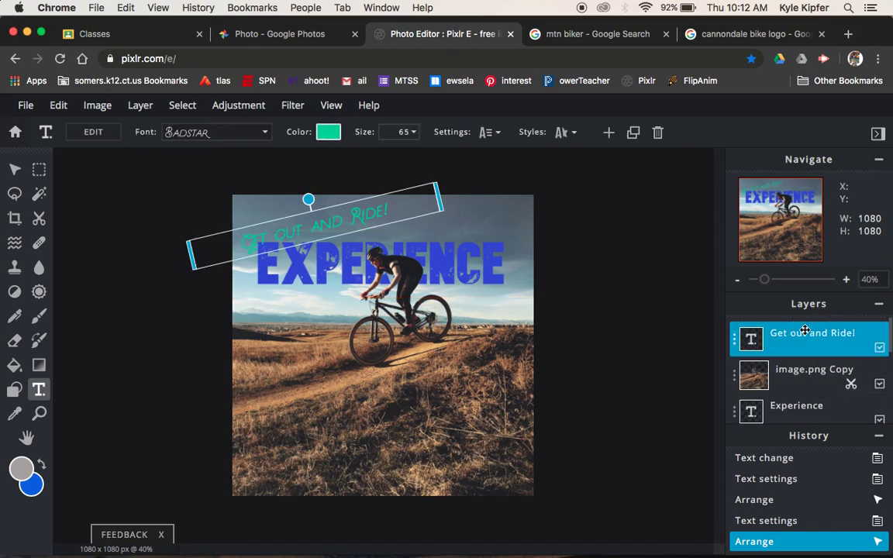
key("Up")
key("Up")
key("Up")
key("Up")
key("Up")
key("Up")
key("Up")
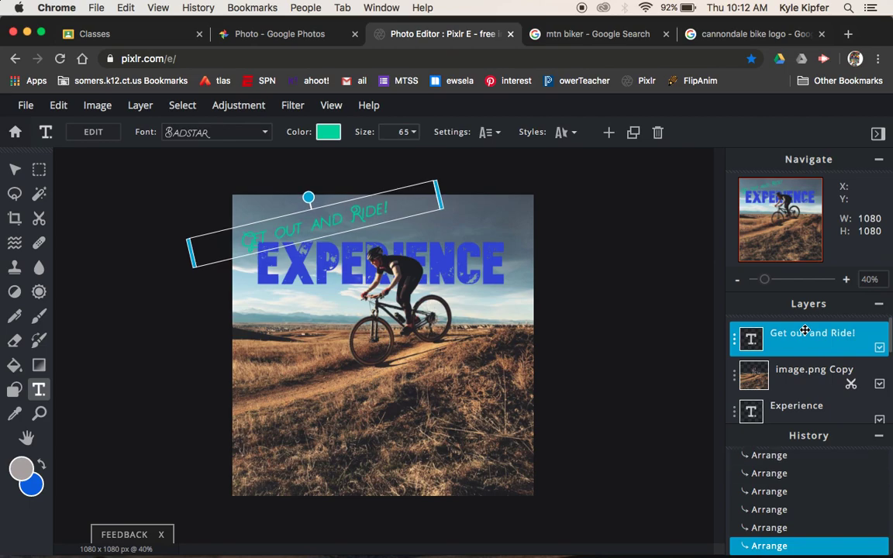
key("Up")
key("Up")
key("Up")
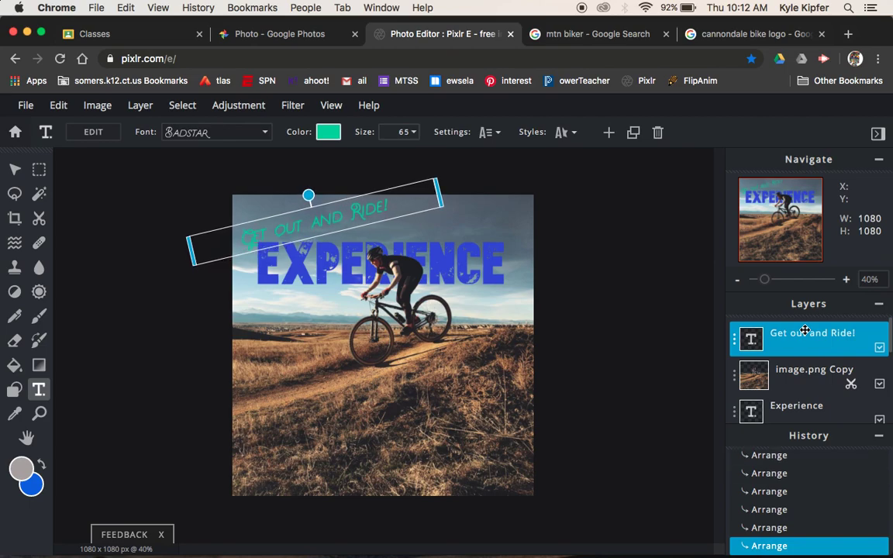
key("Up")
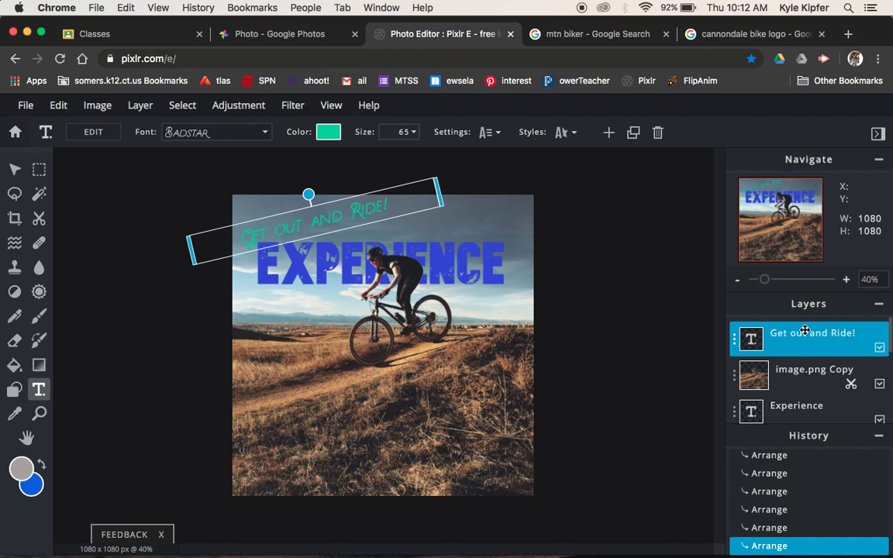
left_click(600, 277)
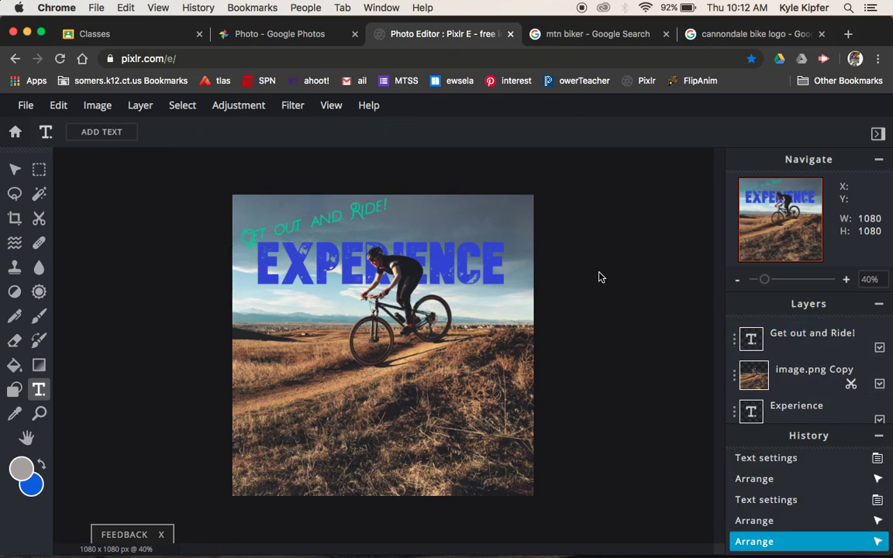
Step: Drag the slogan slightly lower so it sits just above EXPERIENCE
left_click(347, 218)
left_click_drag(347, 217, 347, 223)
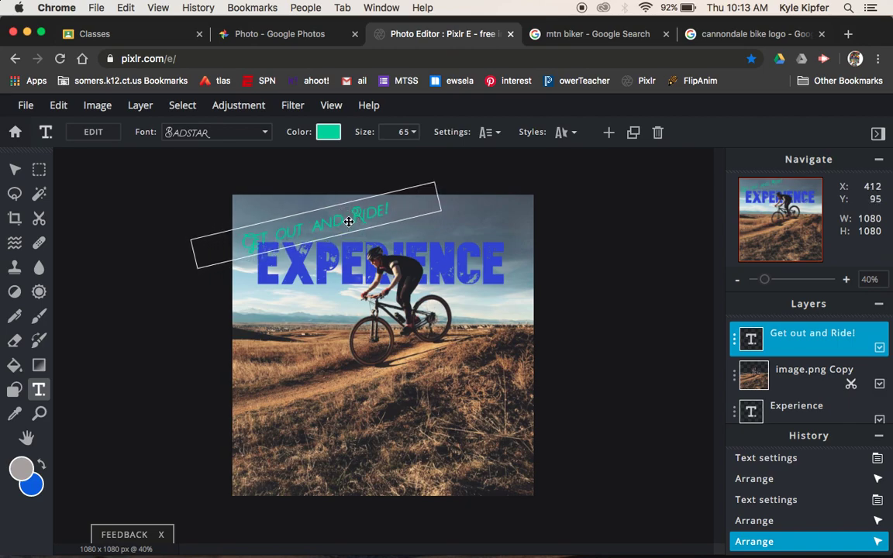
left_click(385, 174)
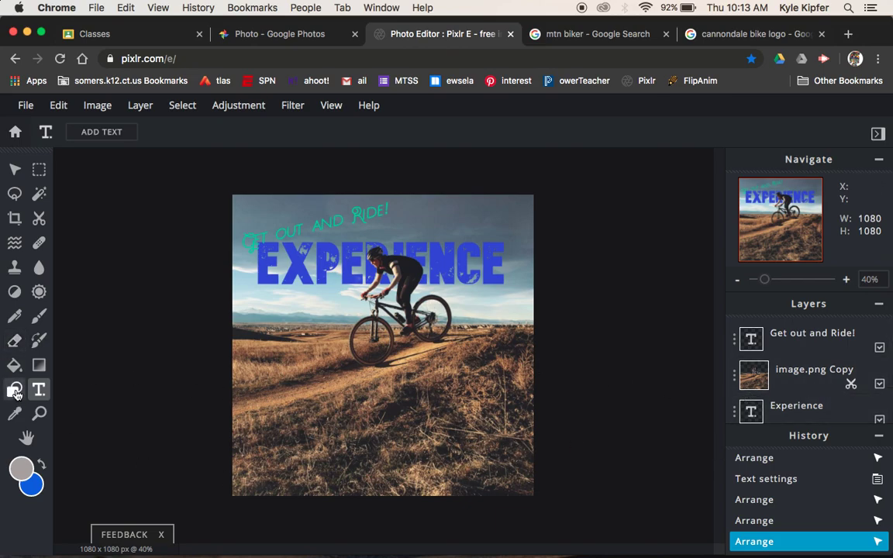
Step: With the Shape tool active, add an empty layer at the top of the stack
left_click(16, 392)
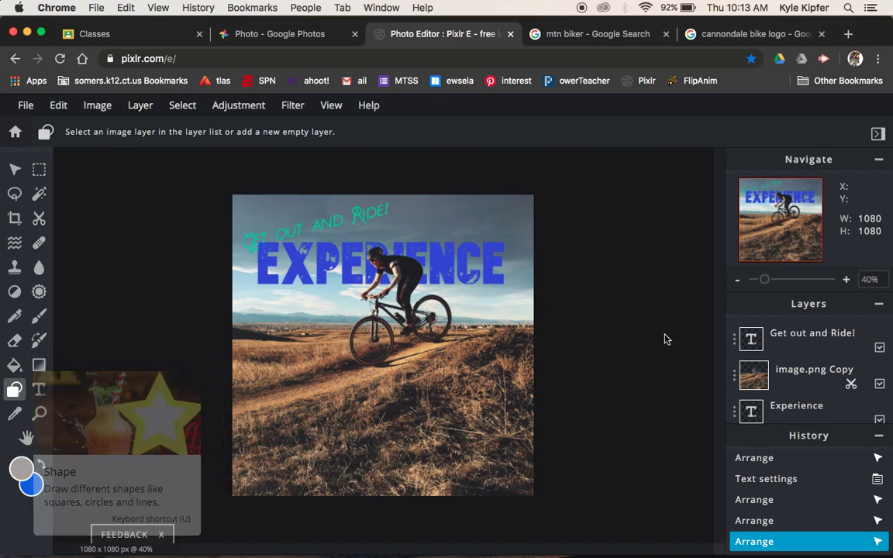
mouse_move(807, 376)
scroll(802, 388, "down", 3)
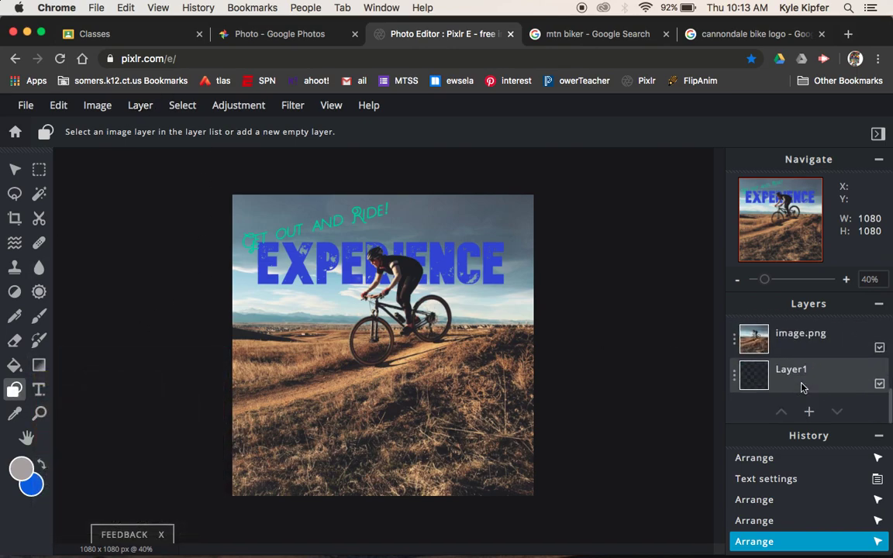
scroll(802, 388, "up", 5)
scroll(802, 387, "down", 3)
scroll(802, 380, "down", 3)
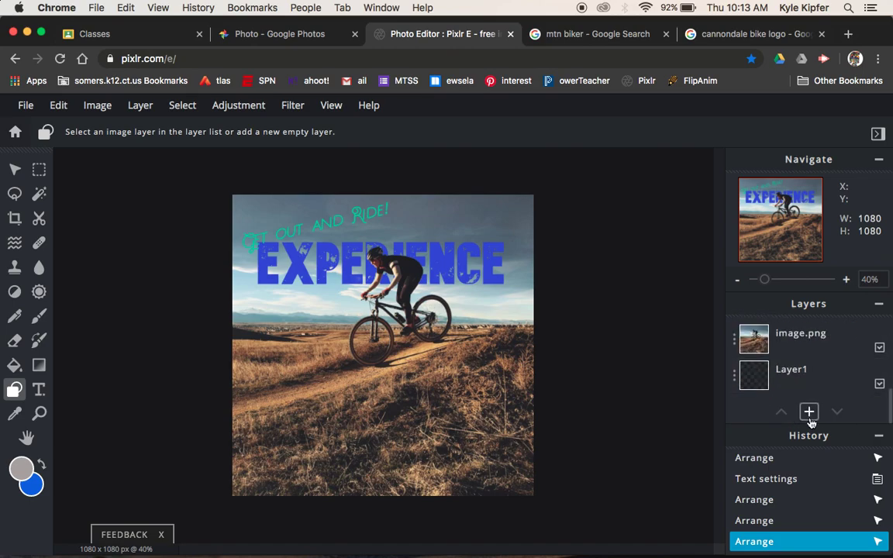
left_click(809, 412)
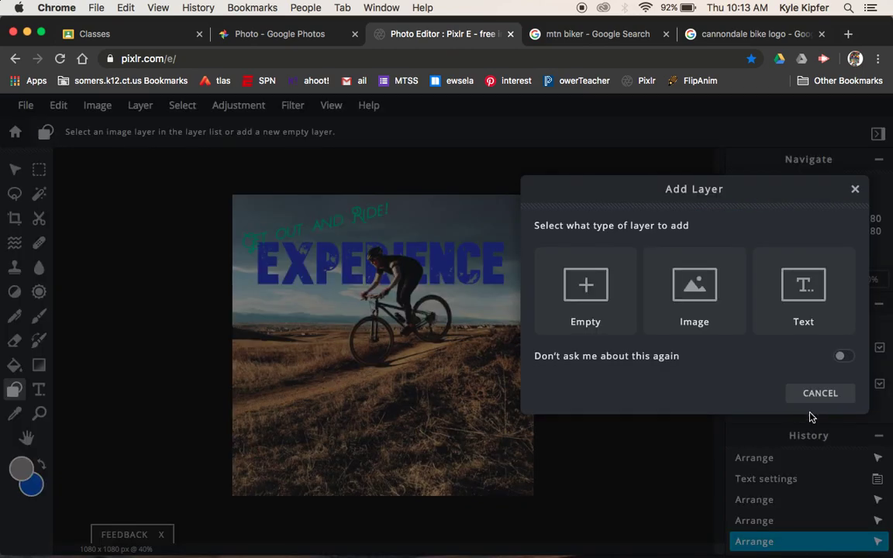
left_click(598, 300)
scroll(828, 380, "up", 5)
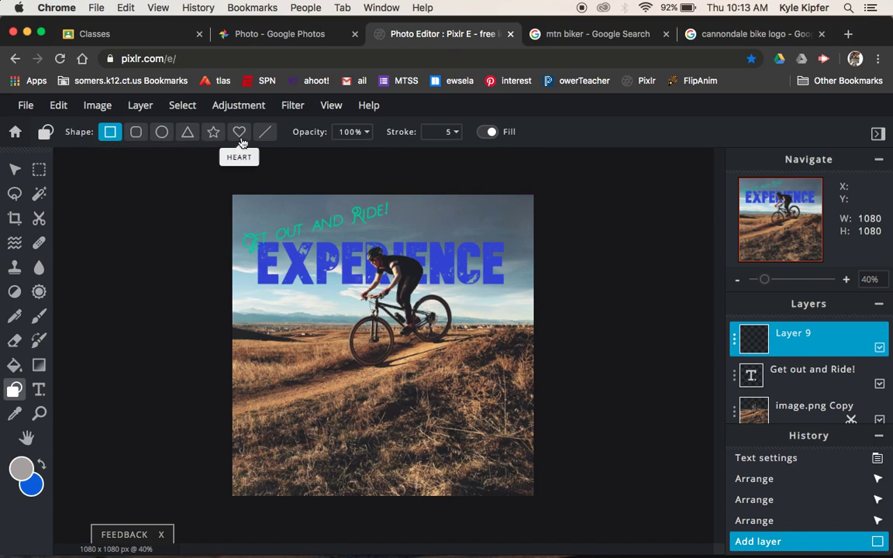
Step: Draw a blue triangle shape in the ad's bottom-right corner on the new layer
left_click(186, 136)
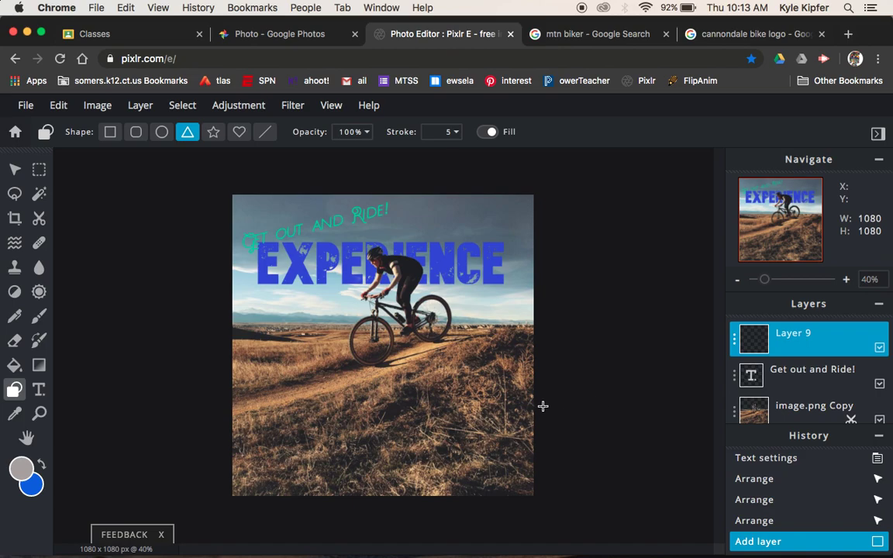
mouse_move(533, 412)
left_mouse_down()
mouse_move(384, 464)
mouse_move(399, 465)
left_mouse_up()
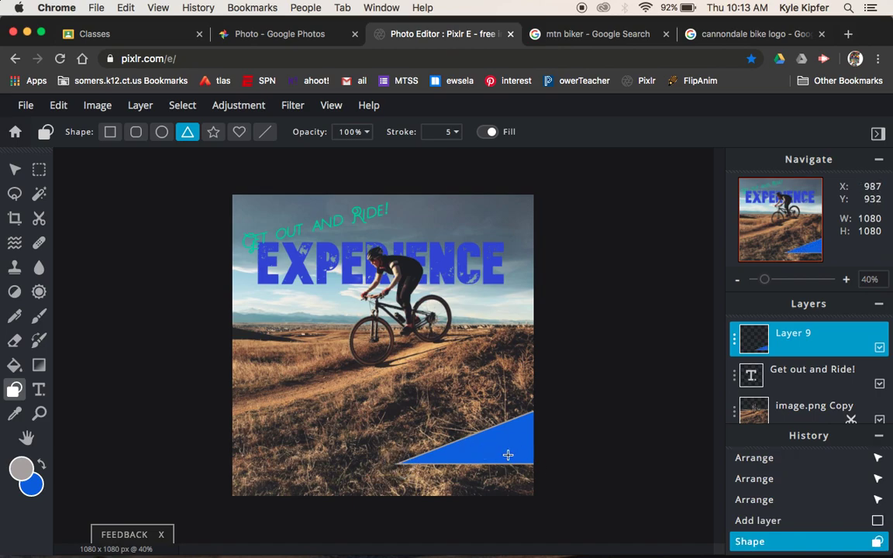
left_click(14, 170)
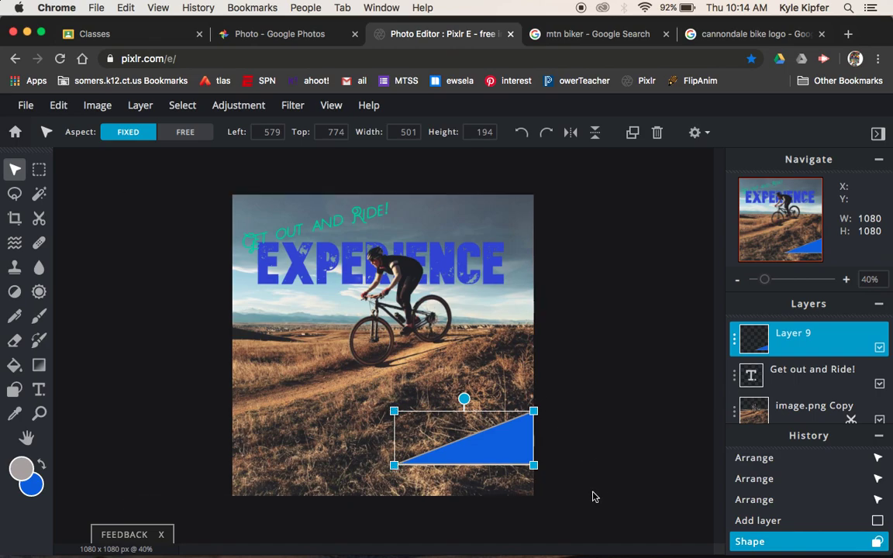
left_click(618, 376)
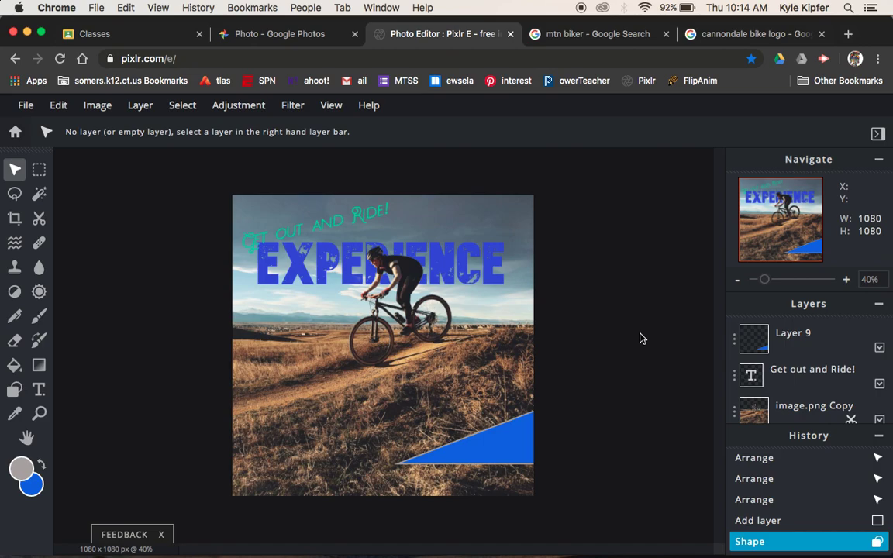
left_click(32, 486)
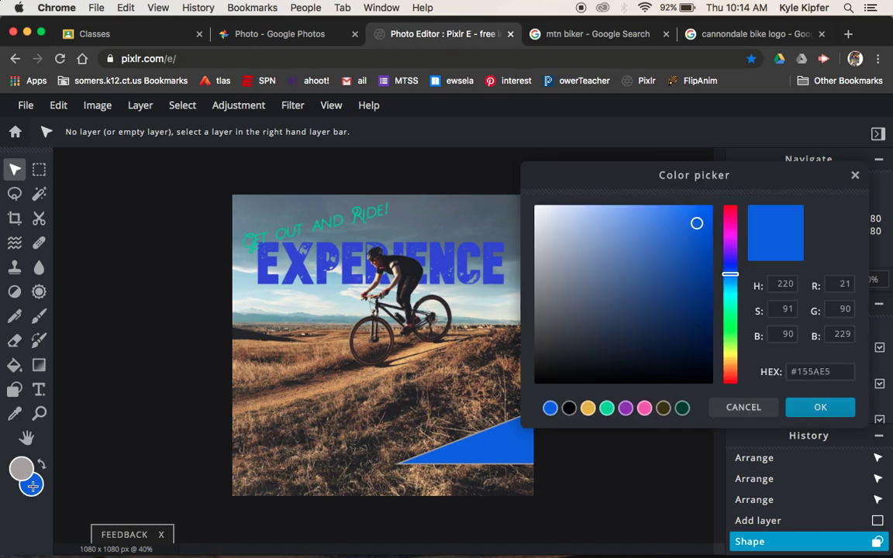
left_click(772, 411)
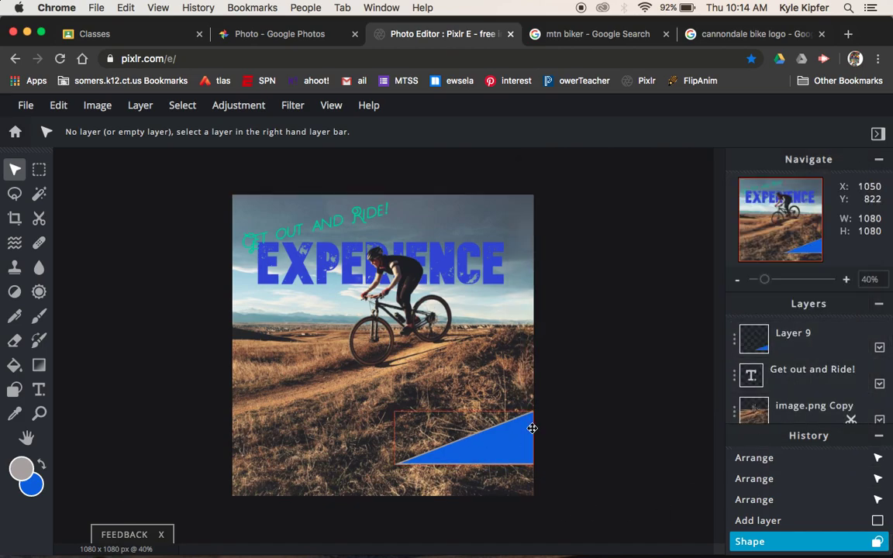
Step: Copy the Cannondale logo image from the Google Images results and return to Pixlr E
left_click(750, 35)
mouse_move(702, 341)
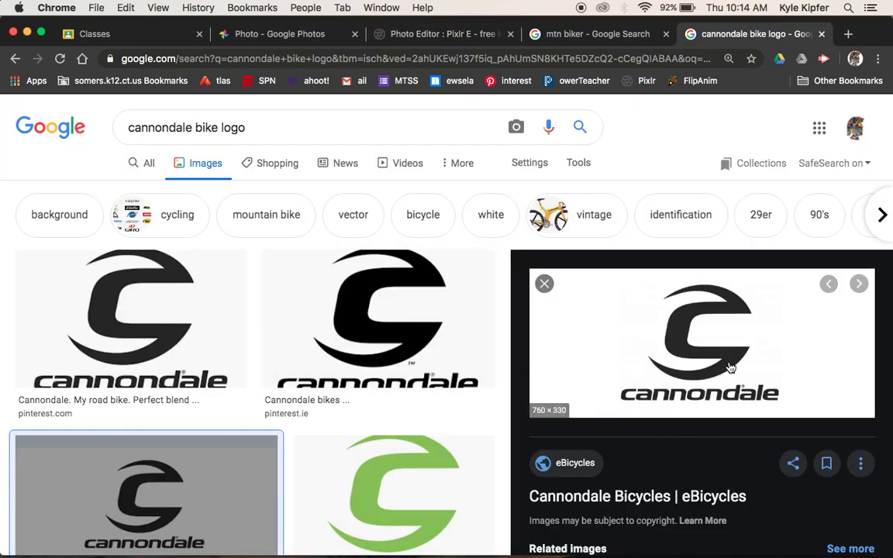
right_click(697, 332)
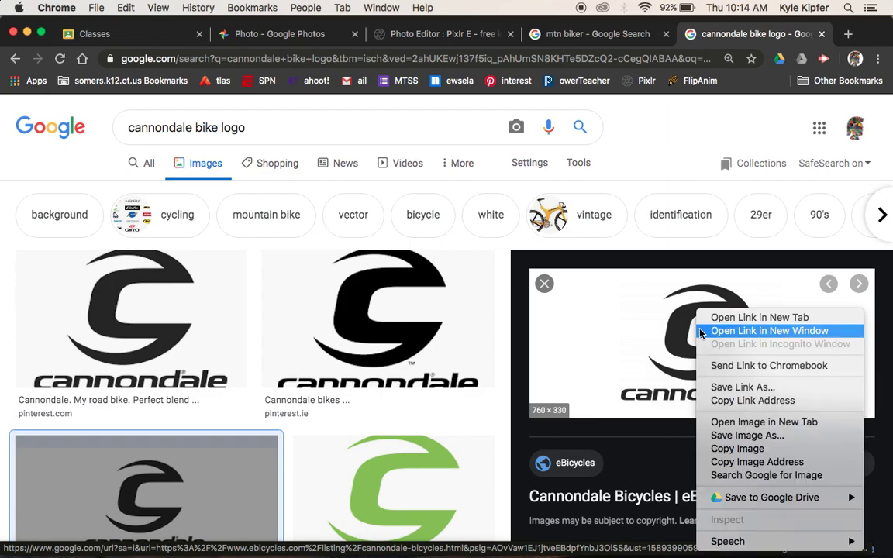
left_click(738, 449)
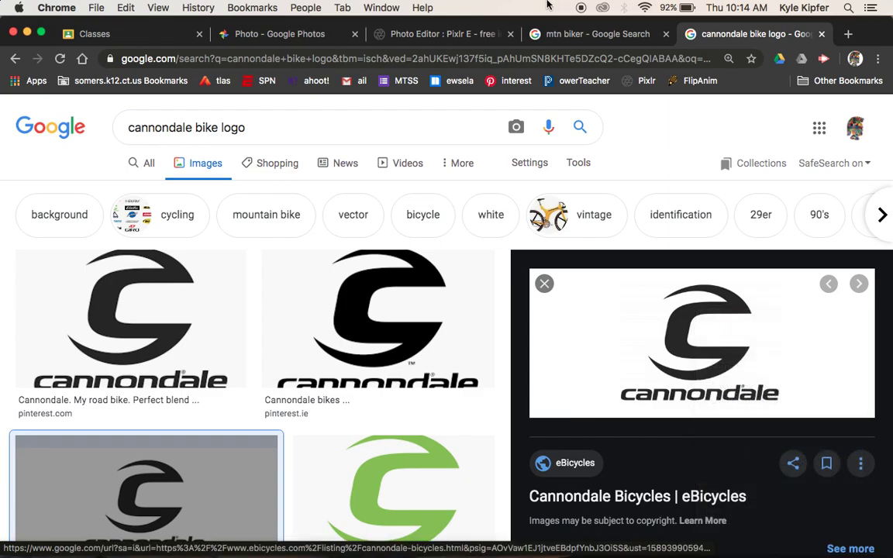
left_click(454, 34)
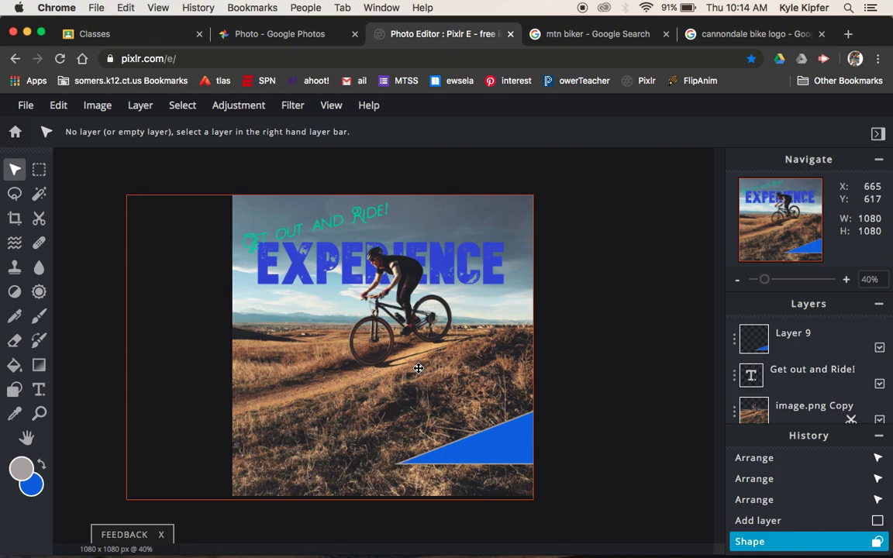
Step: Paste the Cannondale logo onto the grass and delete its white background with Wand Select
key("super+v")
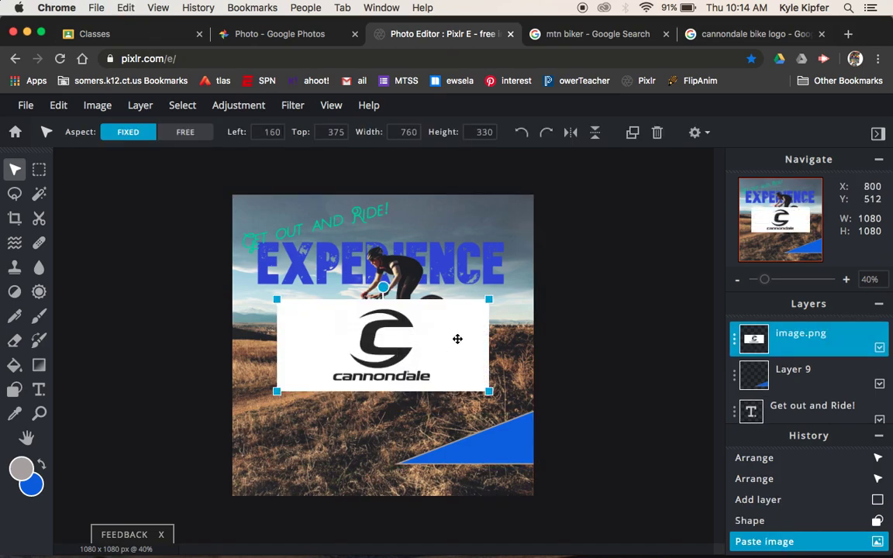
left_click_drag(419, 342, 428, 398)
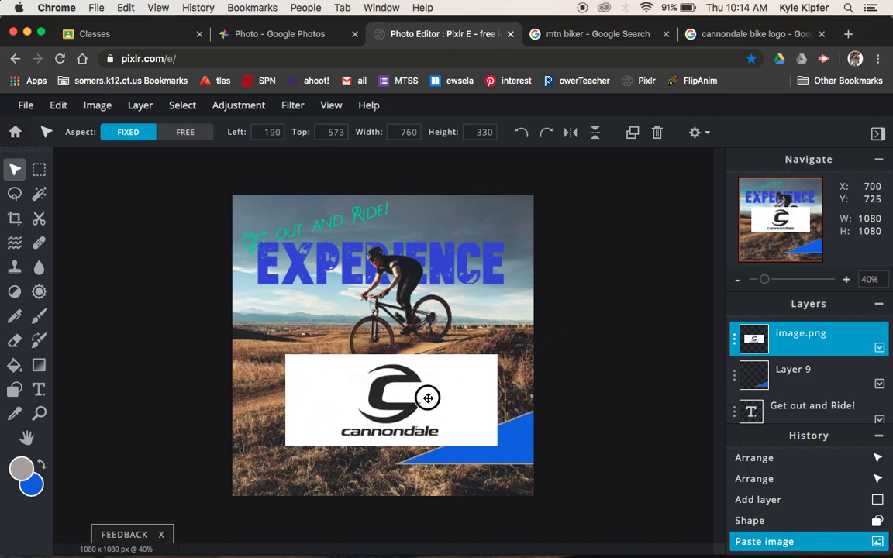
left_click(35, 194)
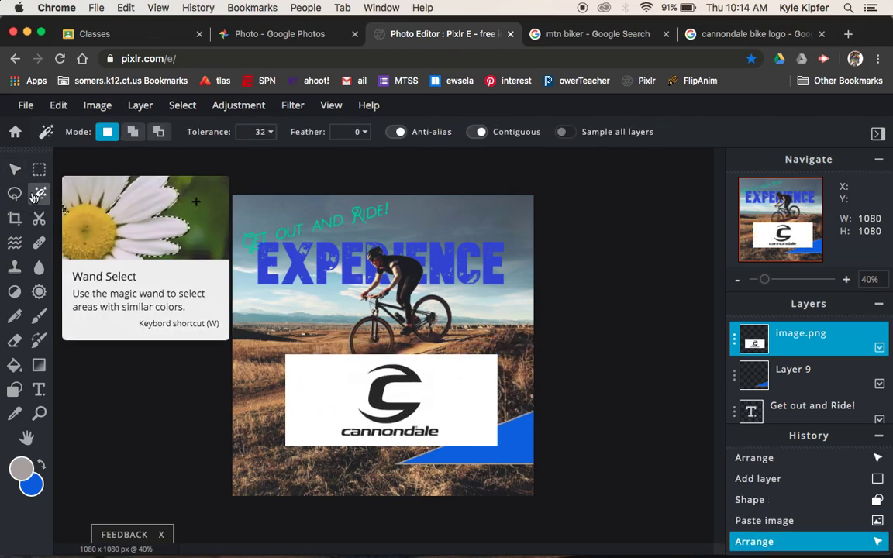
left_click(304, 380)
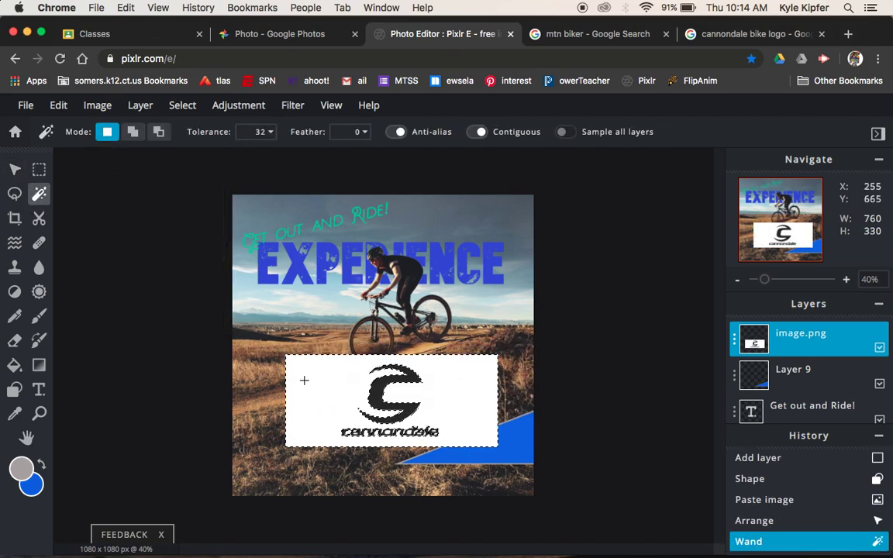
key("Delete")
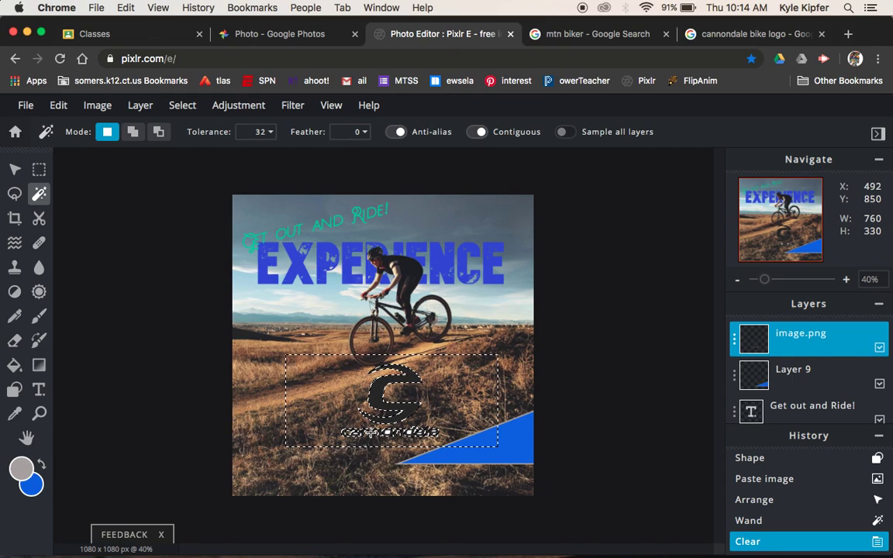
key("ctrl+d")
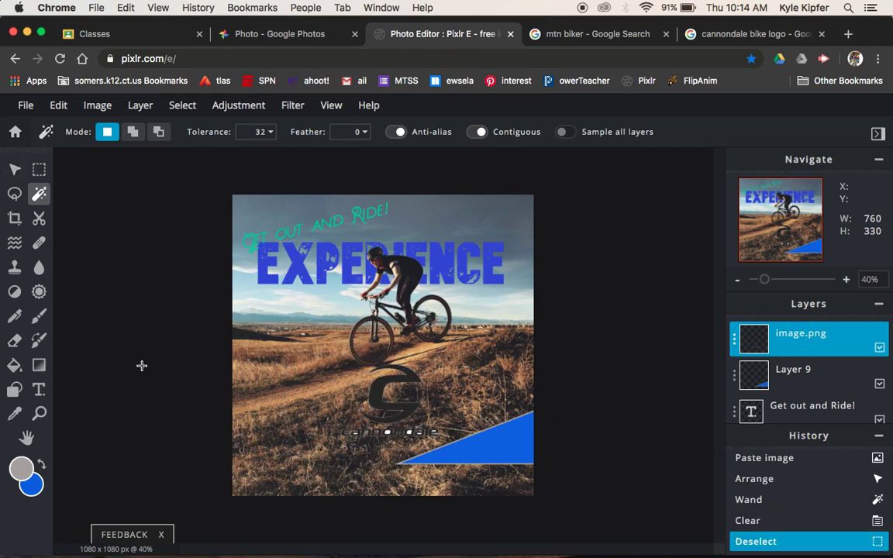
Step: Zoom in on the logo and erase the white inside the first cannondale letters
left_click(38, 413)
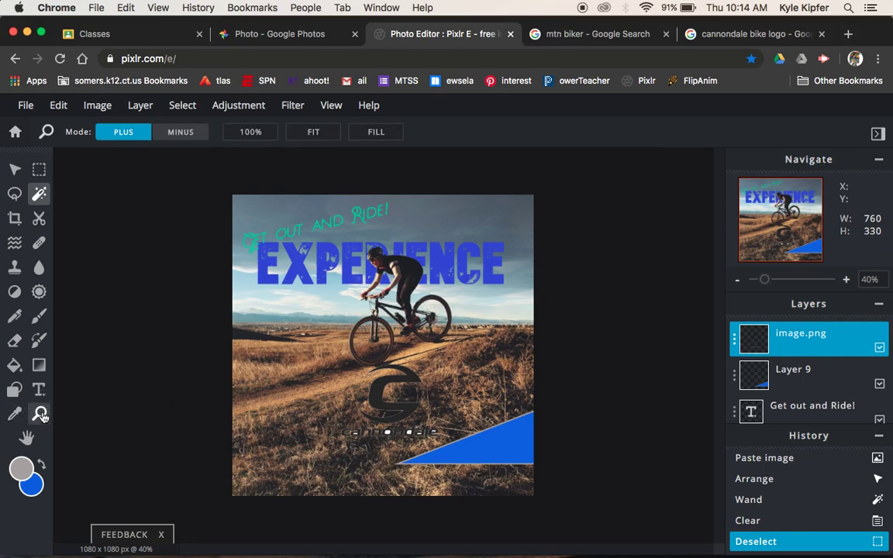
left_click(397, 439)
left_click(401, 465)
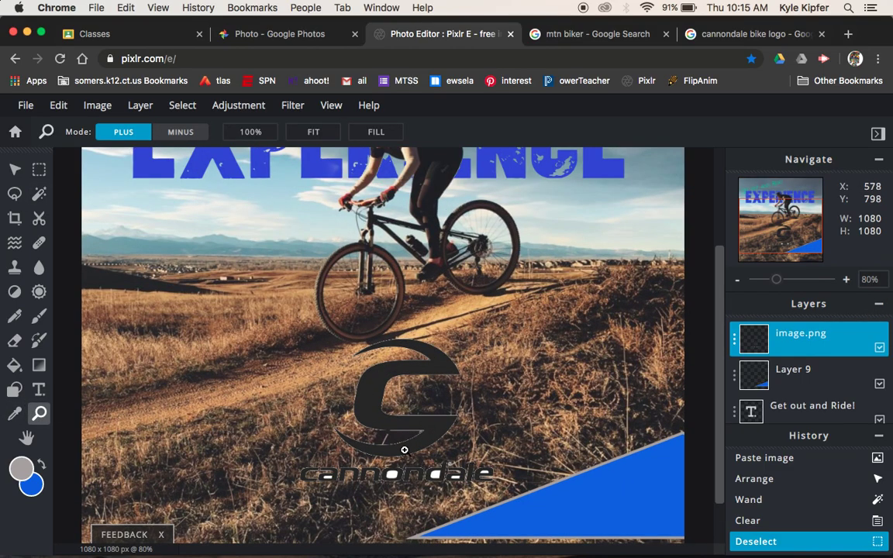
left_click(398, 482)
left_click(402, 488)
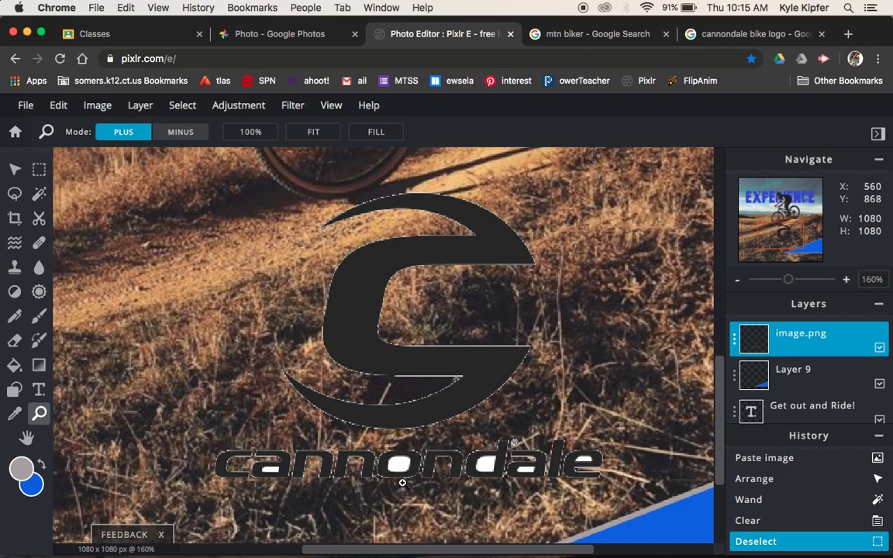
left_click(37, 196)
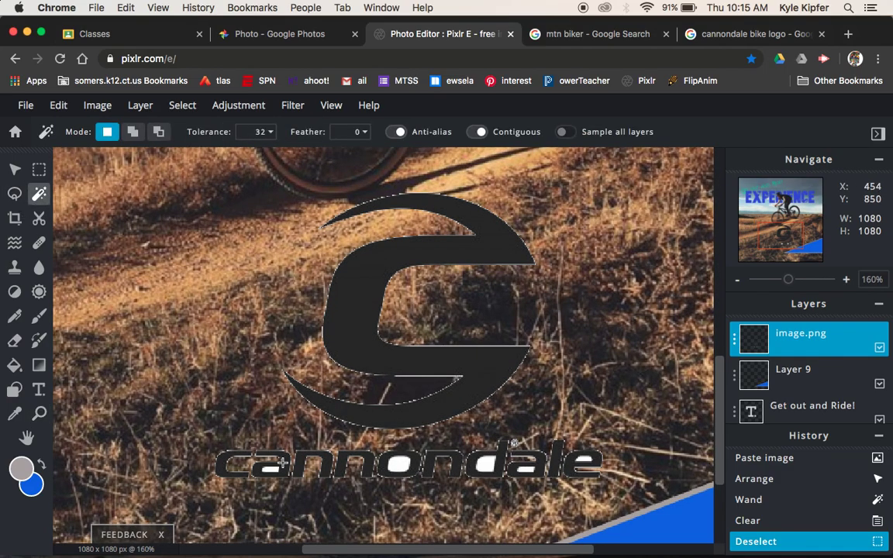
left_click(271, 470)
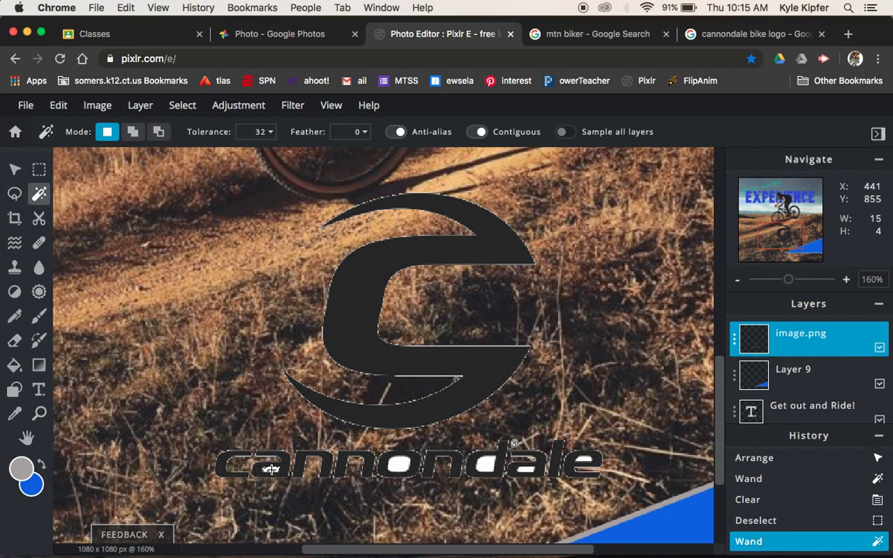
key("Delete")
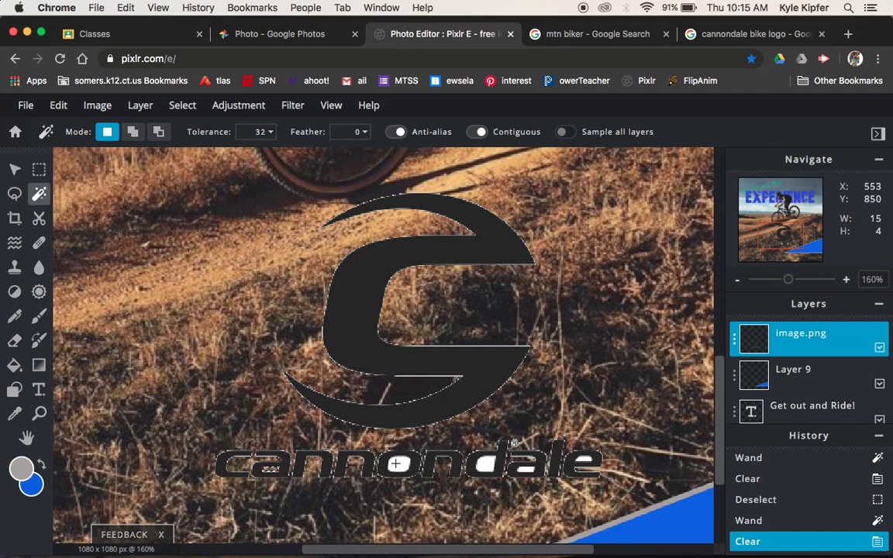
left_click(395, 463)
key("Delete")
Step: Erase the white inside the remaining letters through the final e, then deselect
left_click(482, 467)
key("Delete")
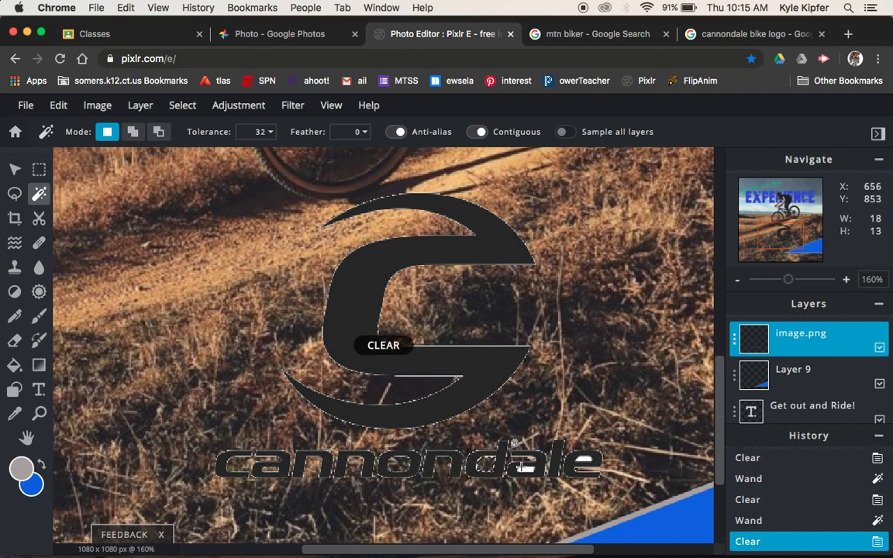
left_click(527, 470)
key("Delete")
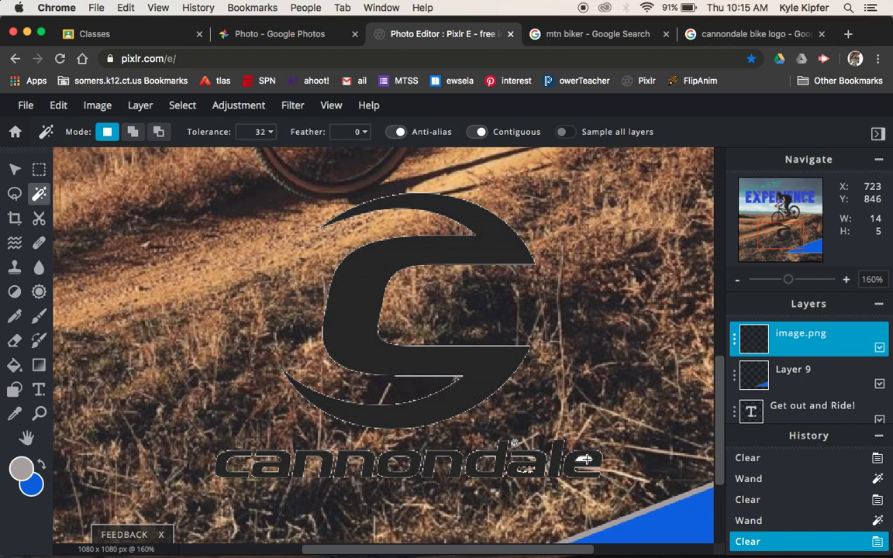
left_click(584, 460)
key("Delete")
key("ctrl+d")
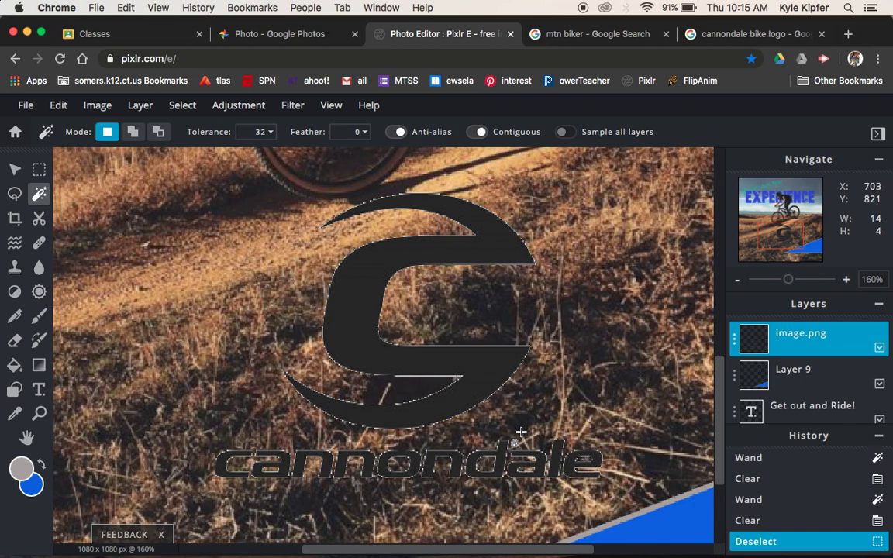
left_click(738, 279)
left_click(738, 280)
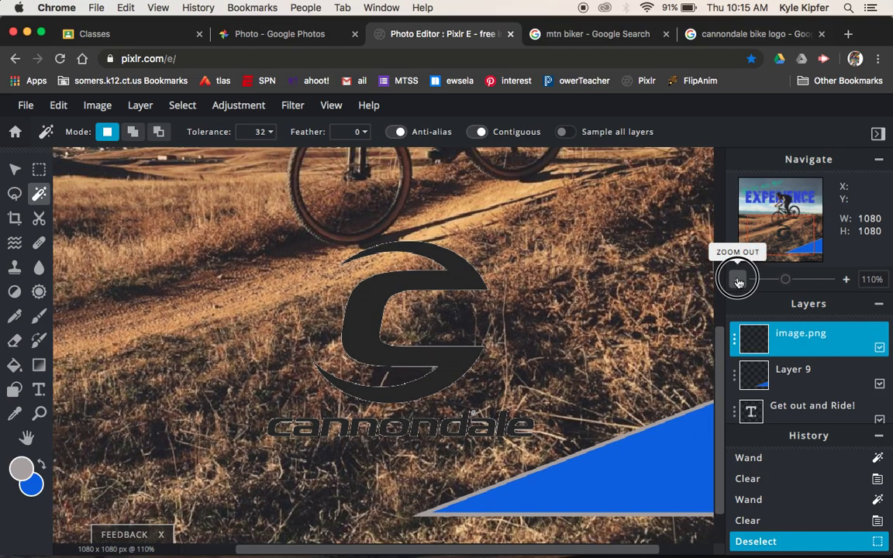
left_click(737, 280)
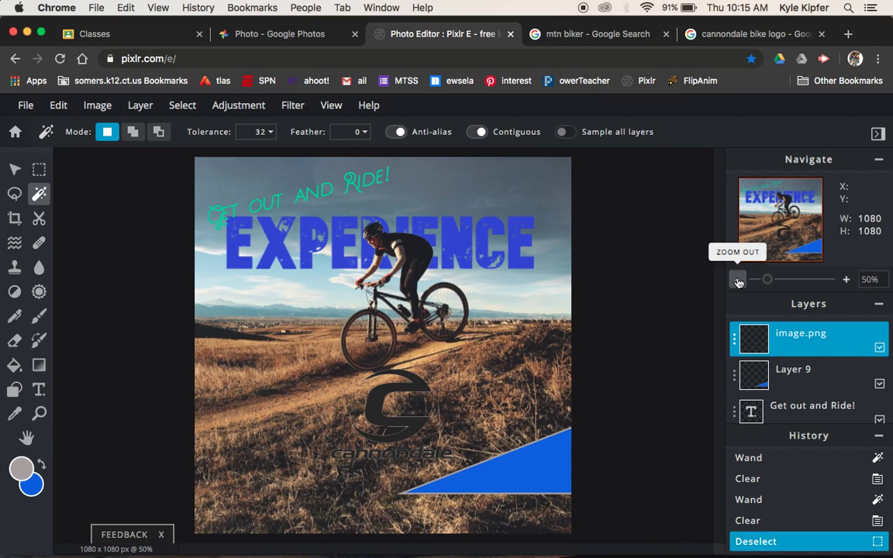
Step: Drag the Cannondale logo onto the blue triangle in the ad's lower-right corner
left_click(15, 169)
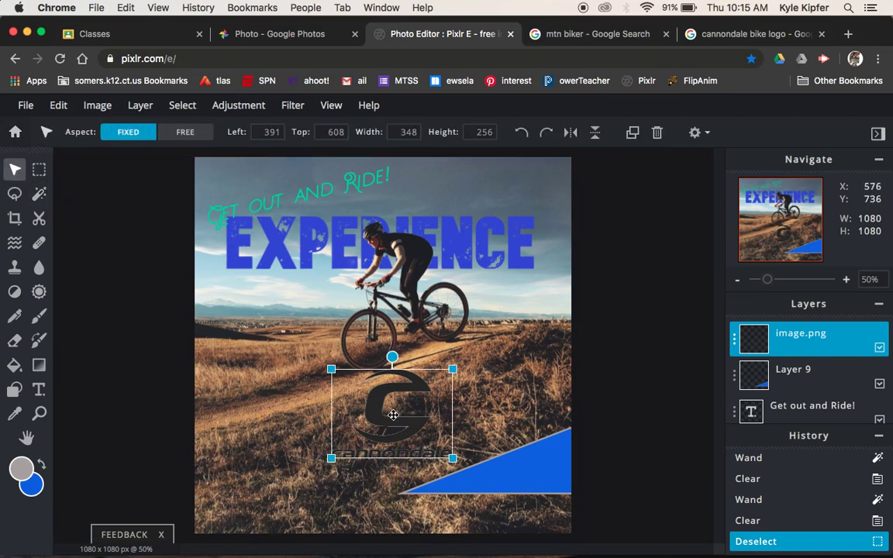
left_click_drag(363, 408, 487, 440)
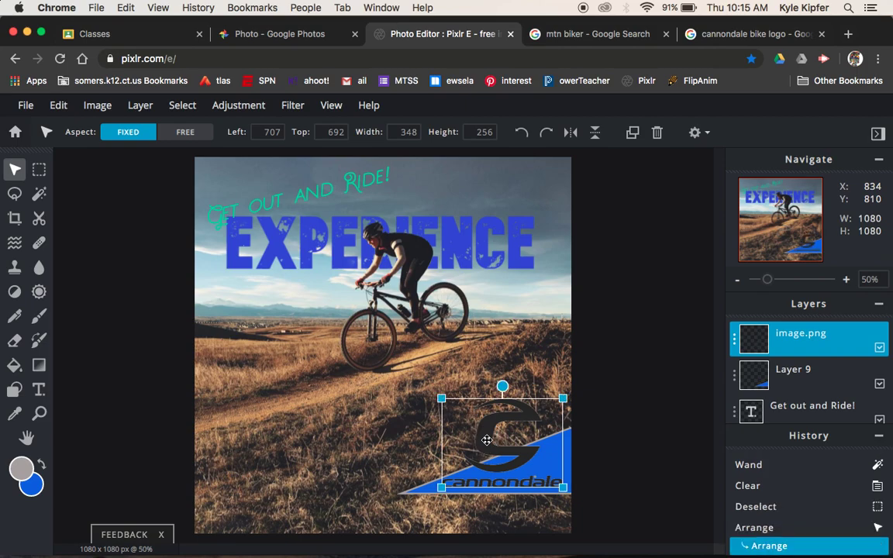
left_click(638, 409)
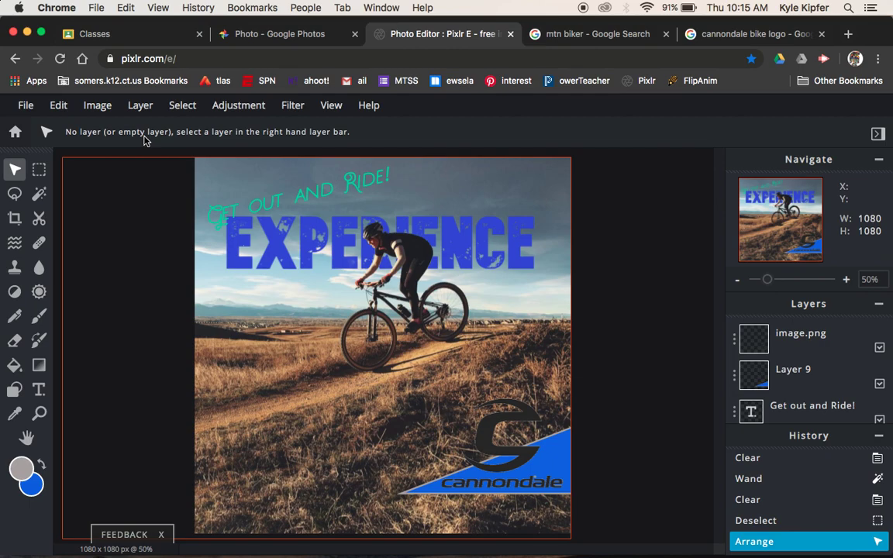
left_click(738, 279)
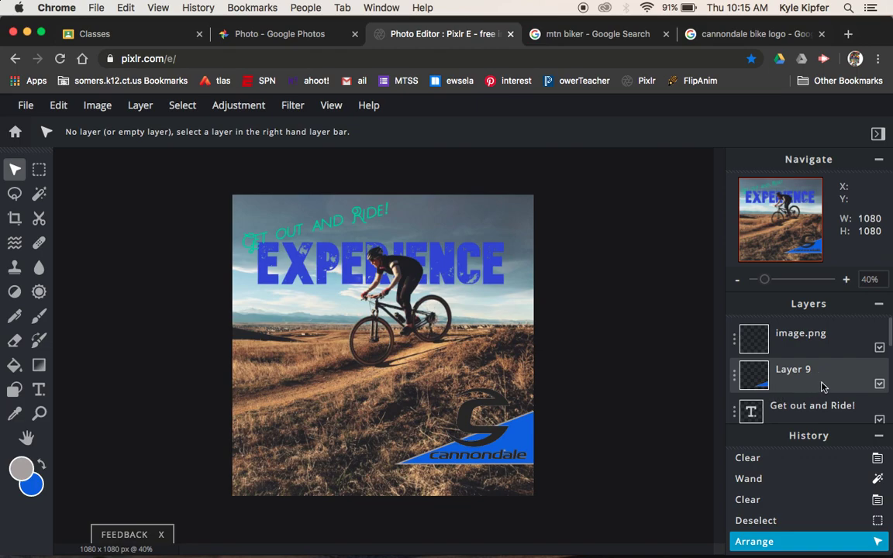
scroll(824, 385, "down", 2)
scroll(825, 386, "down", 2)
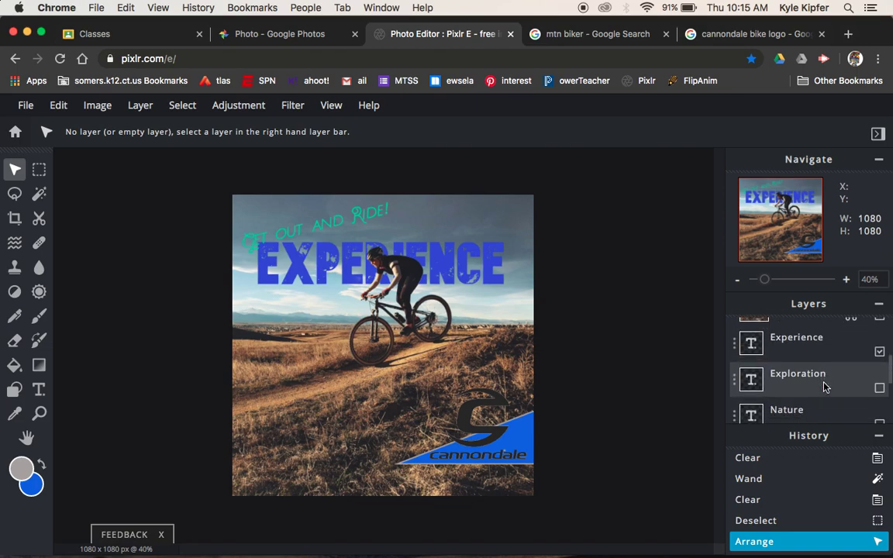
scroll(825, 386, "down", 1)
scroll(824, 385, "down", 1)
scroll(824, 385, "up", 1)
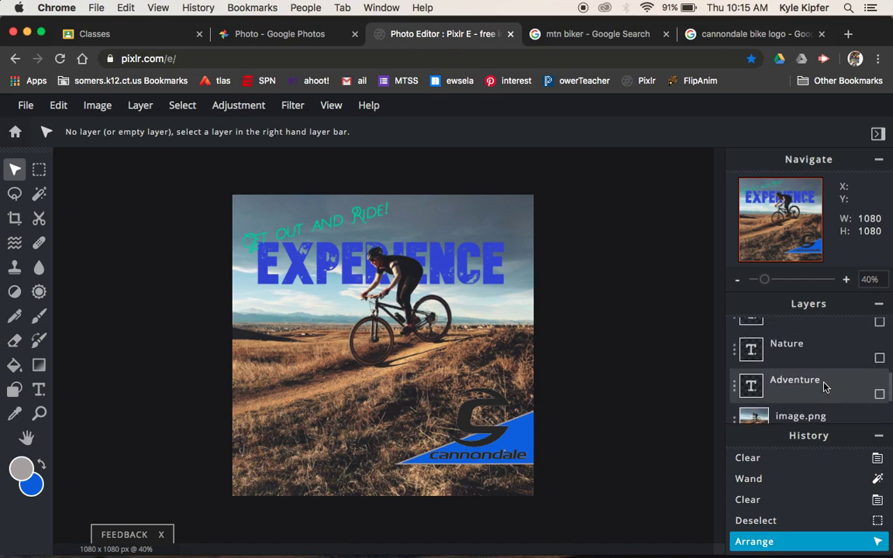
scroll(824, 385, "up", 1)
scroll(824, 385, "up", 1)
scroll(824, 386, "up", 1)
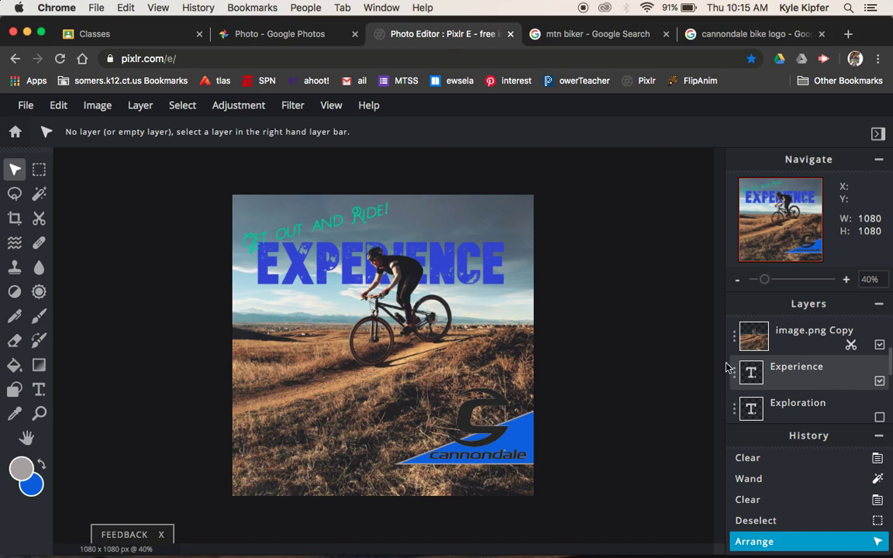
Step: Save the Experience ad as the high-quality JPG adGIF1
left_click(25, 107)
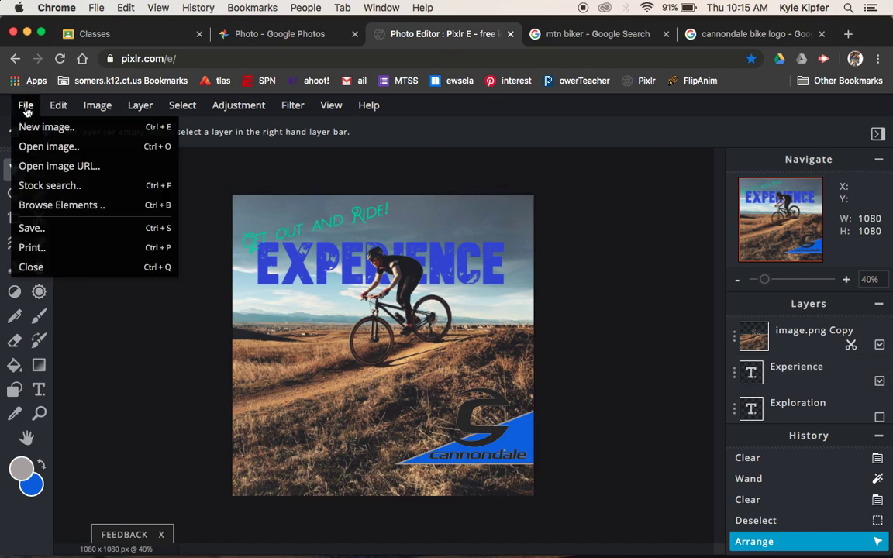
left_click(58, 230)
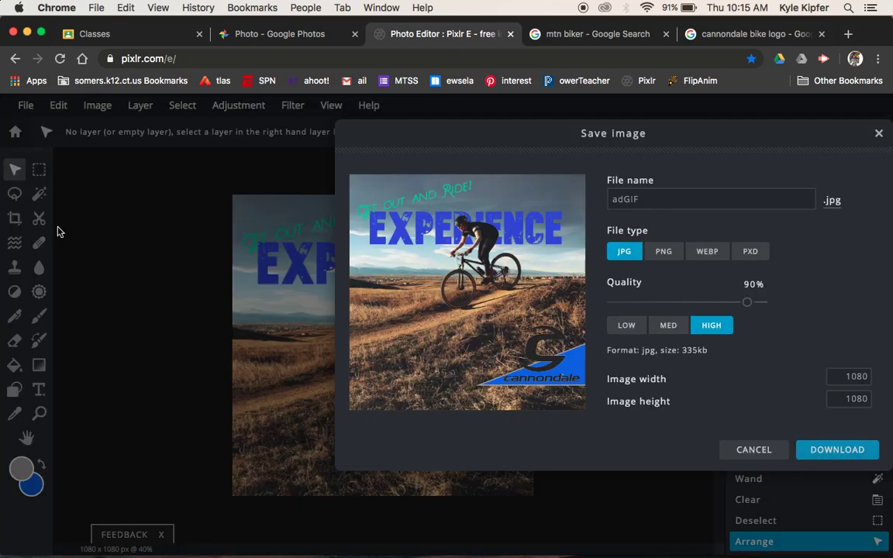
left_click(648, 199)
type("1")
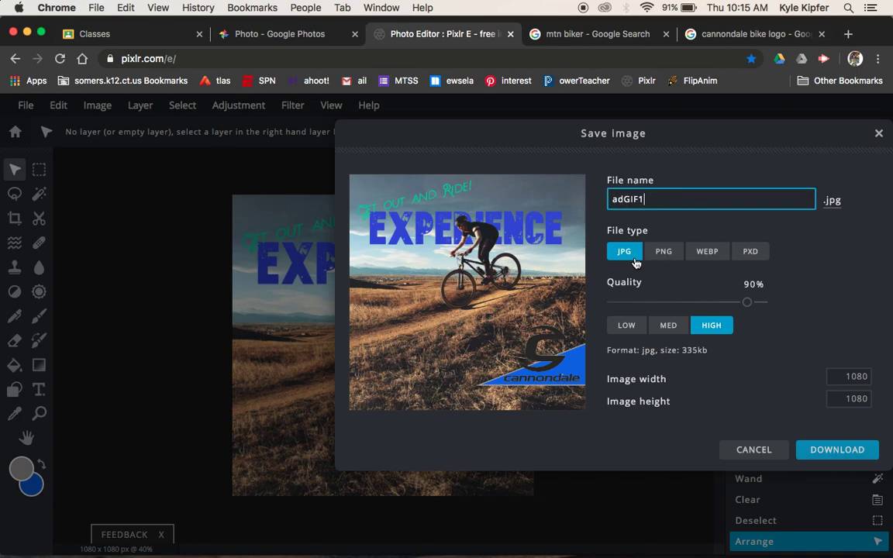
left_click(841, 449)
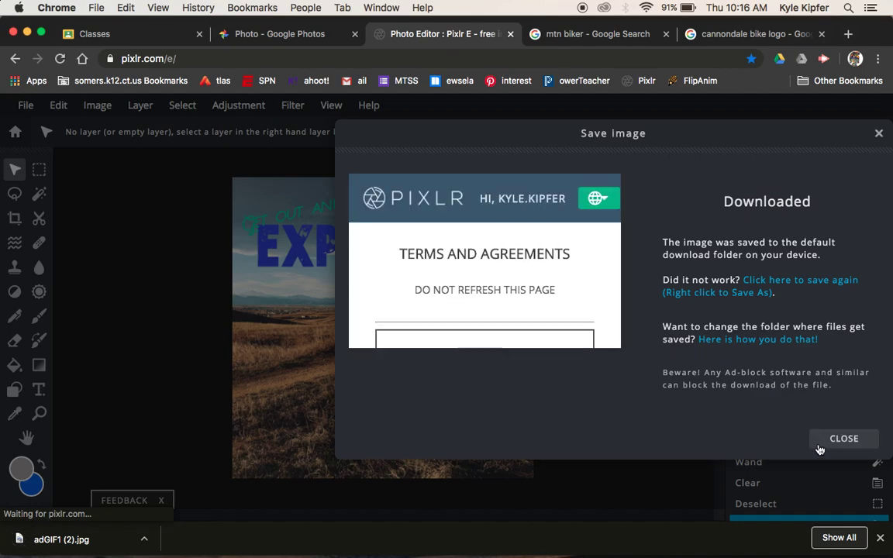
Step: Hide the Experience headline layer and show the Exploration one instead
left_click(831, 440)
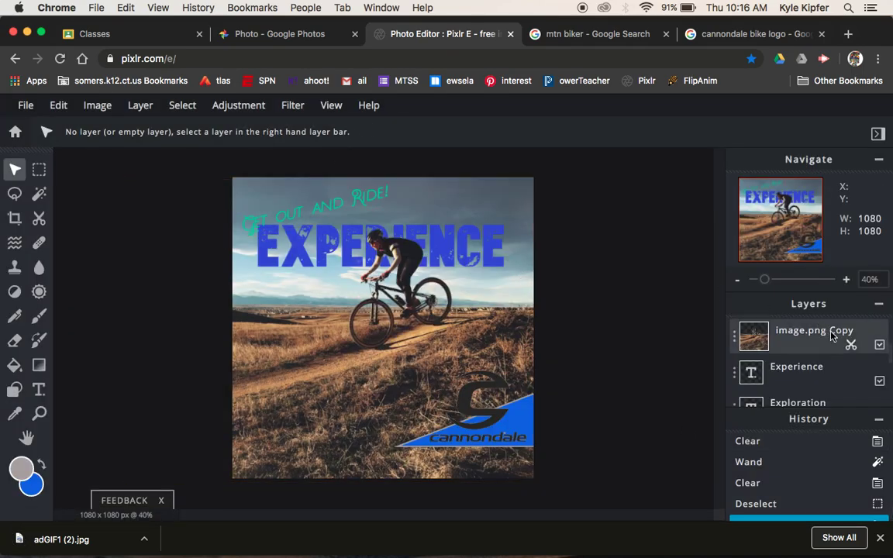
left_click(879, 382)
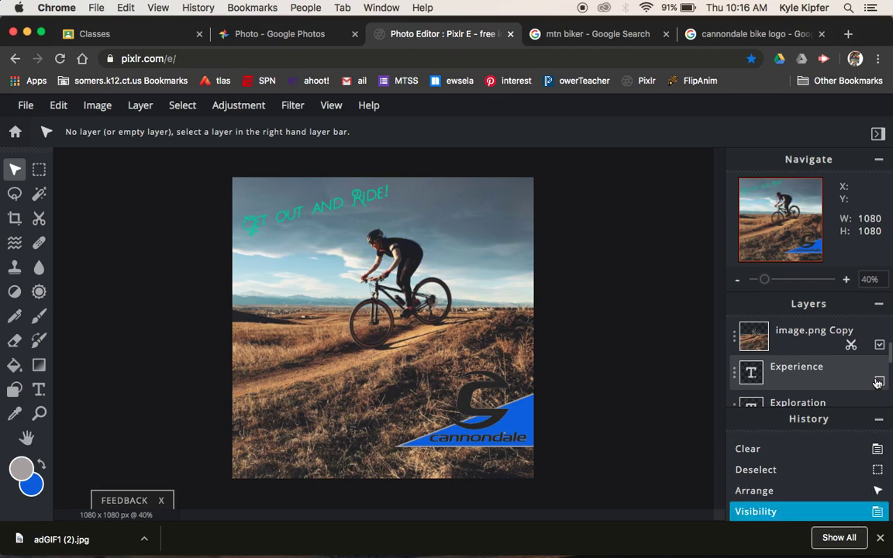
scroll(834, 376, "down", 1)
scroll(834, 376, "down", 1)
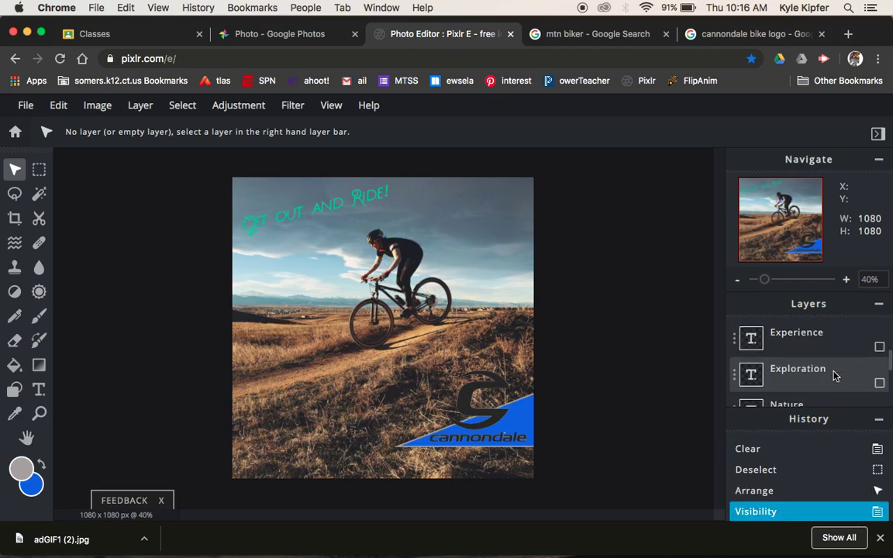
left_click(880, 383)
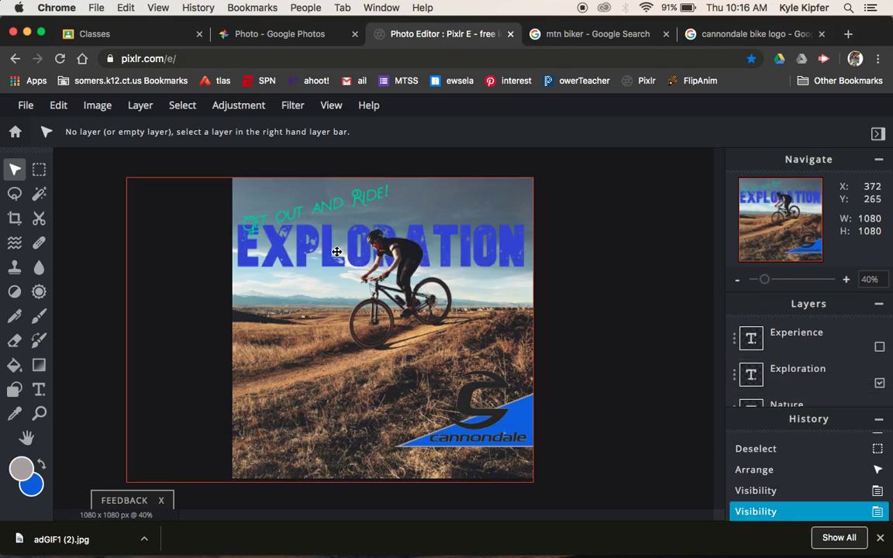
Step: Save the Exploration version as the JPG adGIF2
left_click(35, 109)
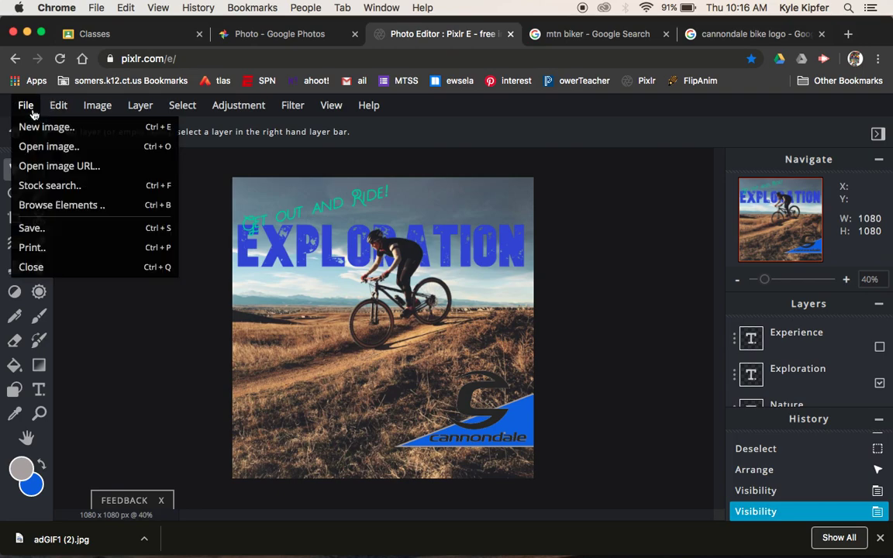
left_click(68, 227)
left_click(652, 178)
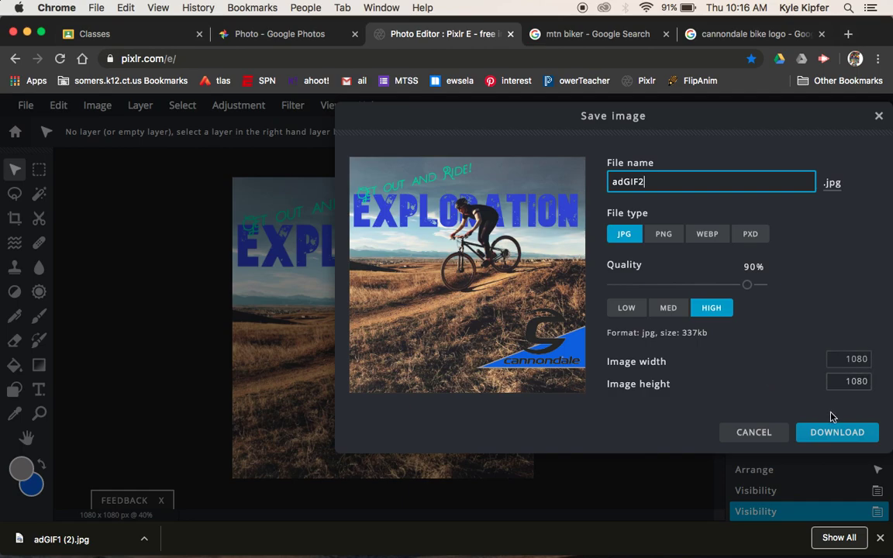
left_click(844, 441)
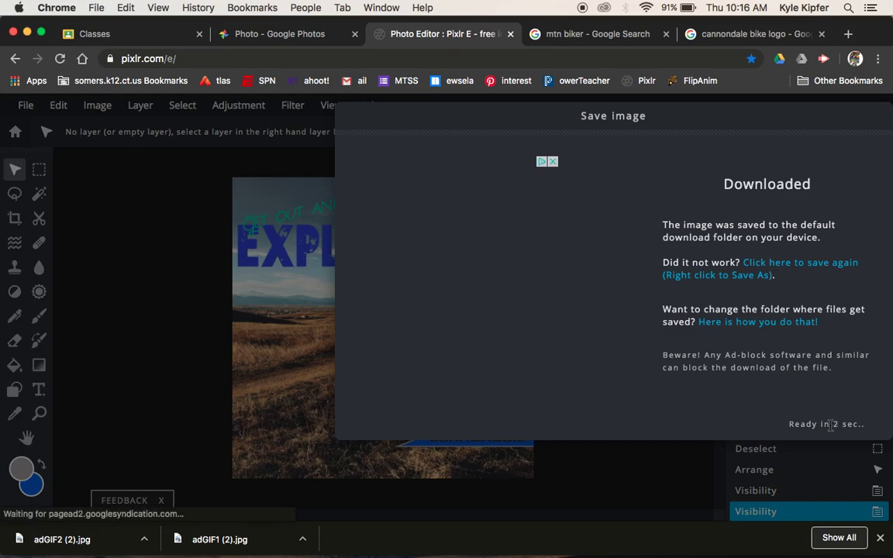
Step: Swap the headline to Nature and save that version as the JPG adGIF3
left_click(824, 429)
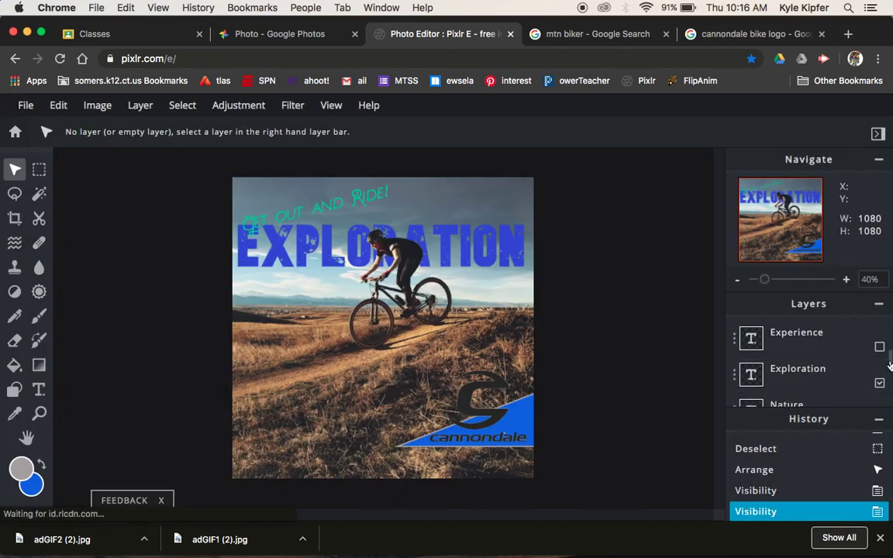
left_click(879, 385)
scroll(820, 352, "down", 2)
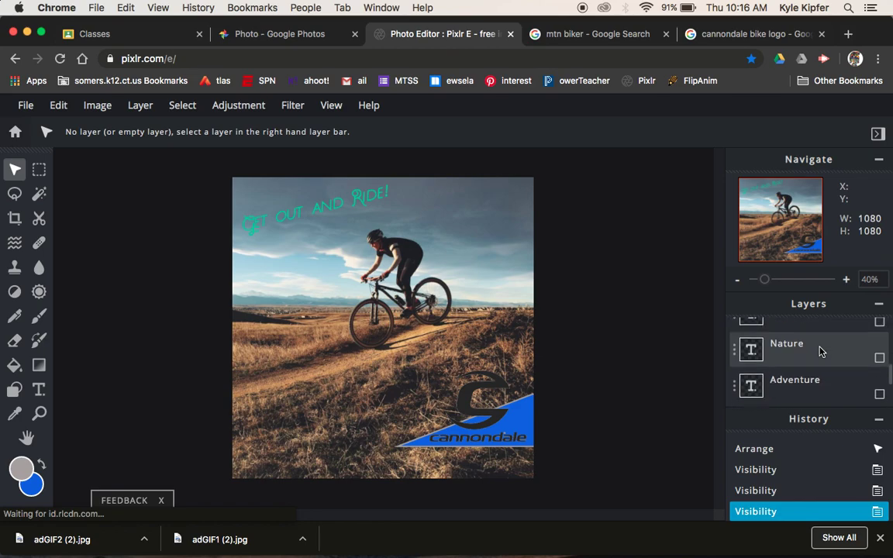
left_click(878, 358)
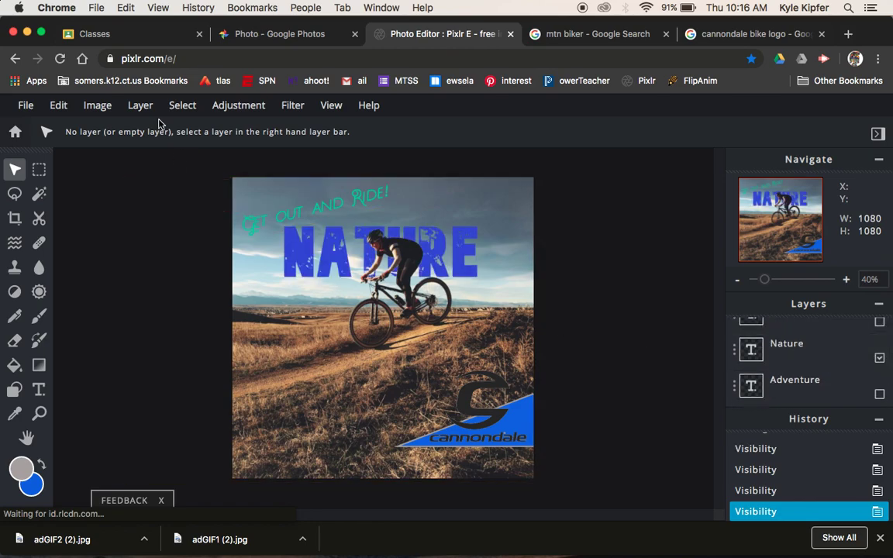
left_click(39, 109)
left_click(76, 228)
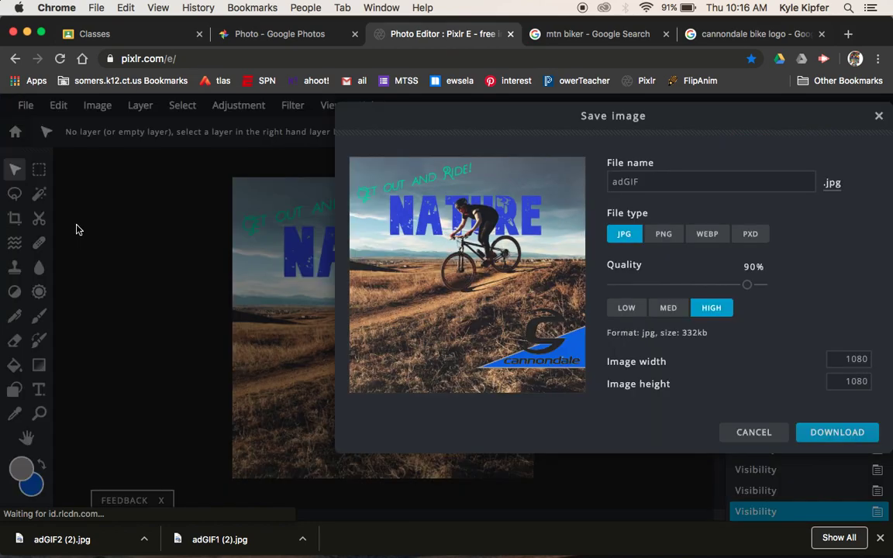
left_click(660, 182)
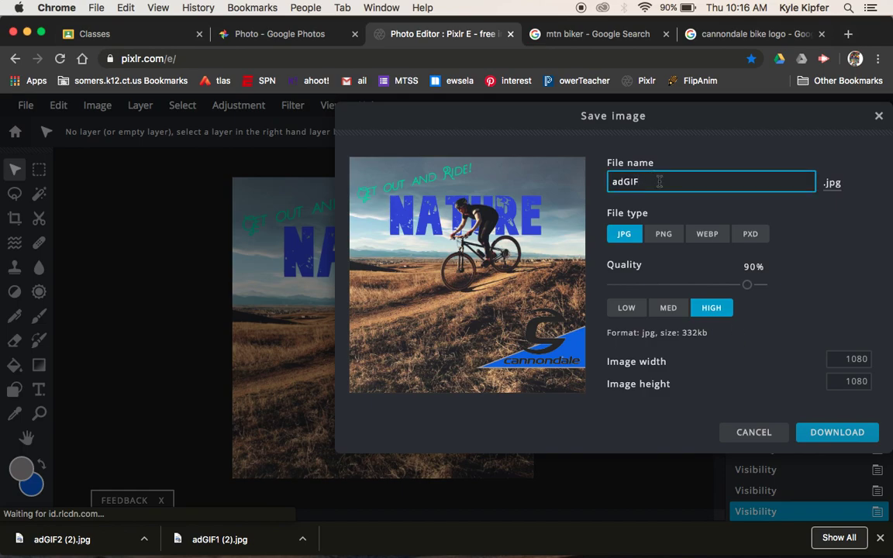
type("3")
left_click(841, 436)
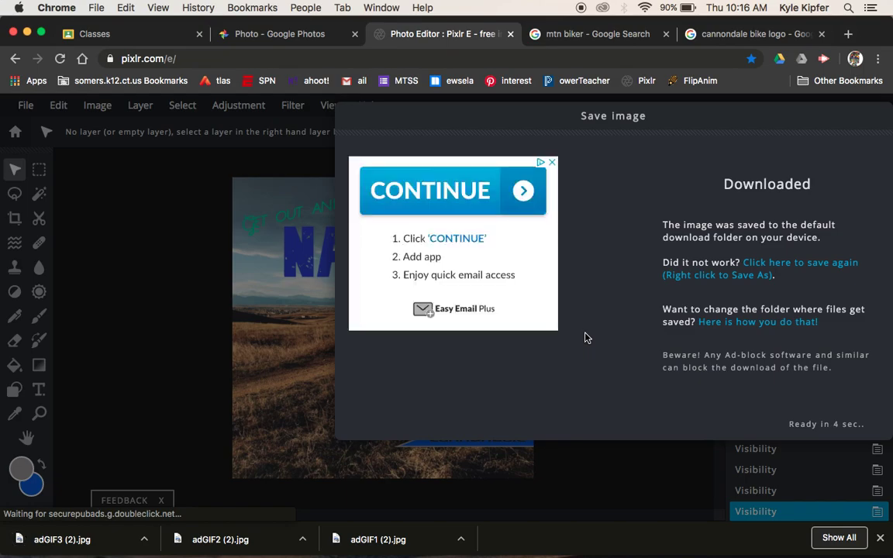
Step: Swap the headline to Adventure and save that version as the JPG adGIF4
left_click(847, 422)
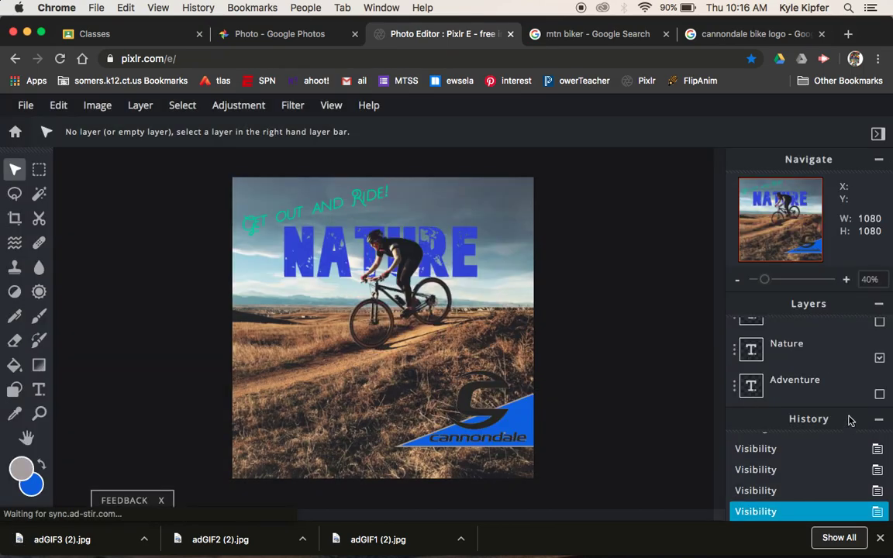
left_click(879, 358)
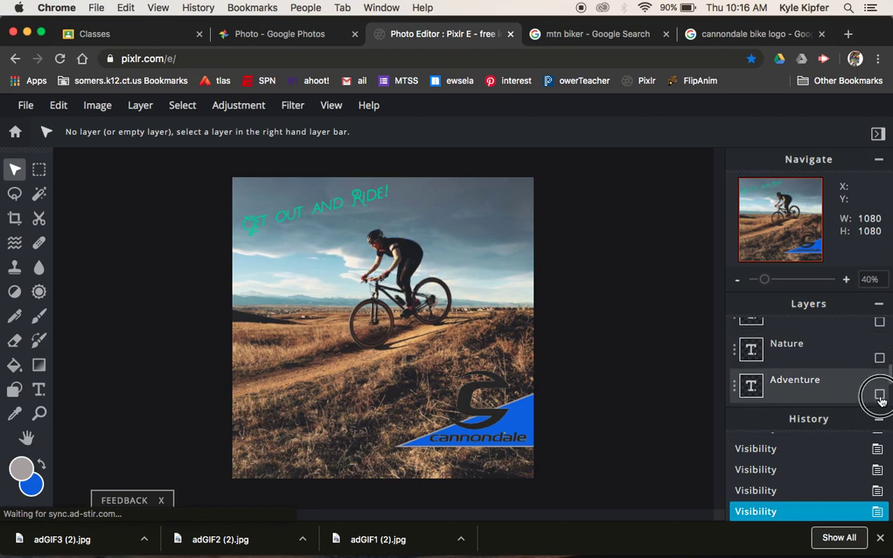
left_click(881, 395)
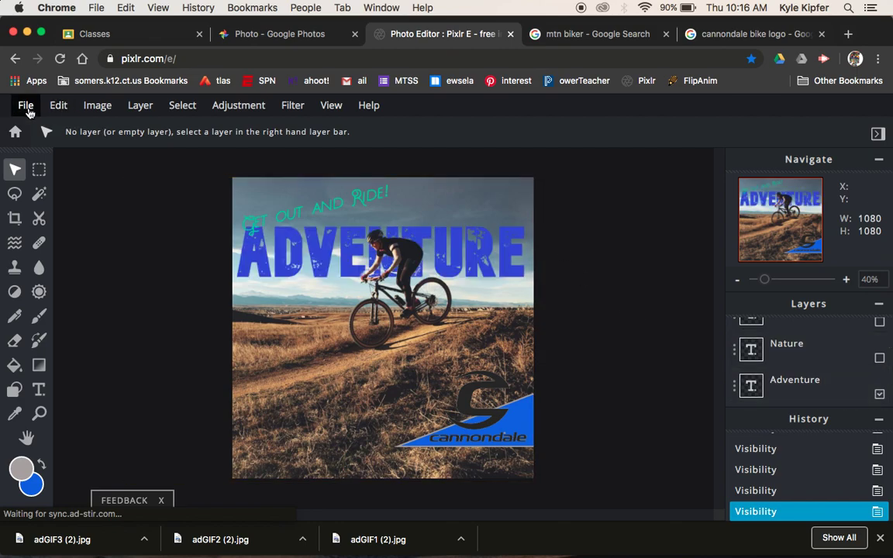
left_click(26, 105)
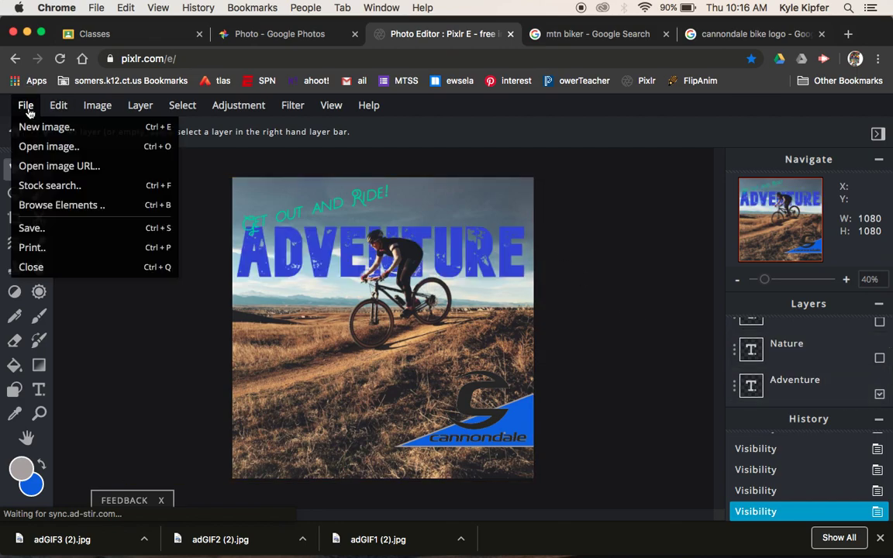
left_click(87, 233)
left_click(648, 179)
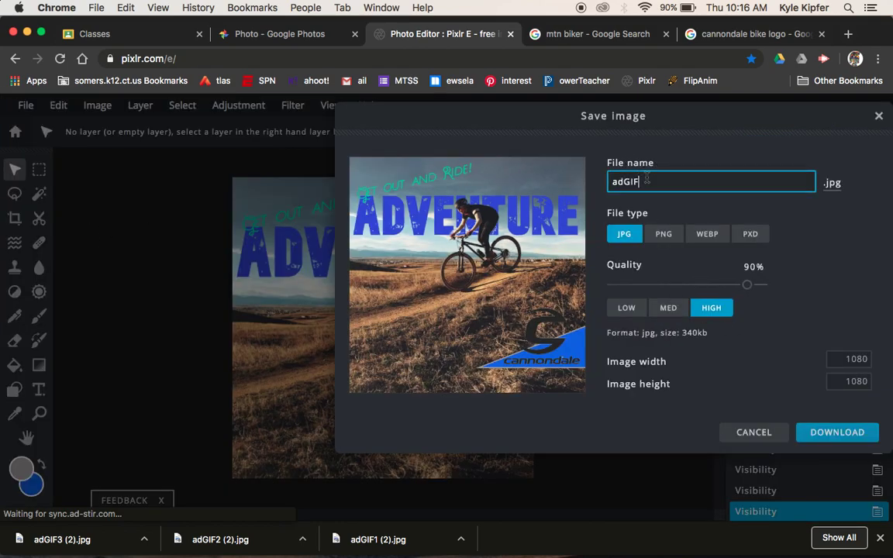
left_click(853, 425)
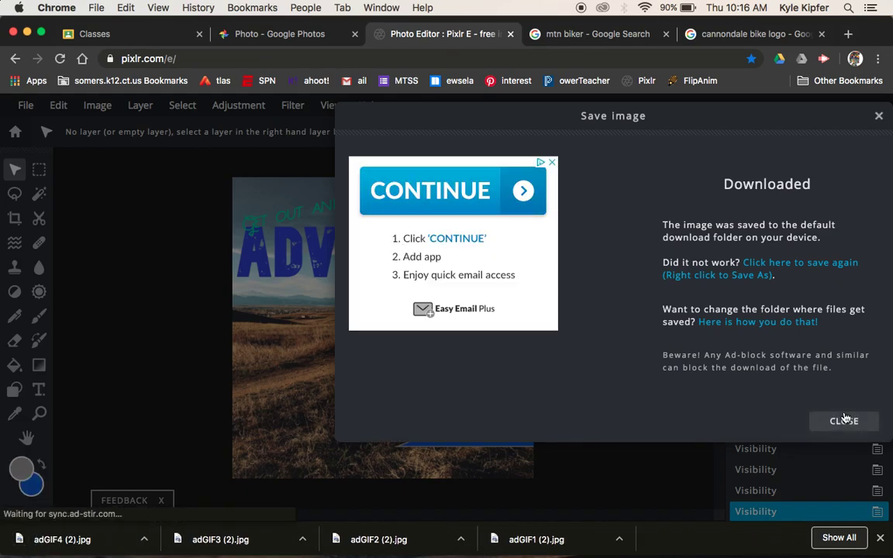
left_click(845, 423)
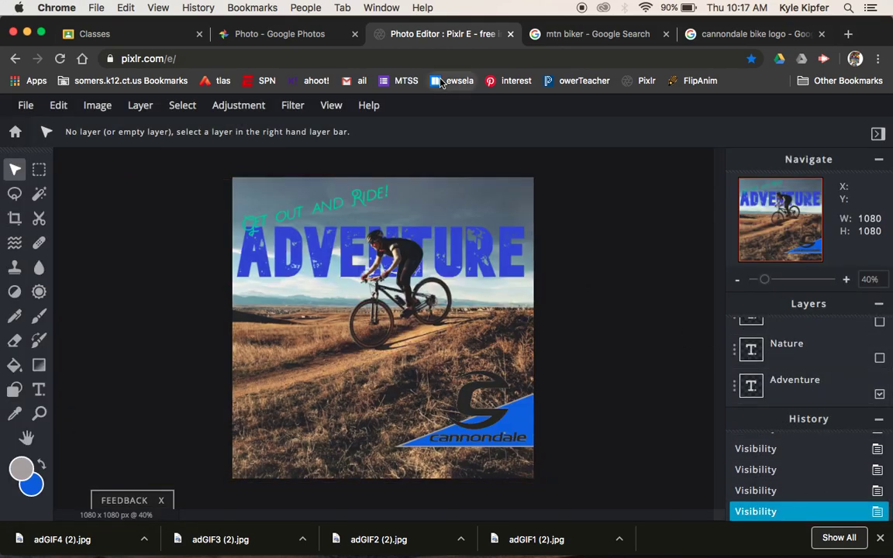
Step: Look through the Google Classroom apps grid, then go to the Google Photos tab
left_click(161, 38)
left_click(833, 120)
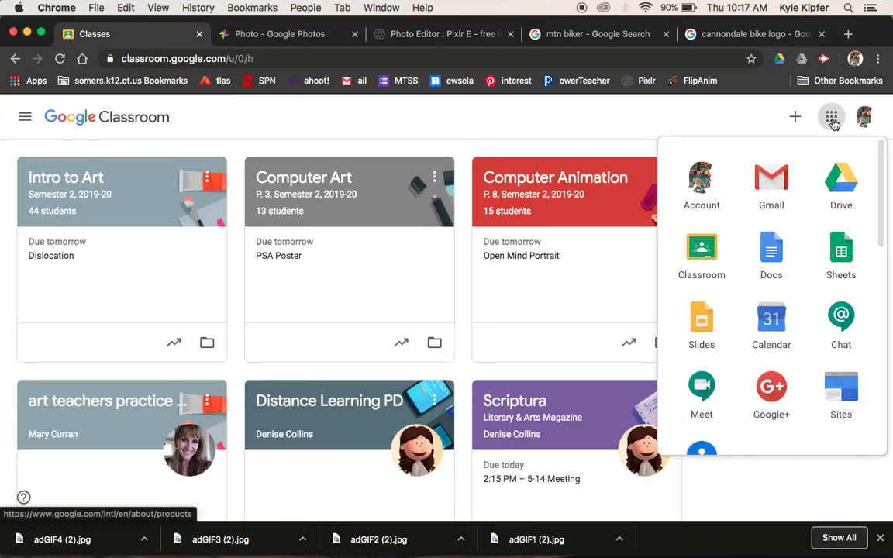
scroll(764, 331, "down", 3)
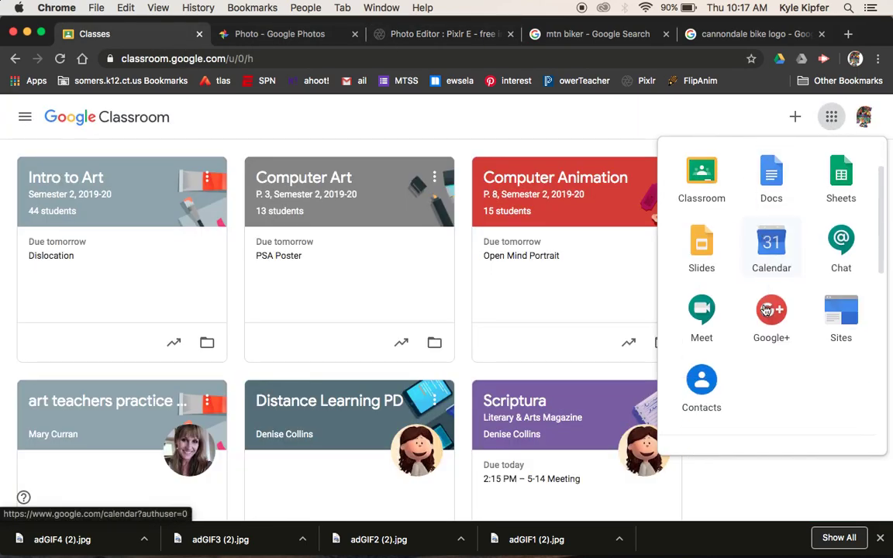
scroll(764, 331, "down", 3)
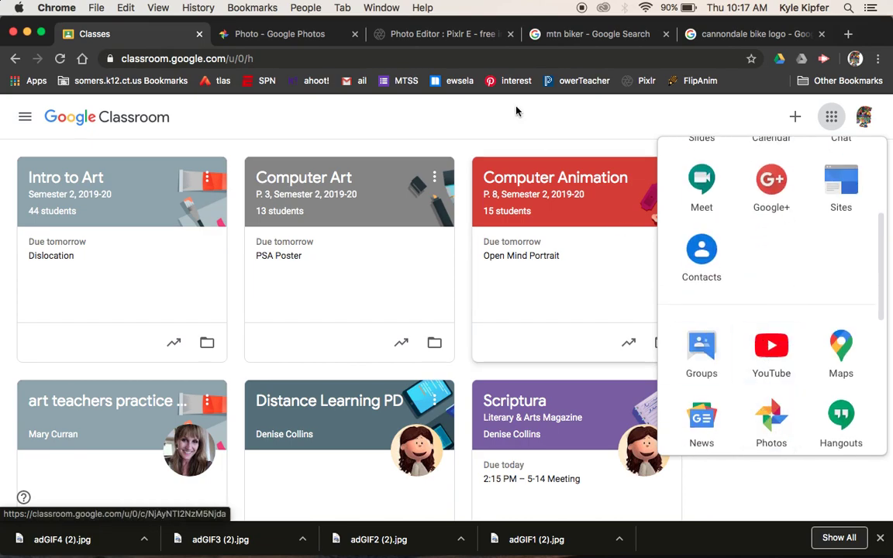
left_click(299, 38)
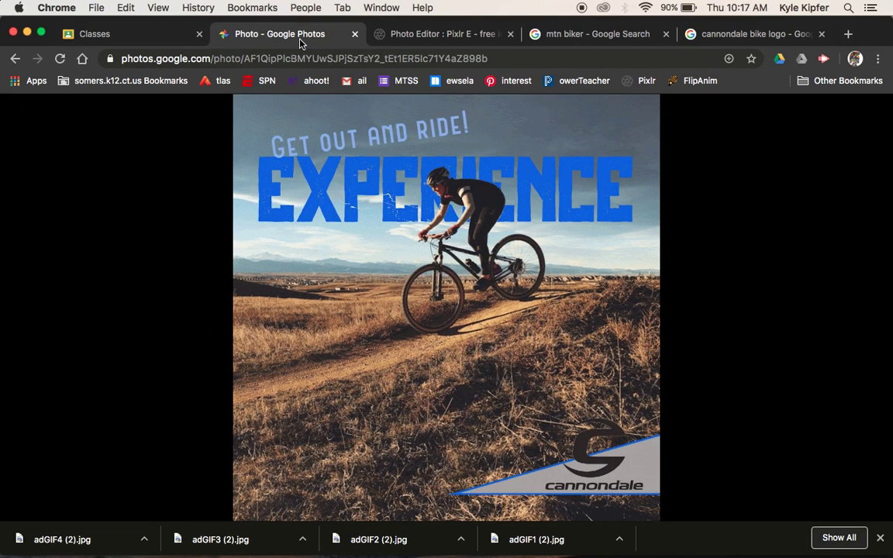
Step: Upload adGIF1 through adGIF4 (2).jpg from Downloads to the Google Photos library
left_click(12, 59)
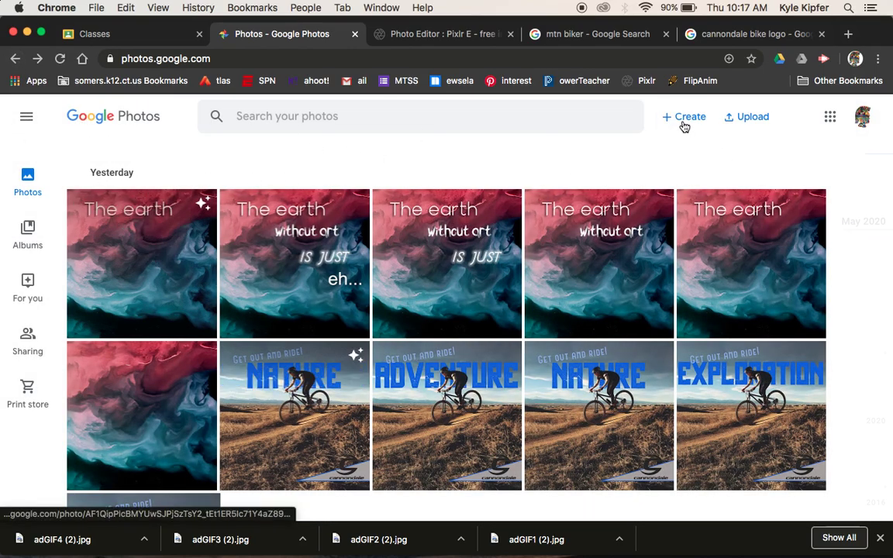
left_click(749, 117)
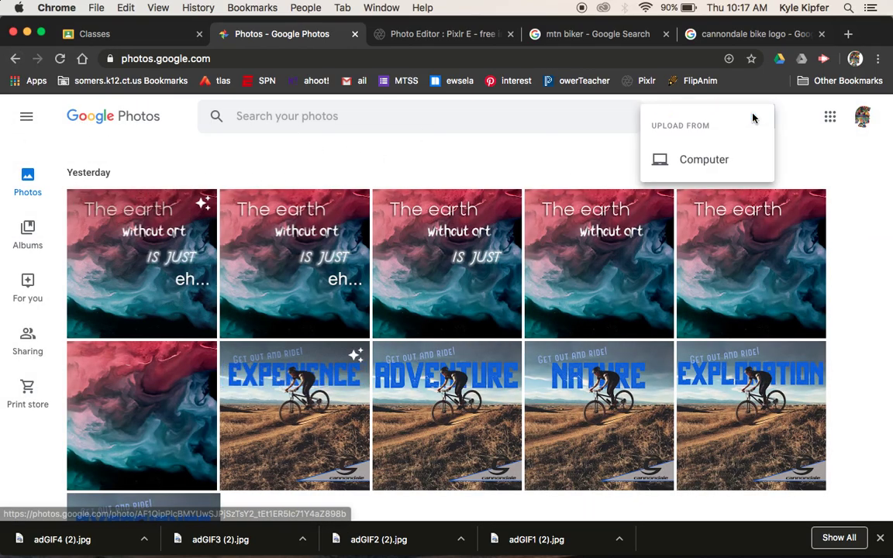
left_click(713, 163)
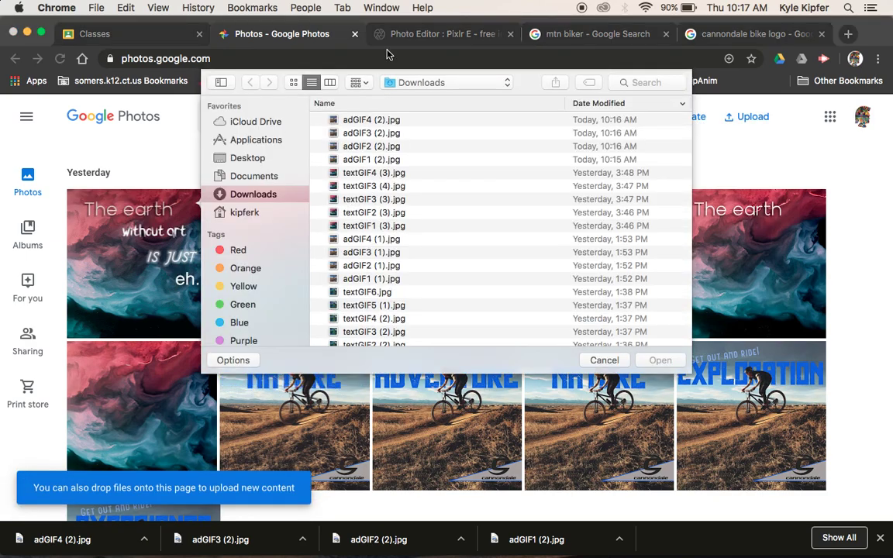
left_click(454, 85)
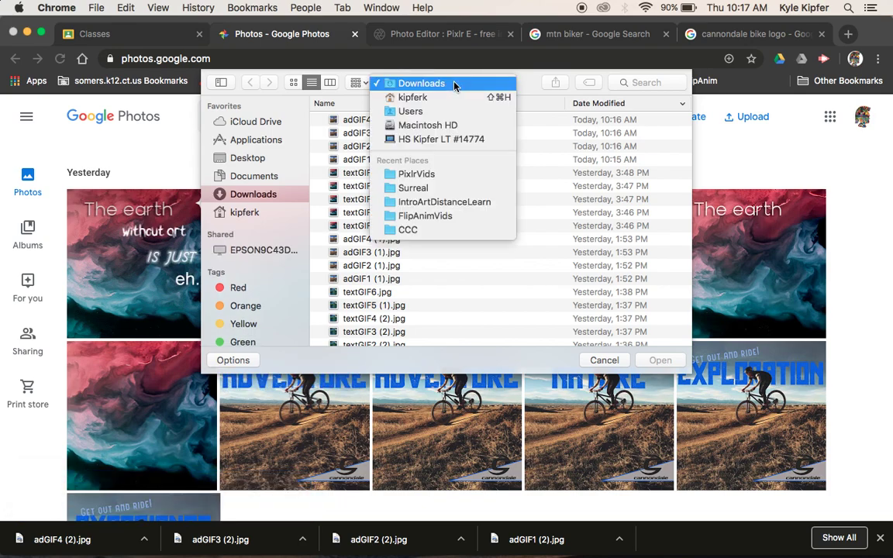
left_click(265, 198)
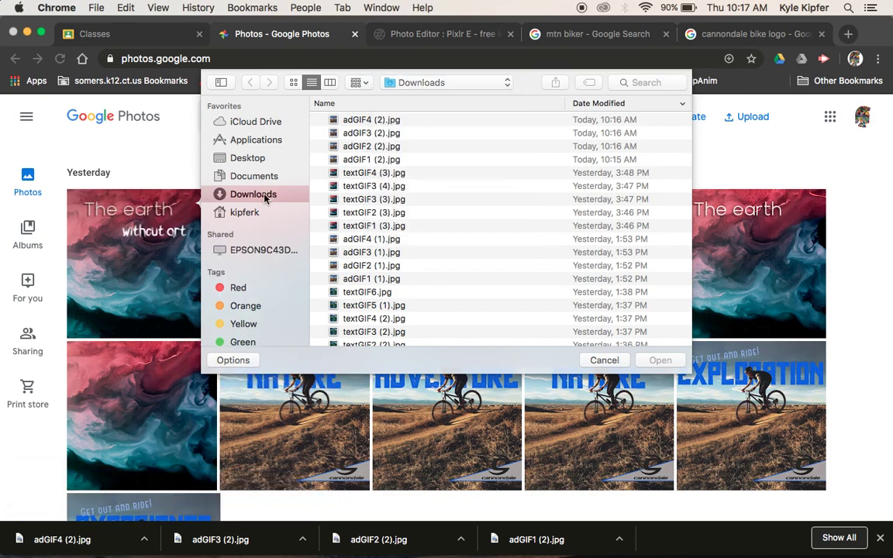
left_click(368, 161)
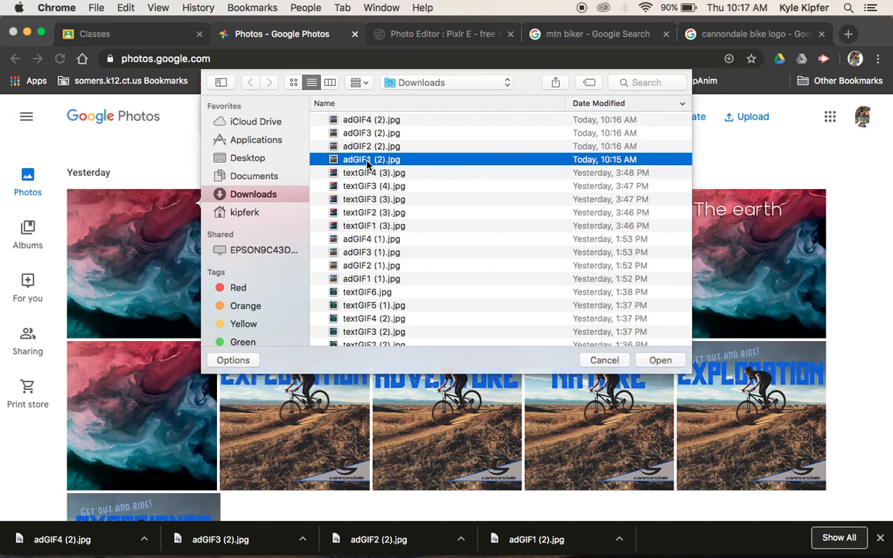
left_click(366, 119, "shift")
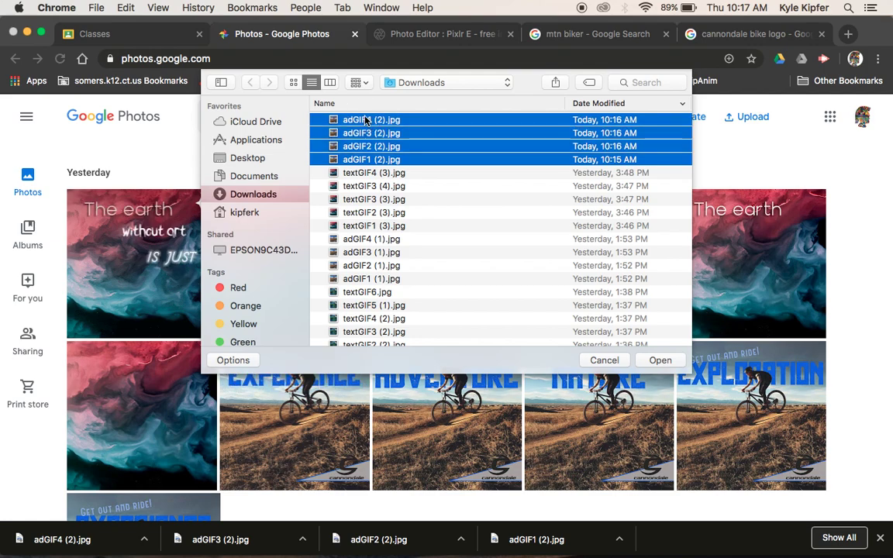
left_click(661, 360)
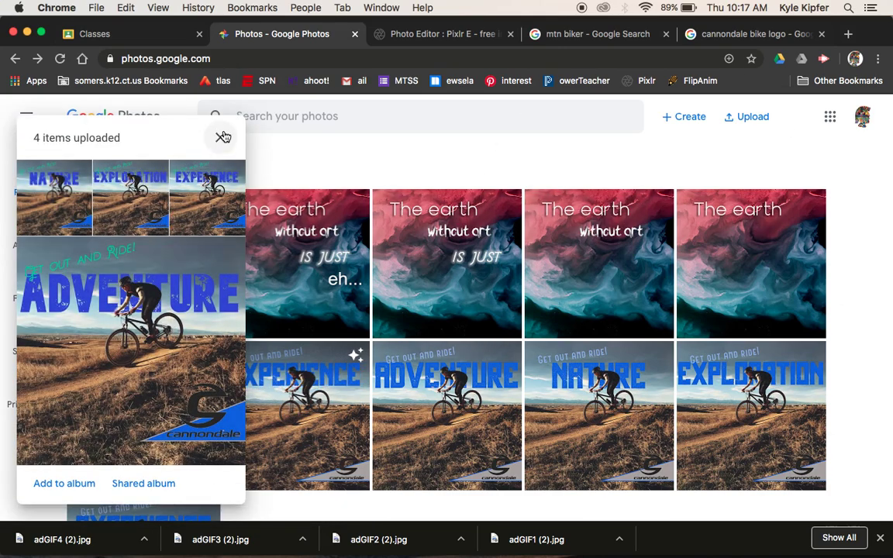
left_click(220, 138)
Step: Create an animation from the Experience, Adventure, Nature and Exploration ads
left_click(692, 119)
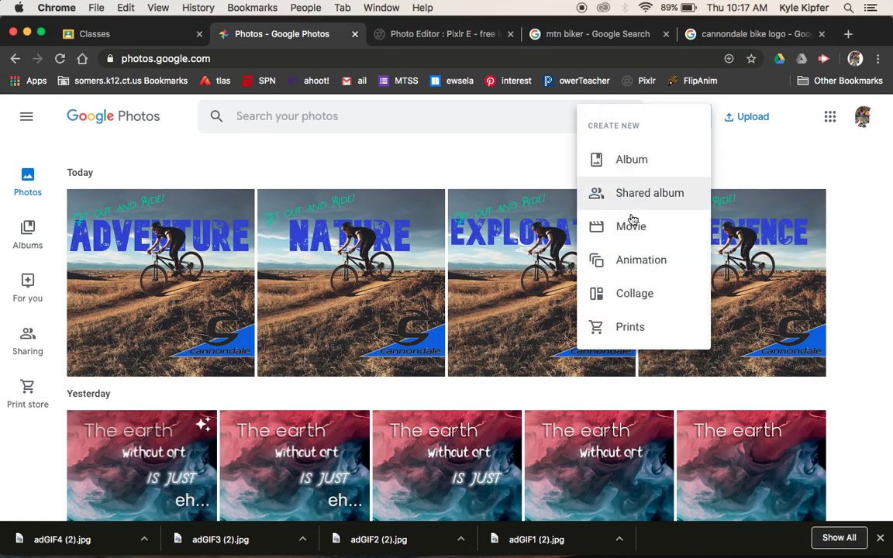
left_click(636, 260)
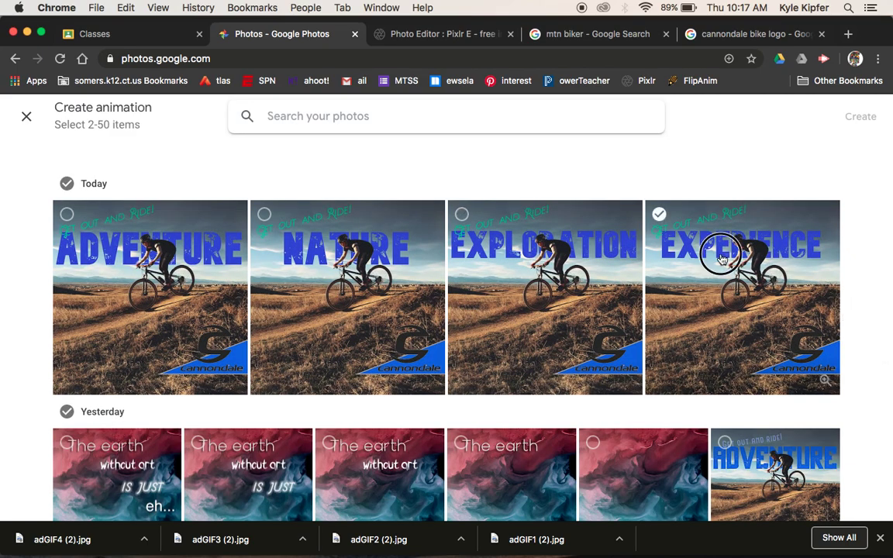
left_click(721, 258)
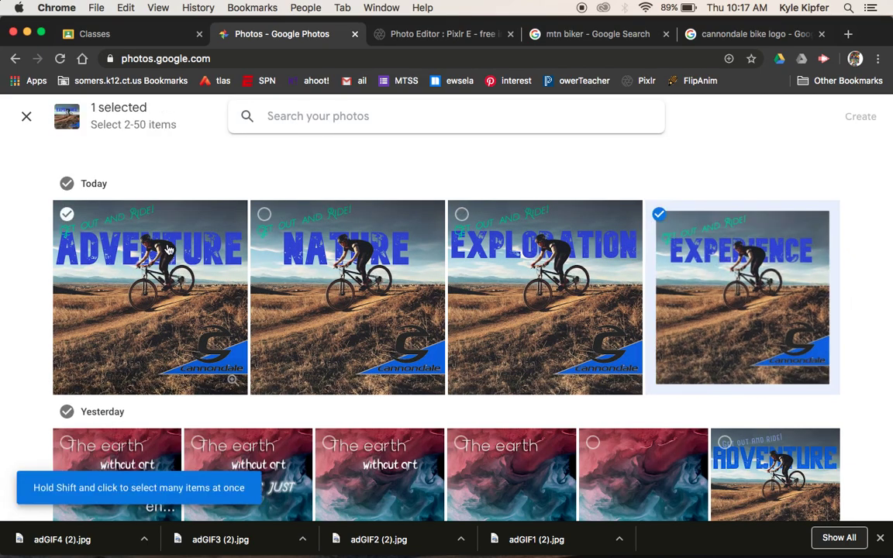
left_click(169, 250)
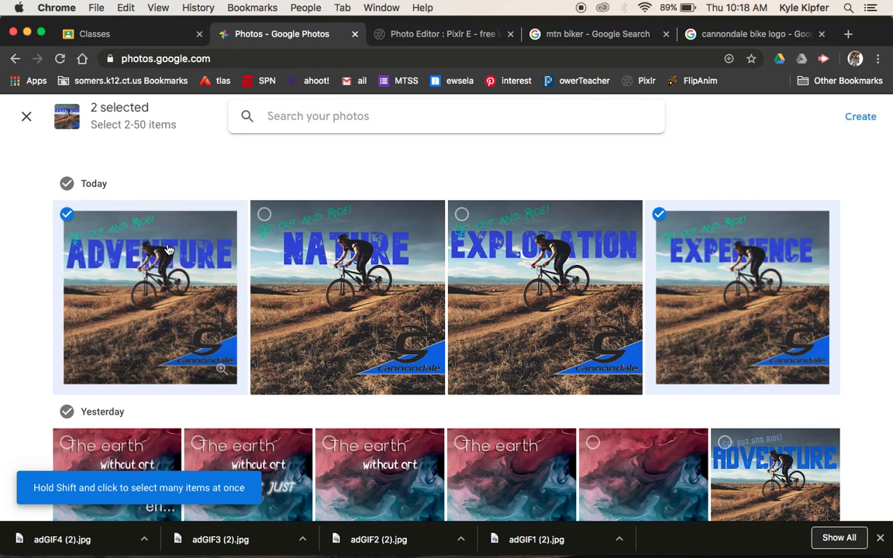
left_click(336, 253)
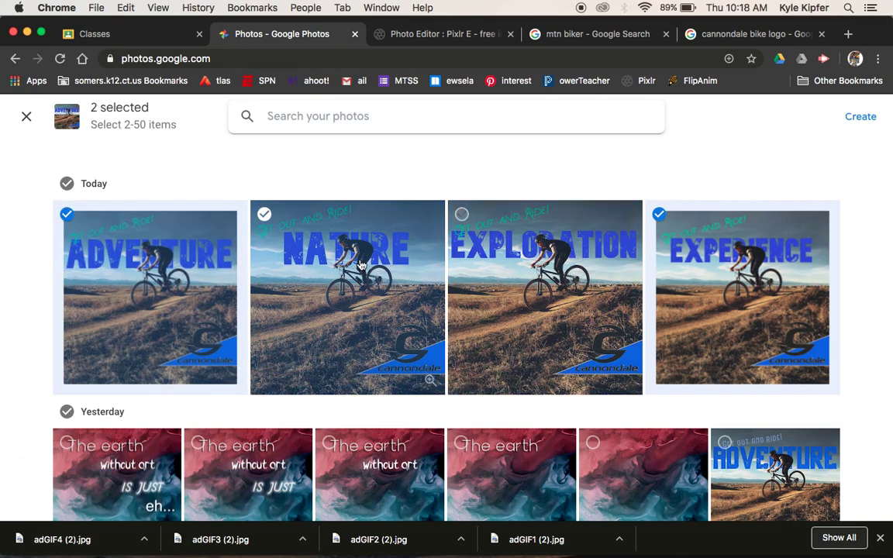
left_click(556, 284)
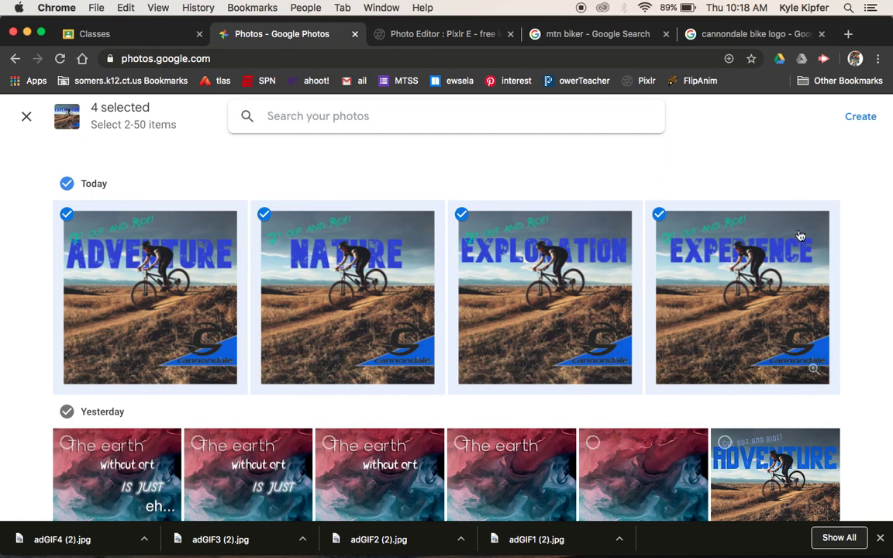
left_click(861, 118)
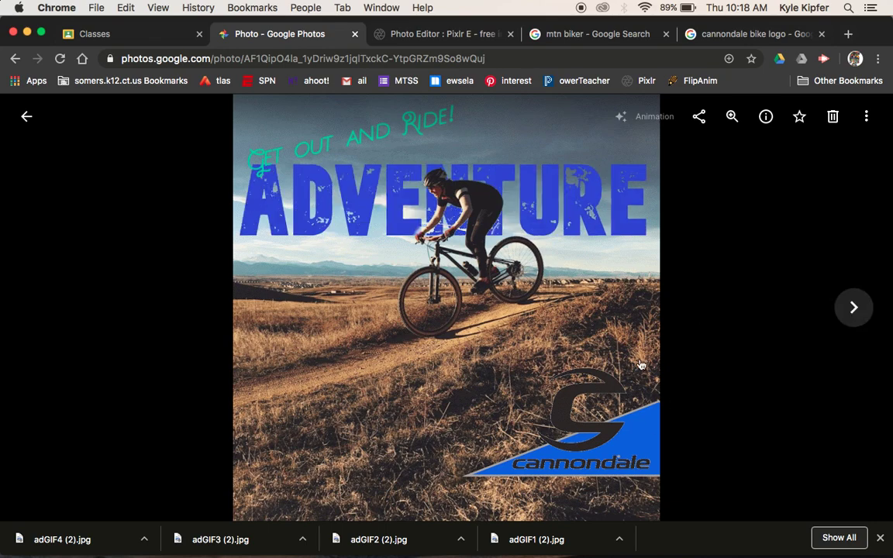
Step: Download the biker-ad animation as a GIF from the More options menu
left_click(866, 116)
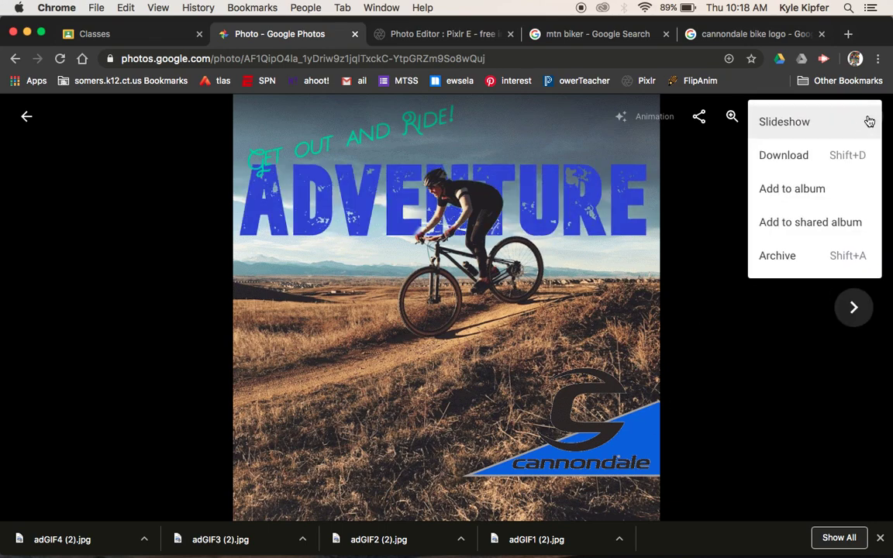
left_click(818, 154)
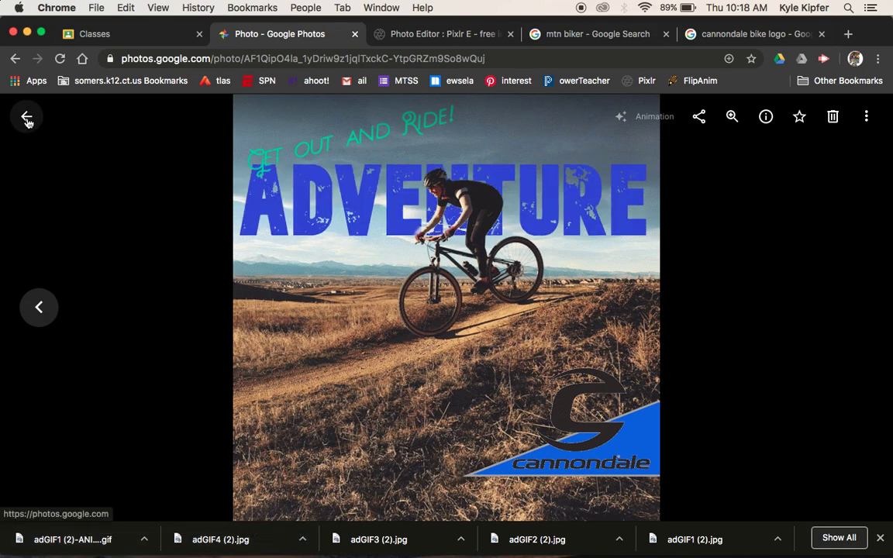
left_click(130, 37)
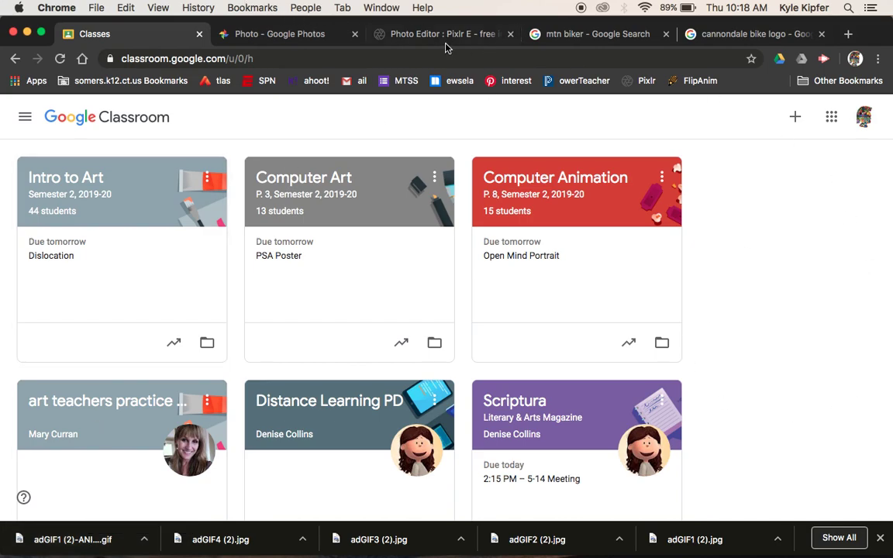
left_click(292, 38)
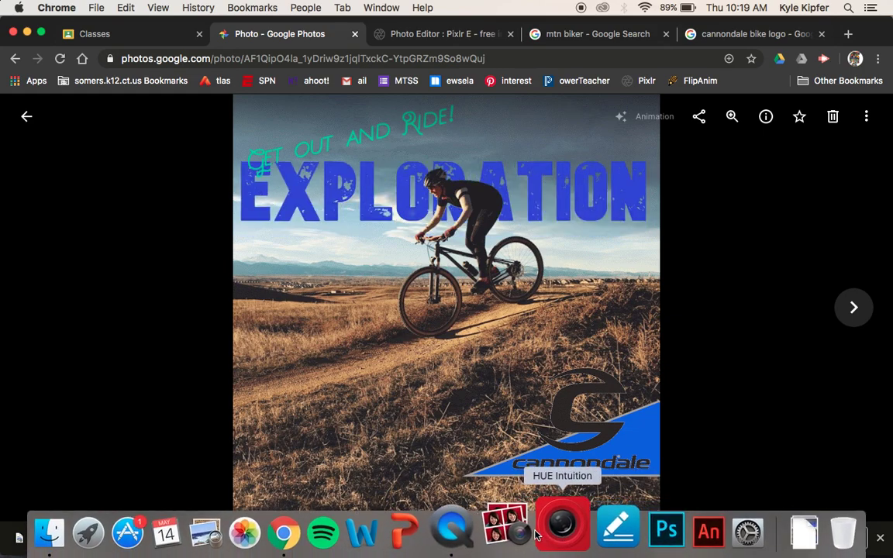
right_click(475, 529)
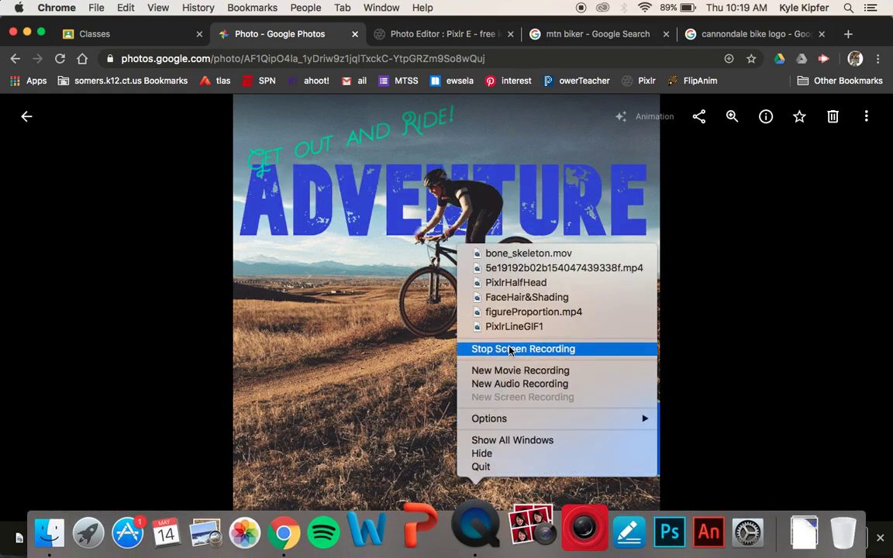